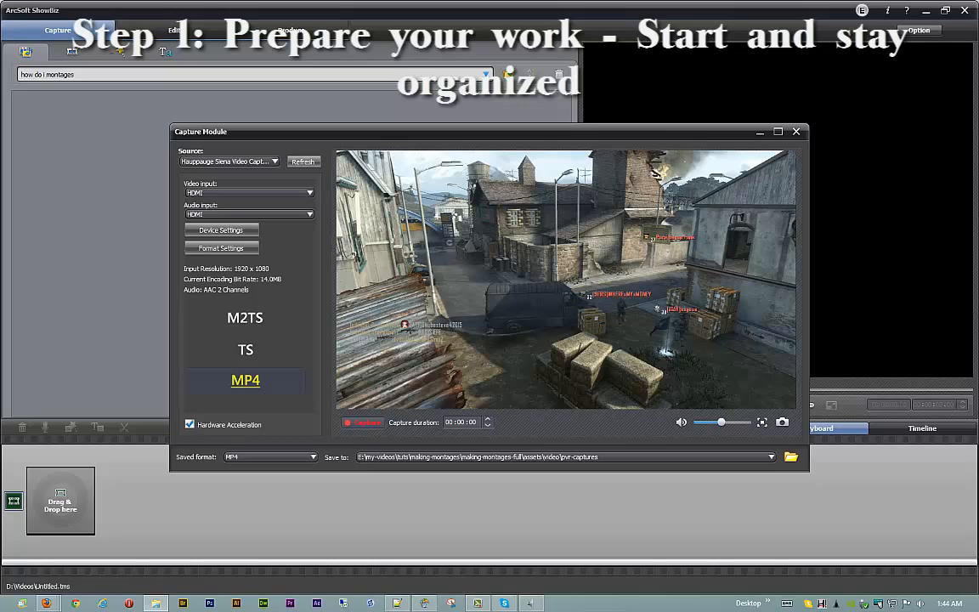
Bring the making-montages folder window and the Notepad++ window with sources-creds.txt onto the main screen.
drag(977, 246, 304, 92)
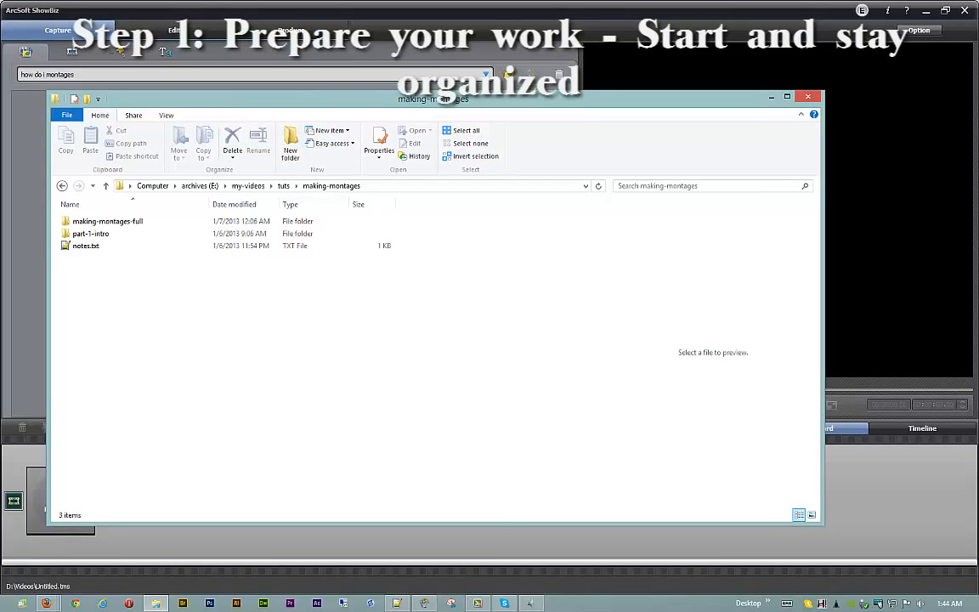
key(alt+Tab)
drag(978, 314, 640, 150)
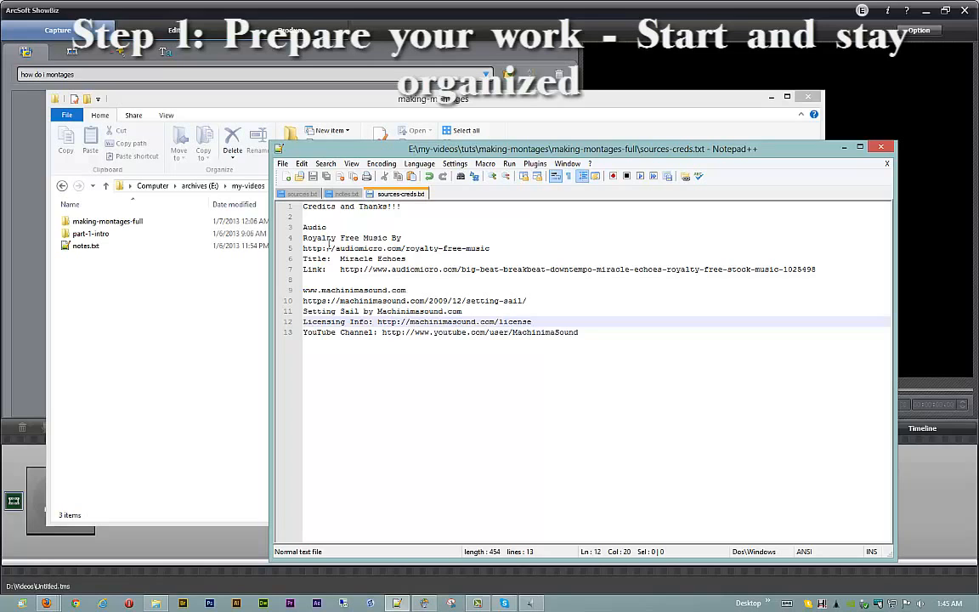
Preview notes.txt in the making-montages folder and look inside the stills folder under making-montages-full\assets.
click(213, 102)
click(81, 247)
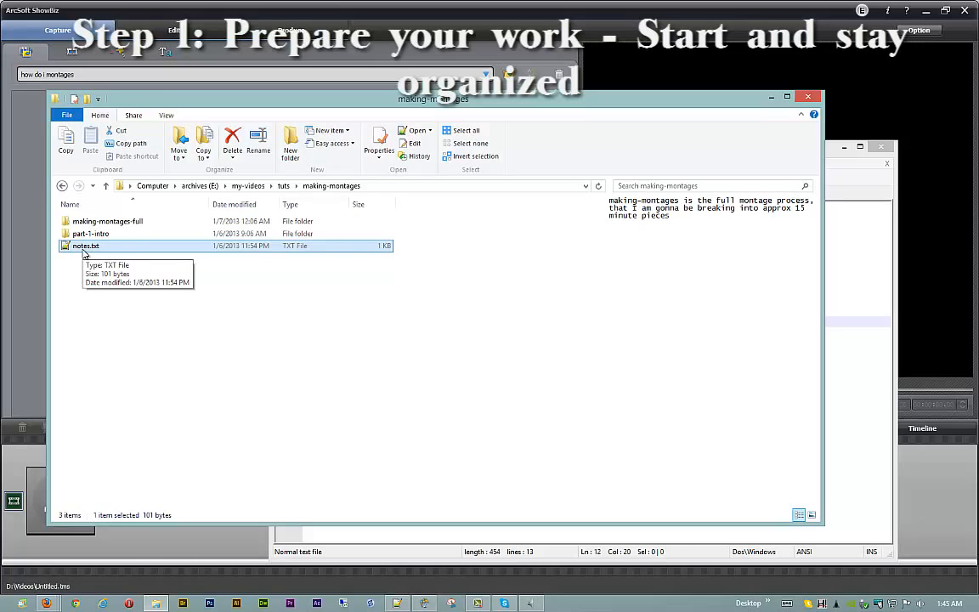
double_click(76, 222)
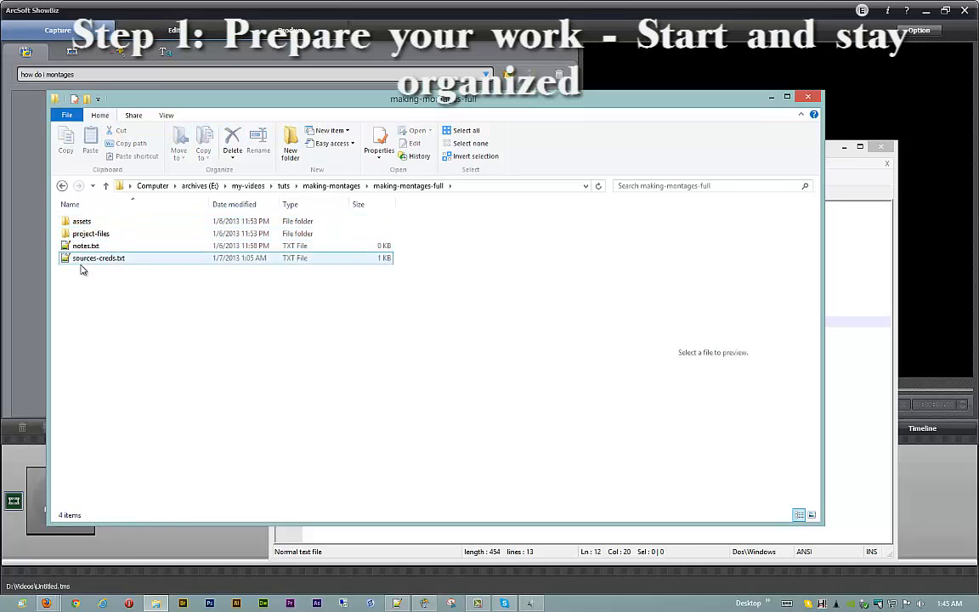
double_click(82, 223)
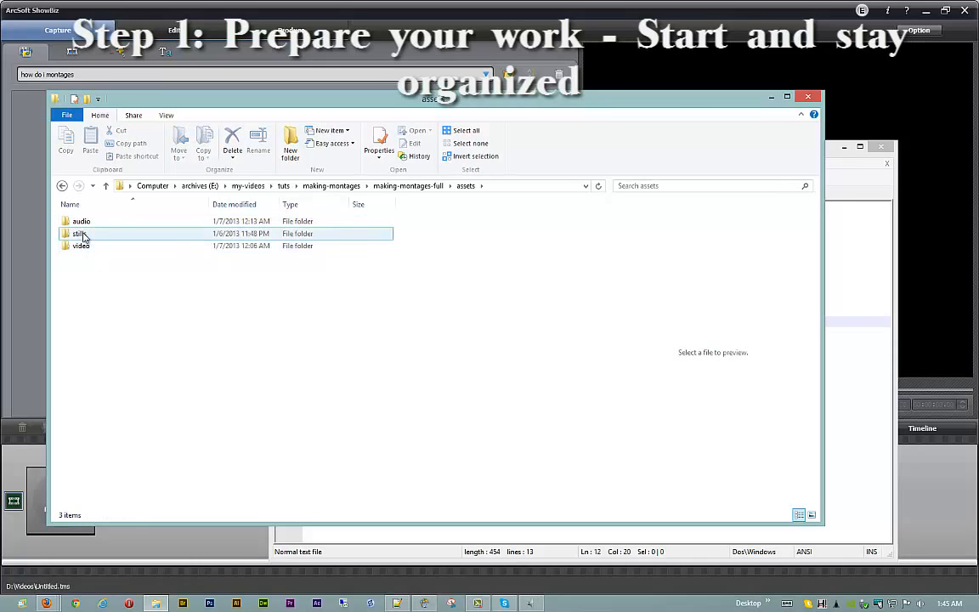
double_click(83, 234)
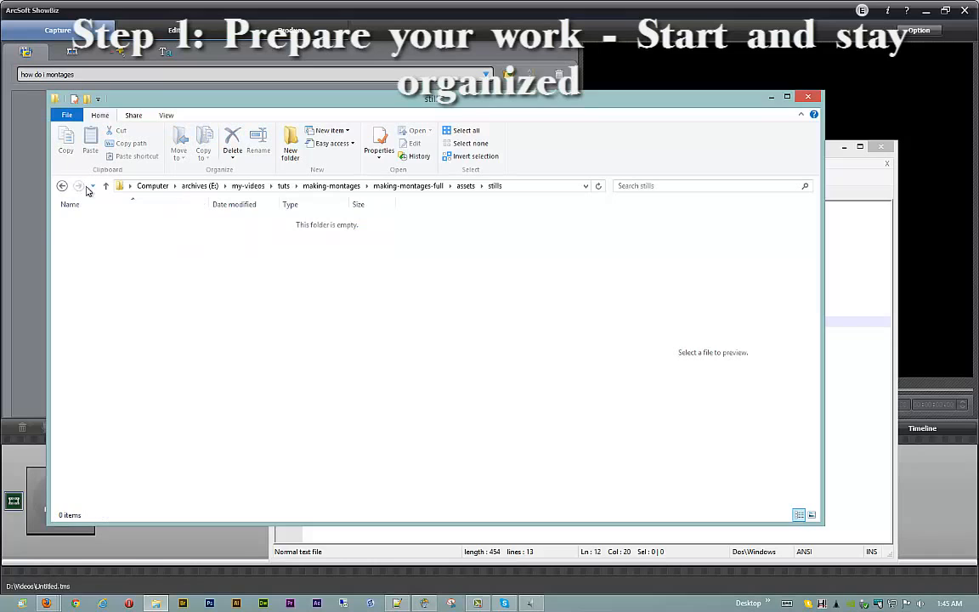
click(106, 188)
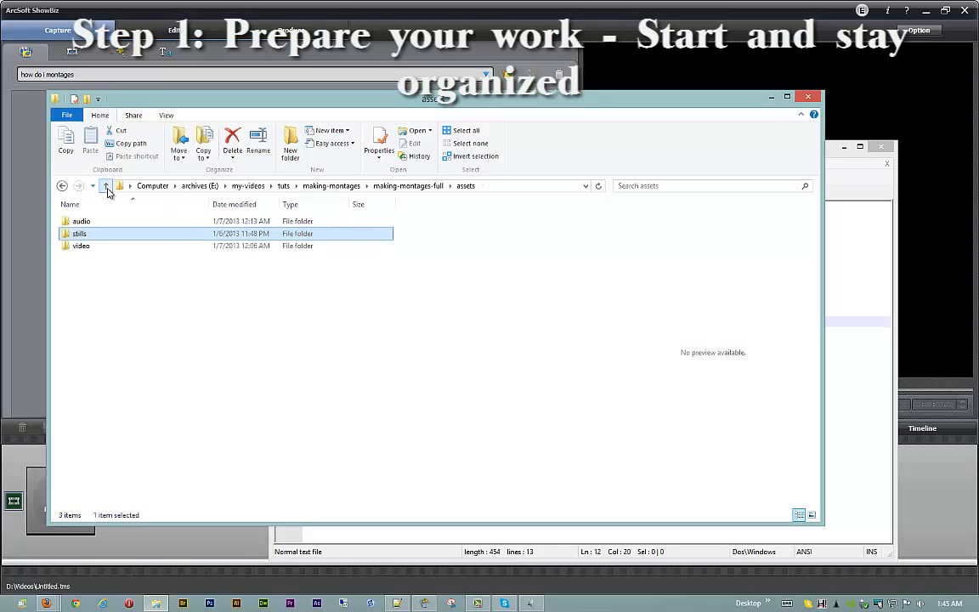
Look inside the video\pvr-captures folder and the audio folder under assets.
double_click(90, 247)
double_click(87, 223)
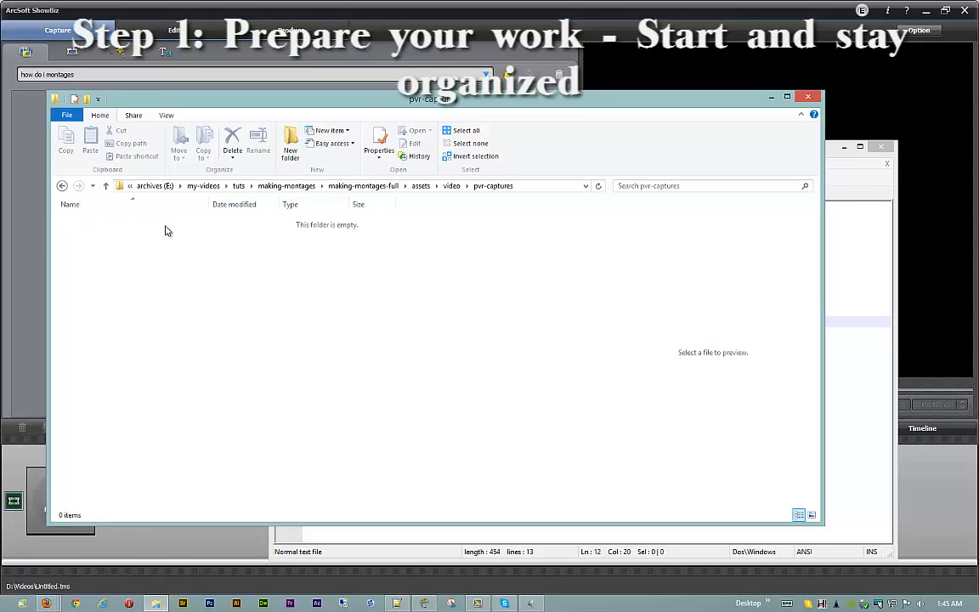
double_click(107, 186)
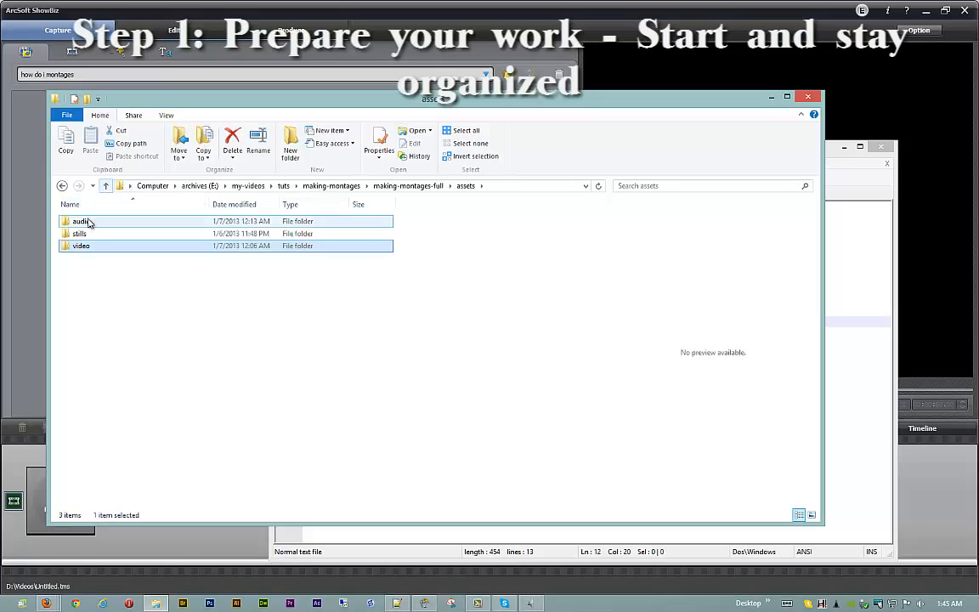
double_click(89, 221)
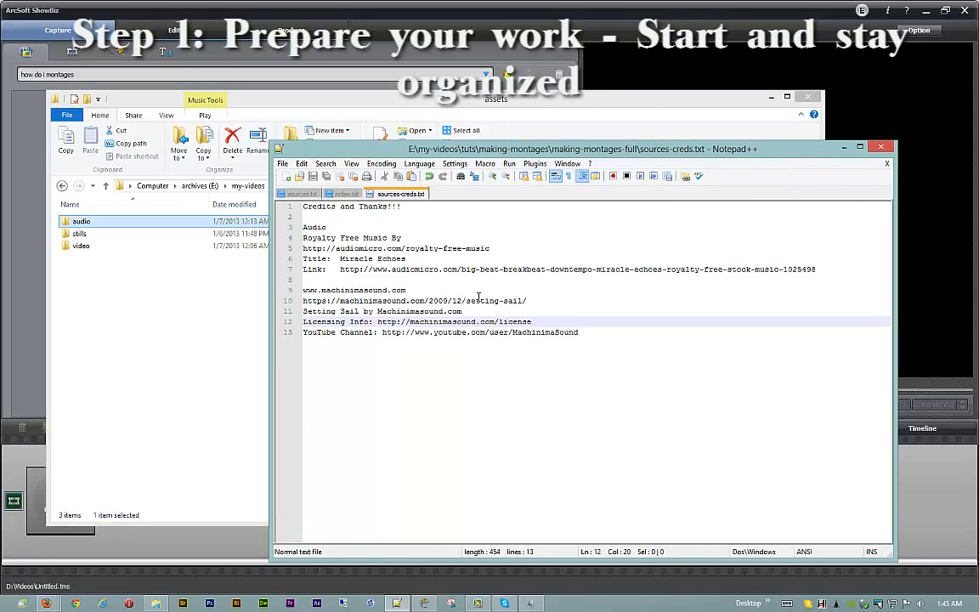
Return to the making-montages-full folder and open its assets\video\pvr-captures subfolder.
click(108, 187)
click(106, 186)
click(259, 246)
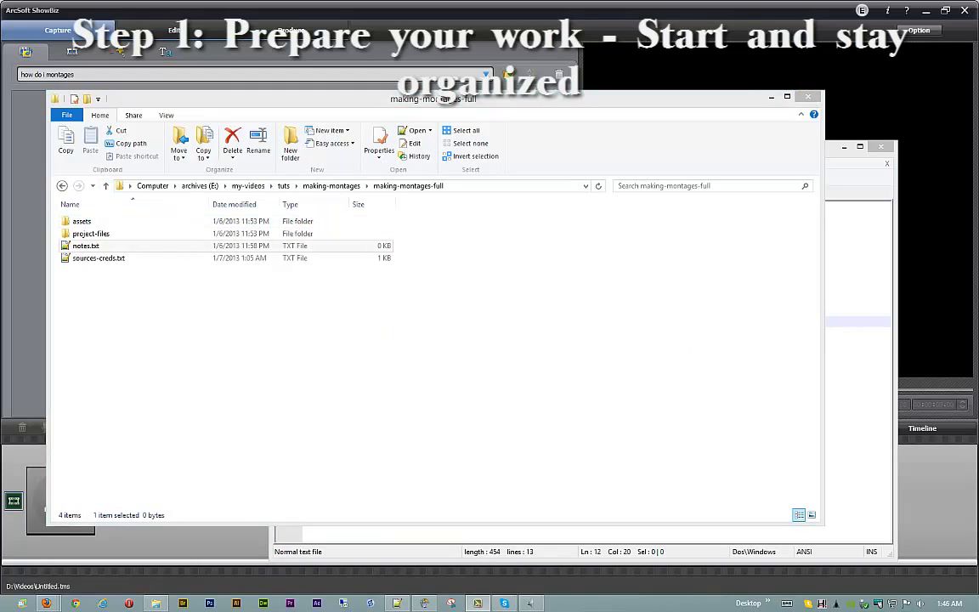
double_click(98, 221)
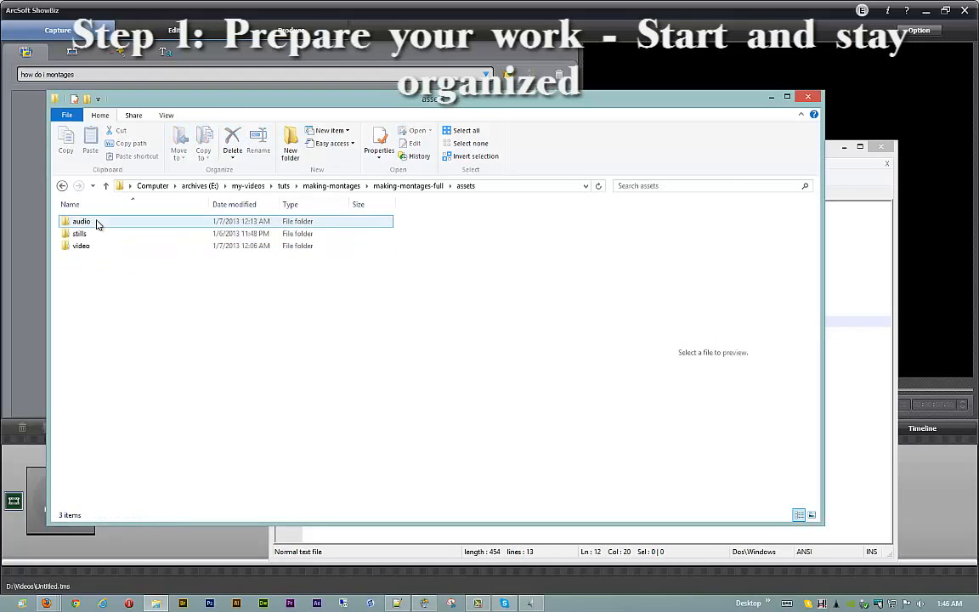
double_click(92, 246)
double_click(89, 221)
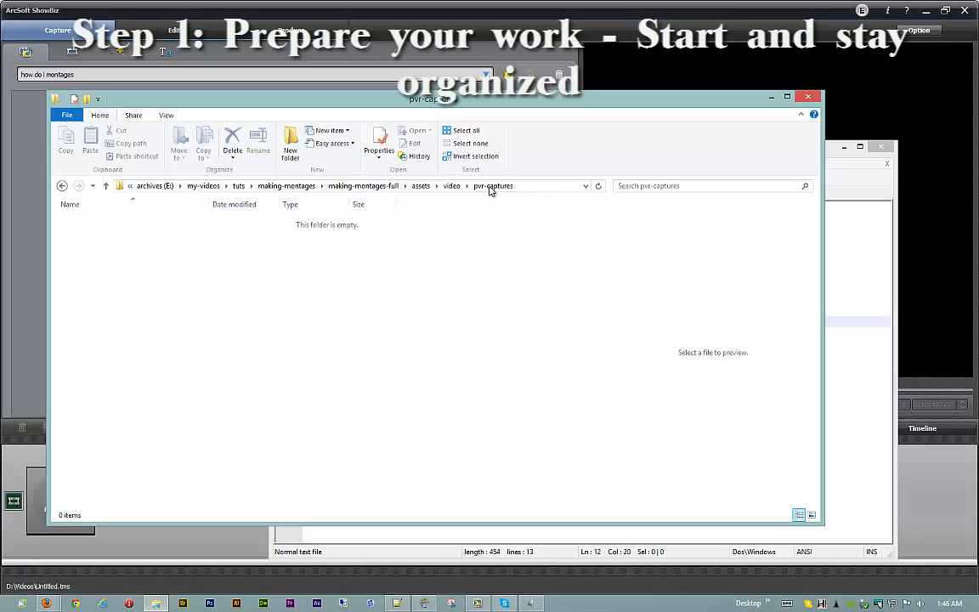
Switch to ArcSoft ShowBiz and maximize its Capture Module window.
click(59, 316)
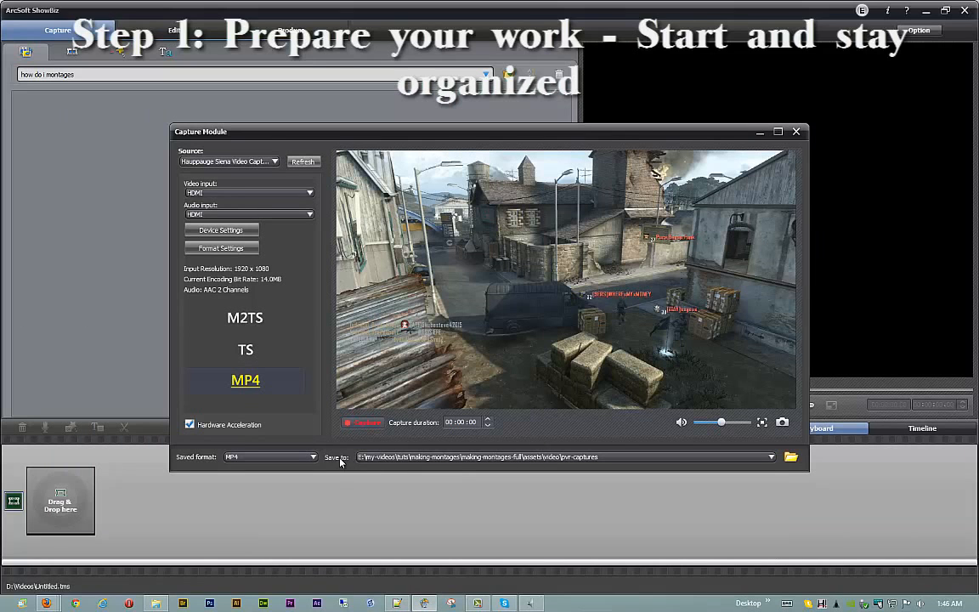
click(777, 131)
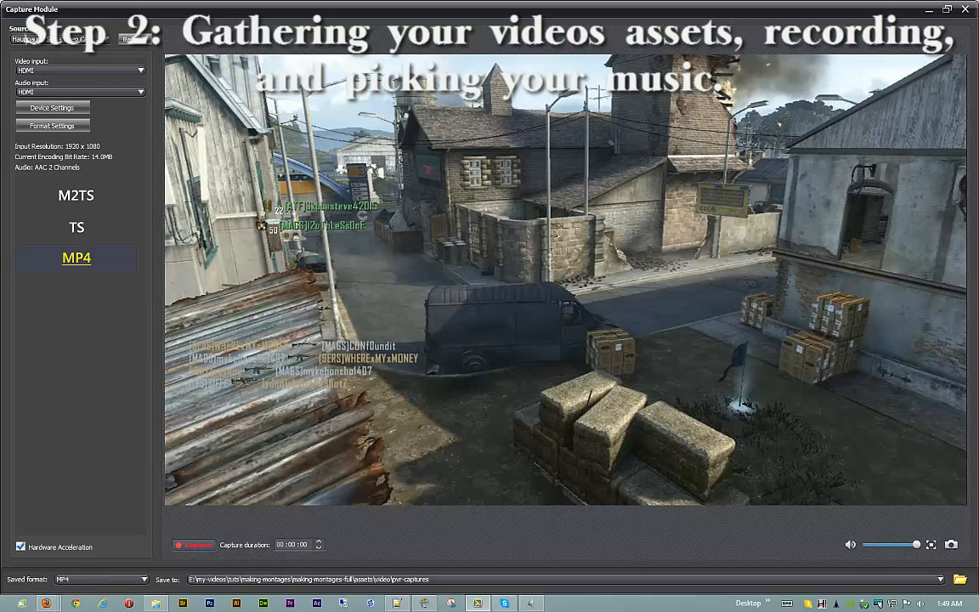
Bring Firefox onto the main screen maximized and expand the About text on Machinimasound's YouTube channel.
drag(977, 327, 440, 121)
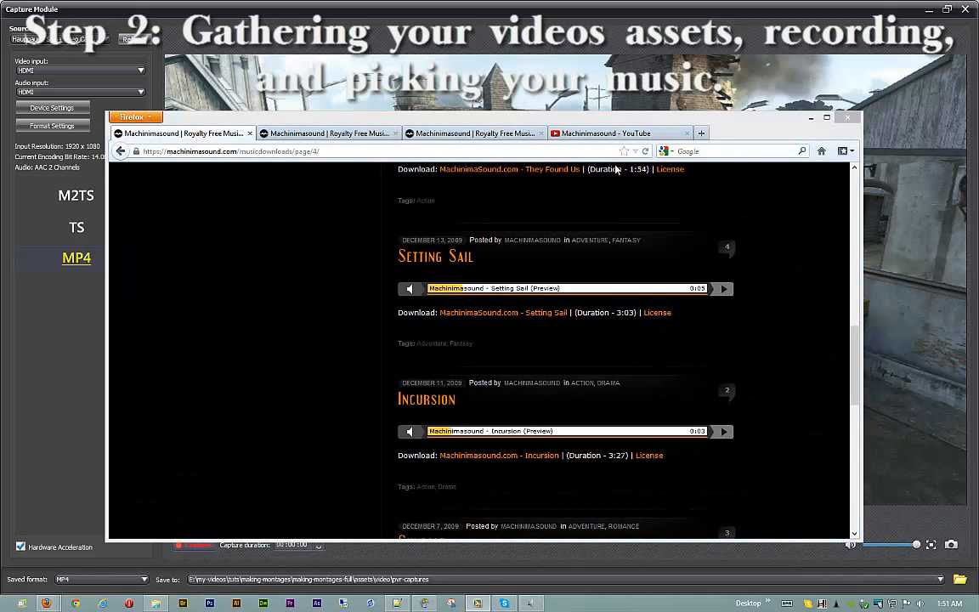
click(826, 119)
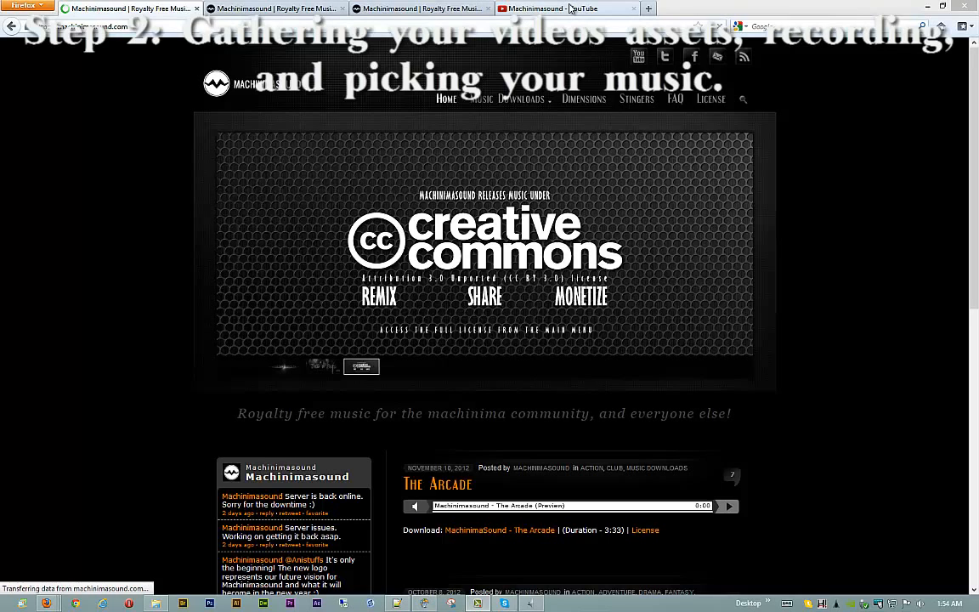
click(552, 8)
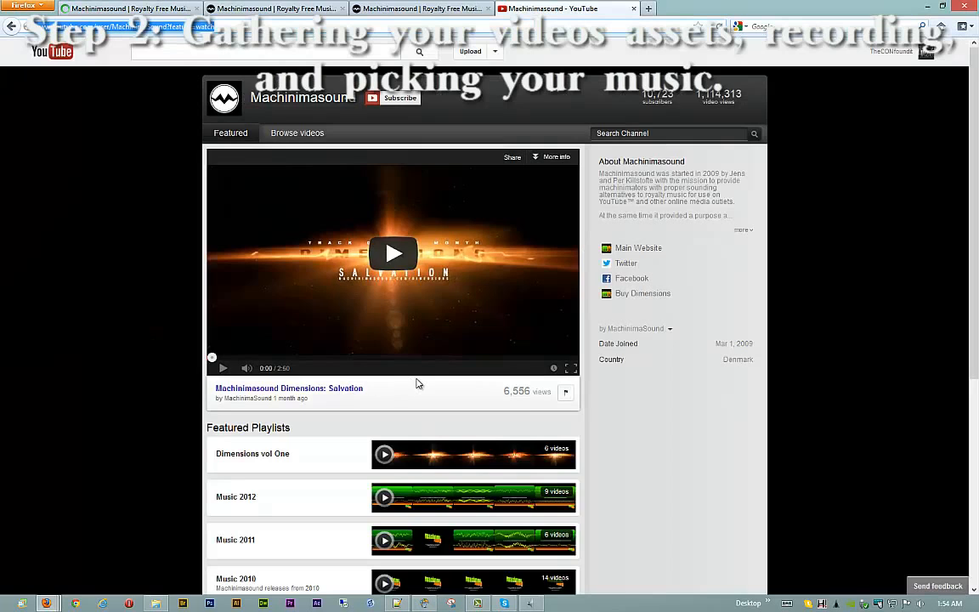
click(741, 231)
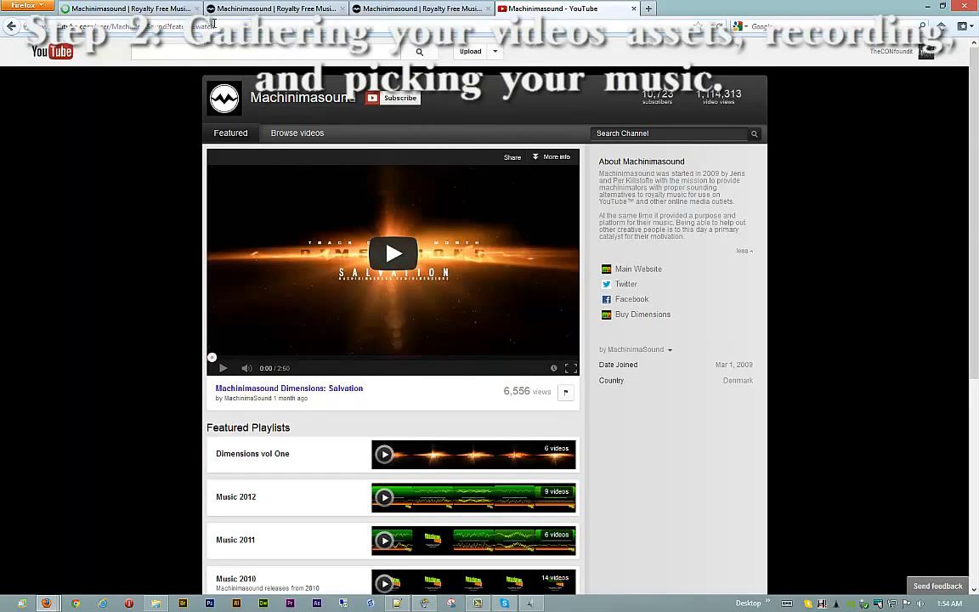
Look over the Machinimasound home page and open page 4 of its Music Downloads.
click(127, 8)
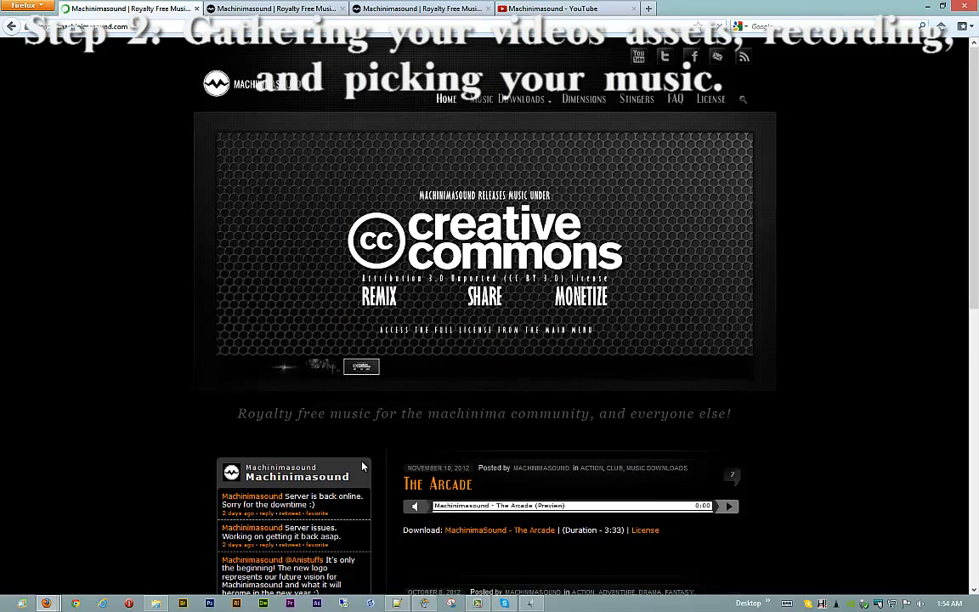
scroll(362, 465, down, 5)
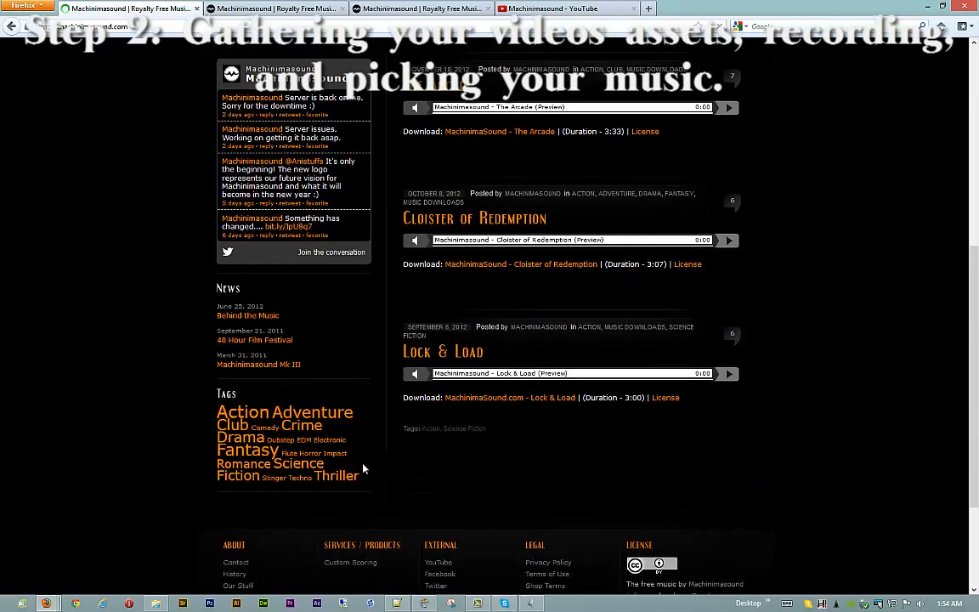
scroll(362, 465, up, 5)
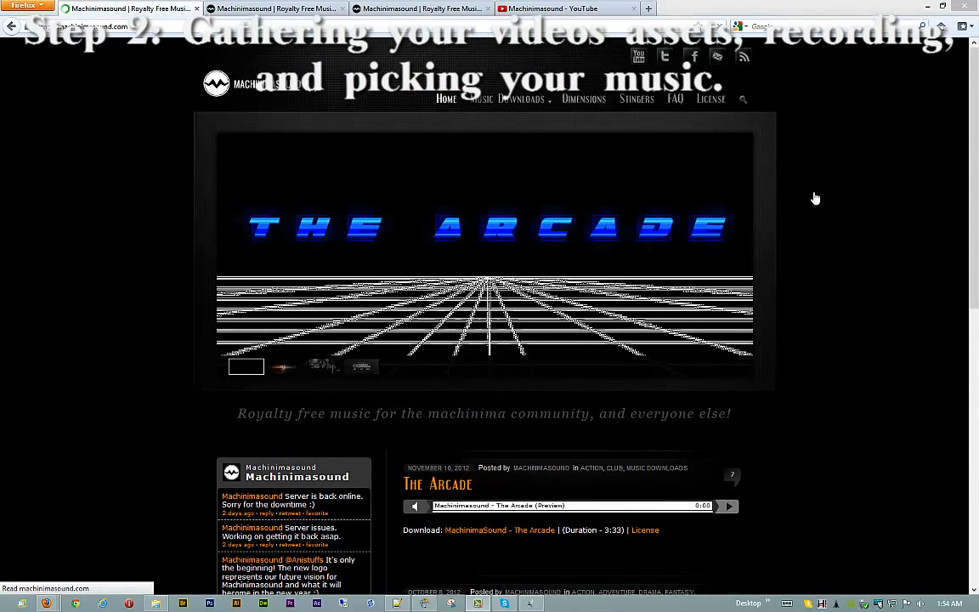
click(515, 101)
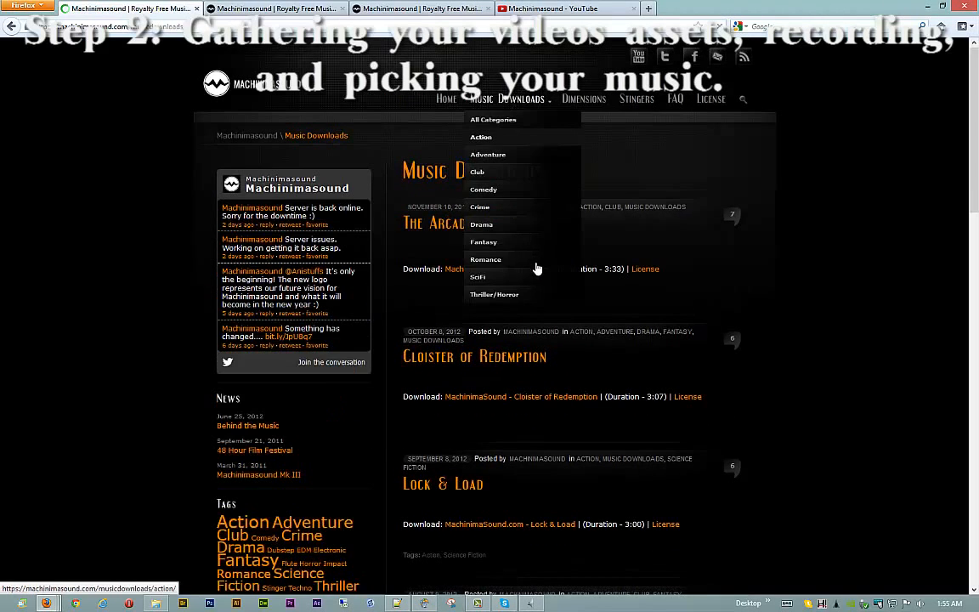
scroll(533, 280, down, 15)
scroll(536, 307, down, 5)
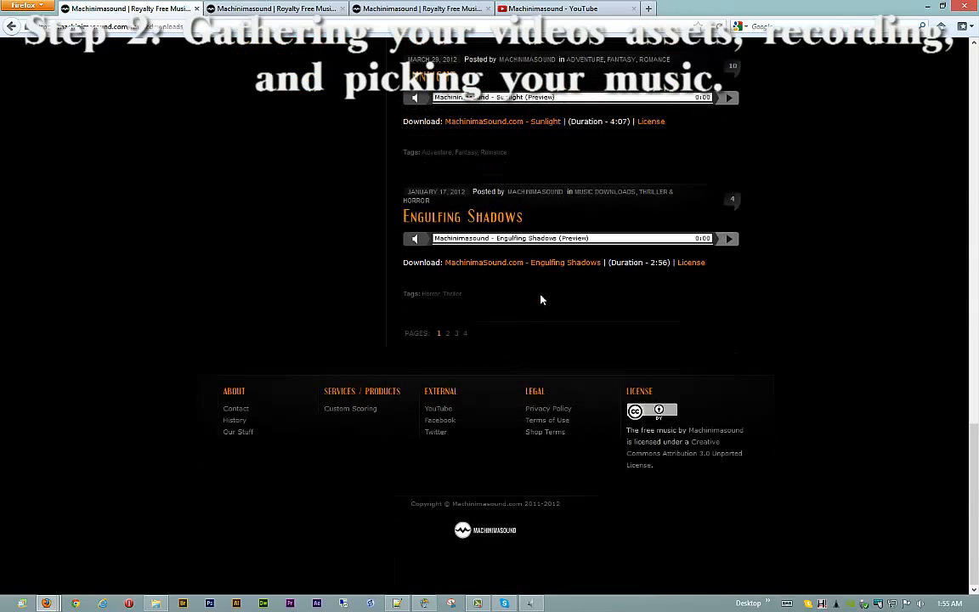
click(465, 333)
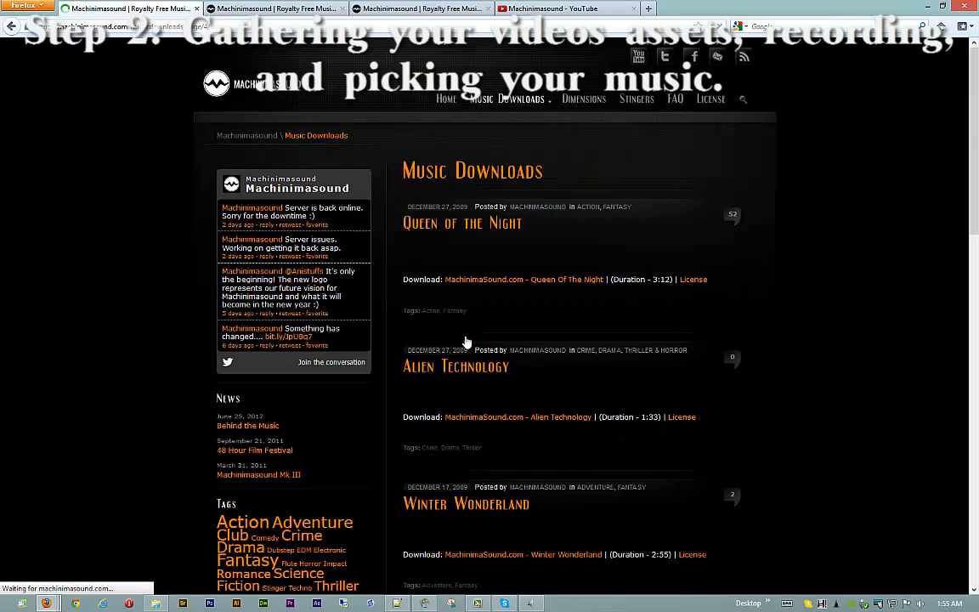
Find the Setting Sail track in the music list and follow its download link.
scroll(465, 340, down, 5)
scroll(466, 340, down, 5)
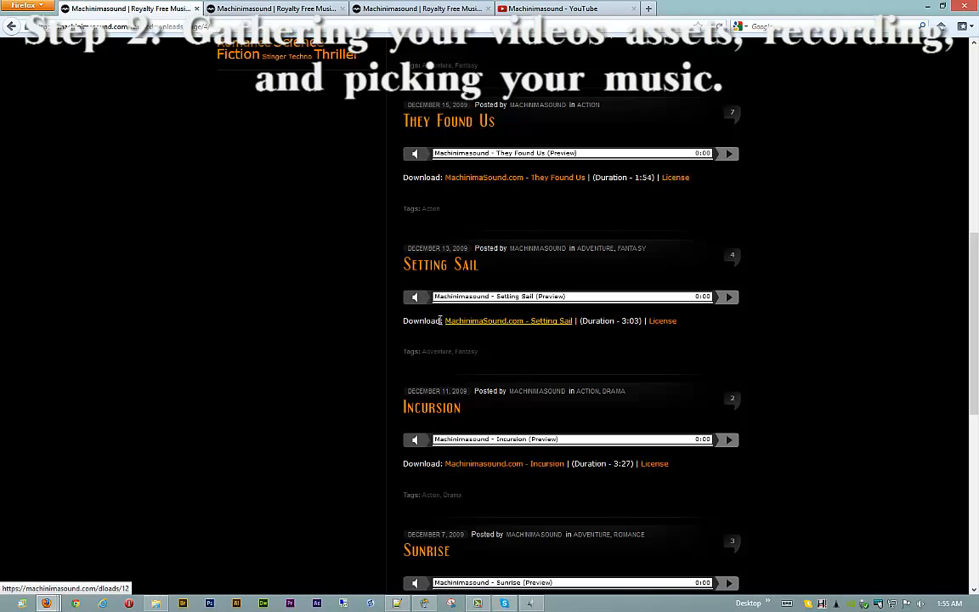
click(470, 326)
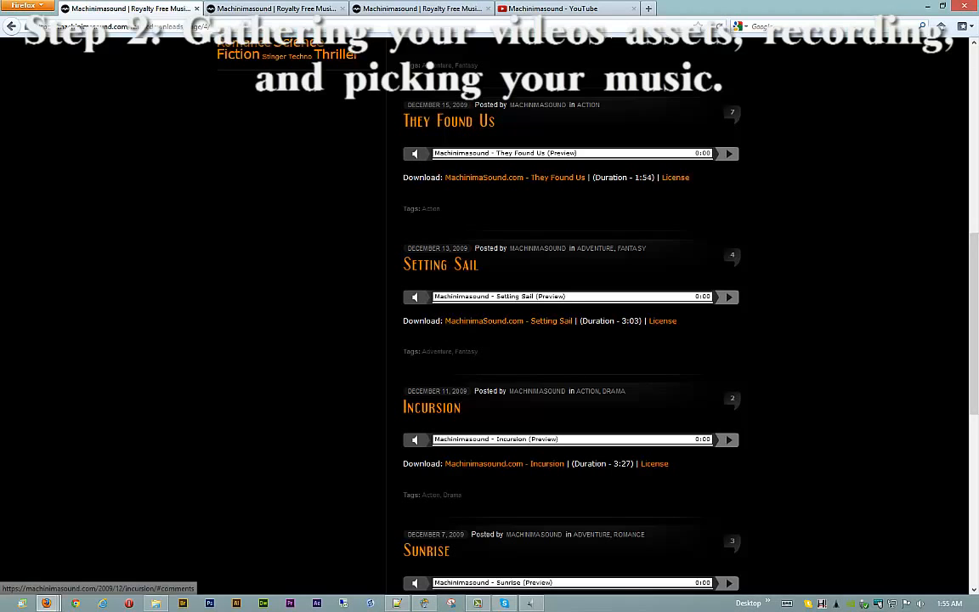
Bring the audio folder window in to check the Setting Sail file, and move it back off the main screen.
drag(978, 238, 658, 224)
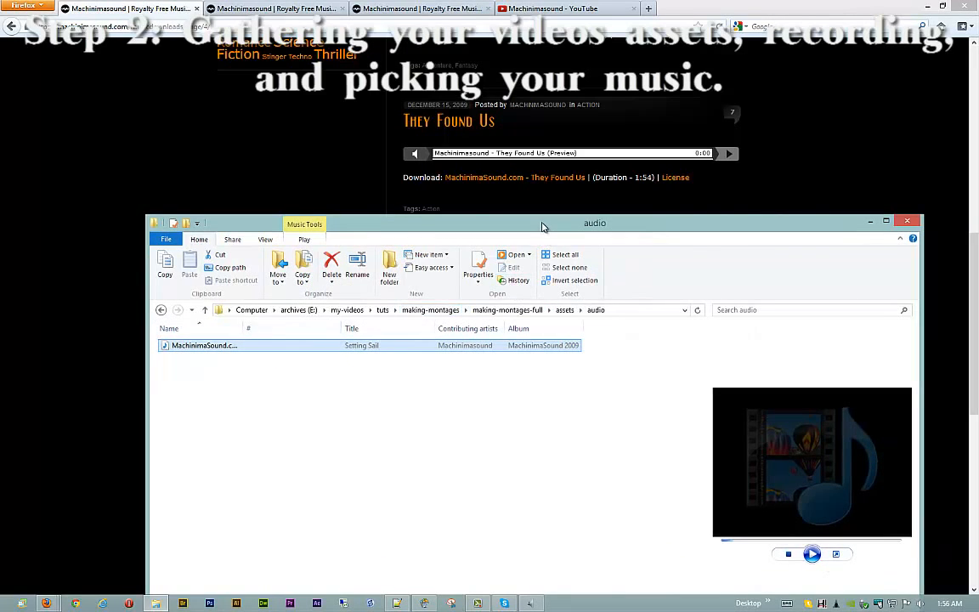
drag(542, 224, 461, 162)
click(730, 493)
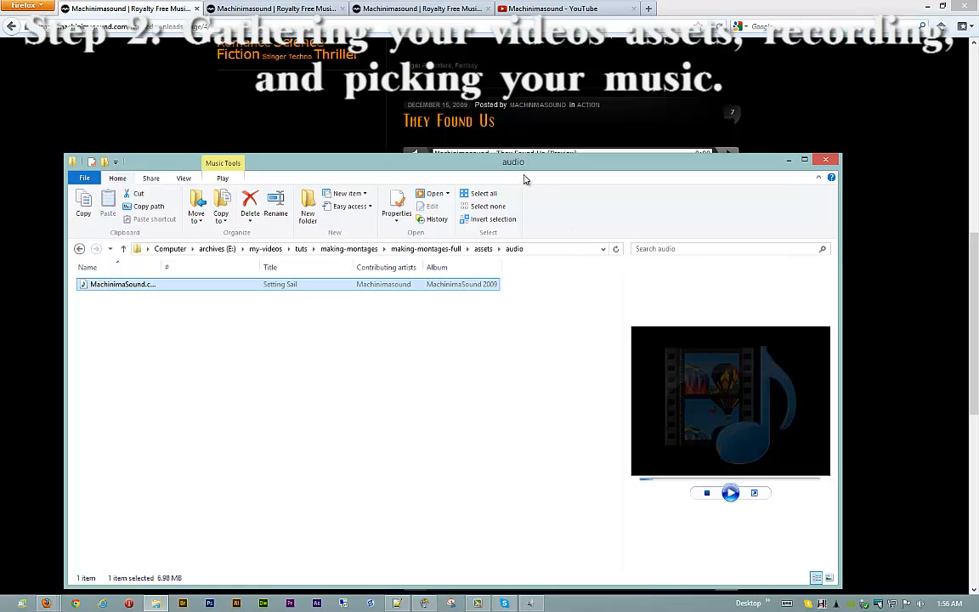
drag(472, 160, 632, 230)
click(975, 229)
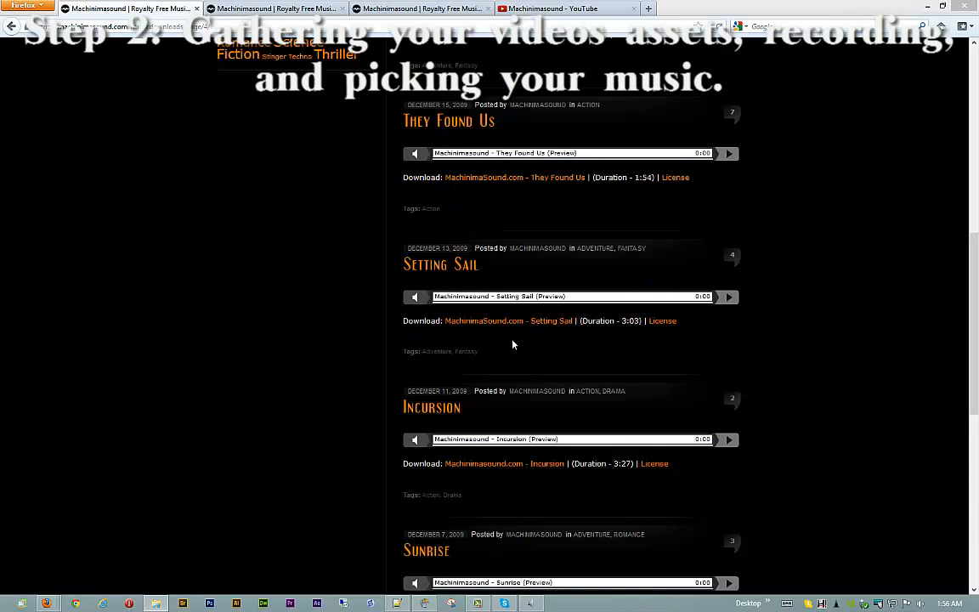
View the Setting Sail post and open the track's License page in a new browser tab.
click(265, 13)
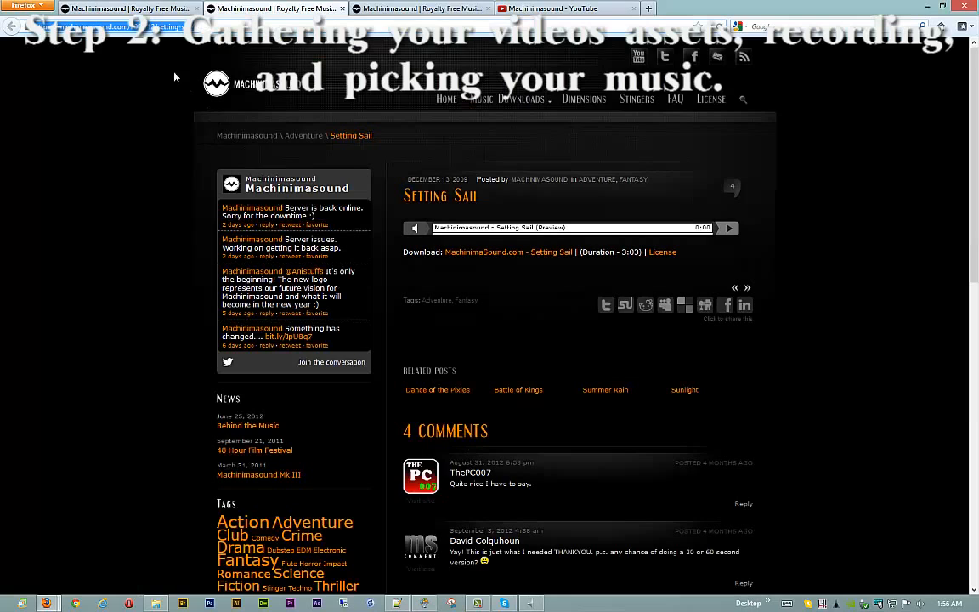
click(102, 9)
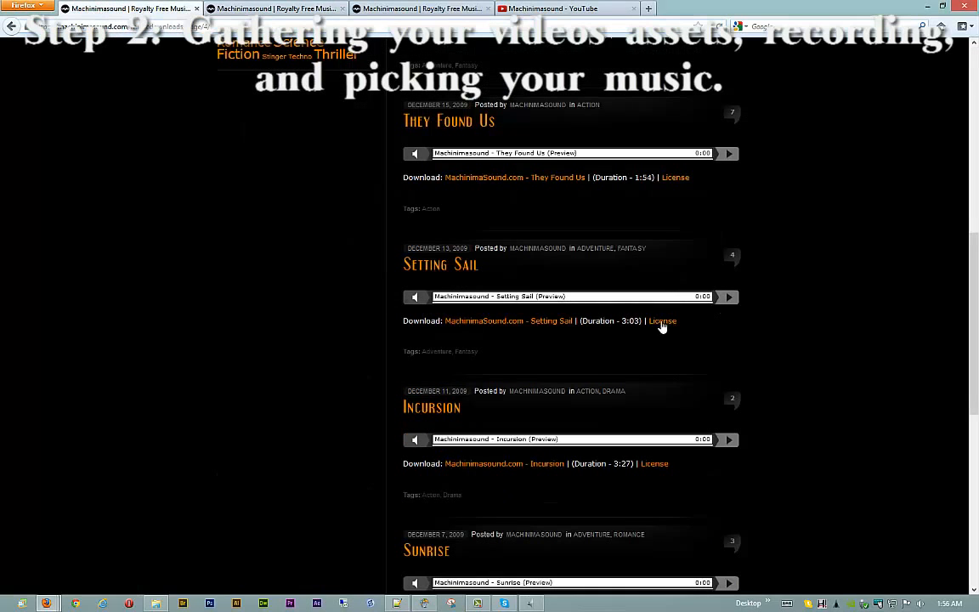
middle_click(662, 323)
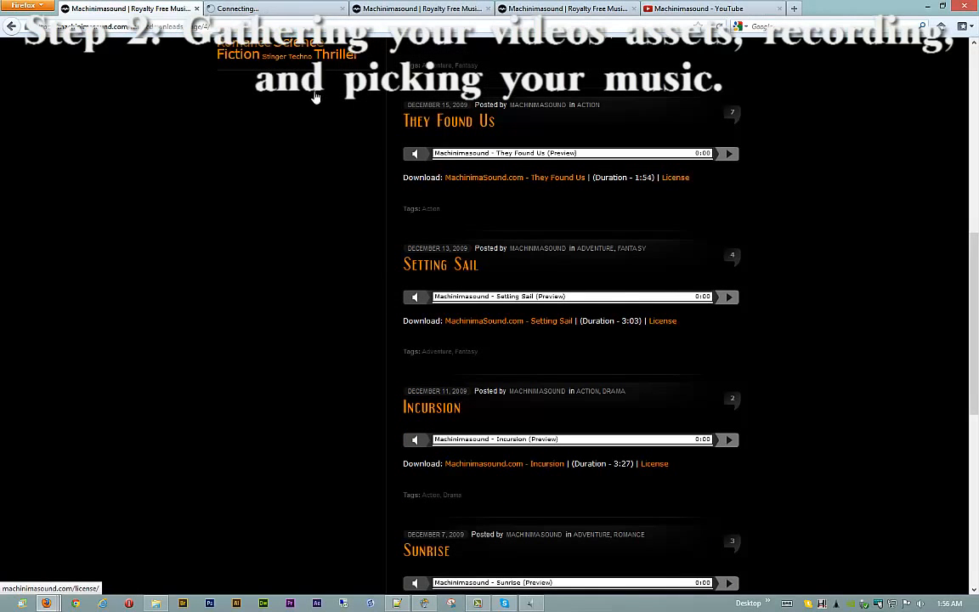
click(260, 10)
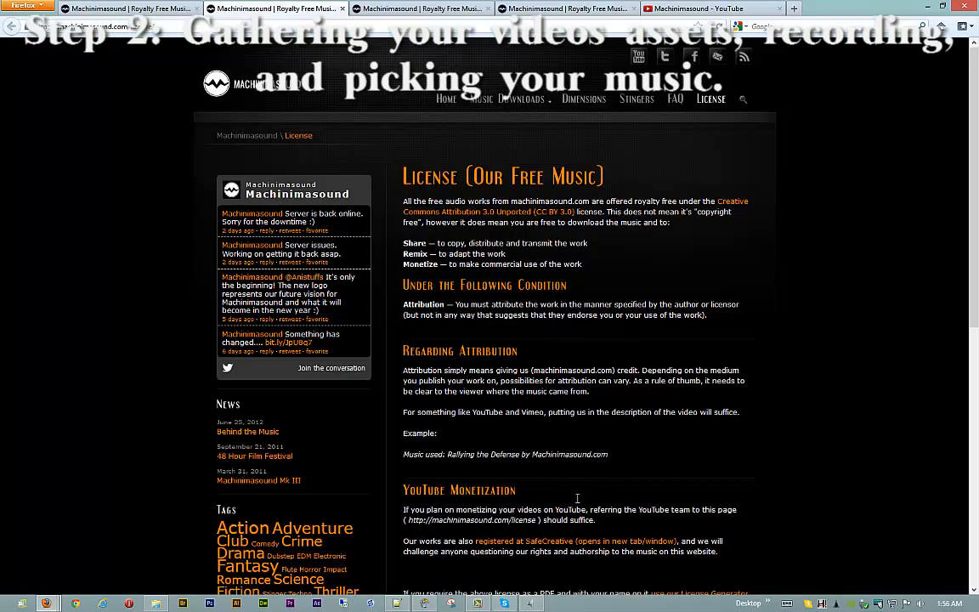
Switch to Notepad++ to review the music credits in sources-creds.txt.
key(alt+Tab)
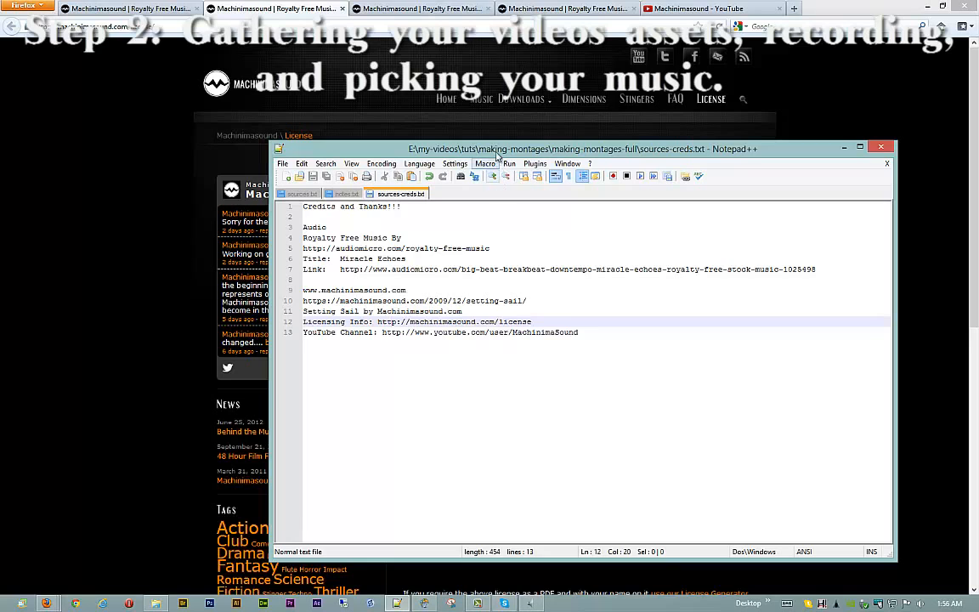
Move the credits notes off the browser and open Machinimasound's Music 2011 playlist on its YouTube channel.
drag(450, 149, 978, 281)
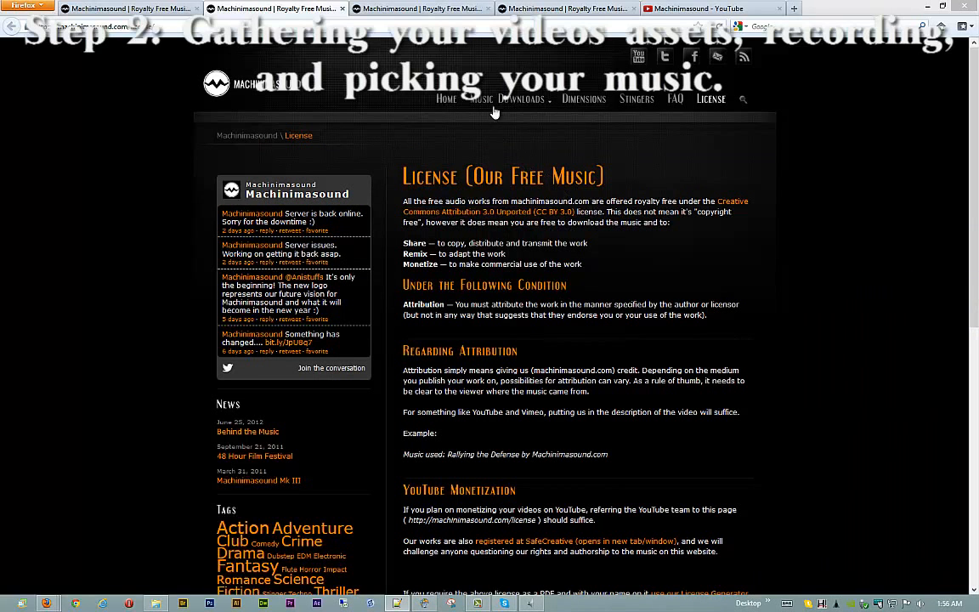
click(667, 11)
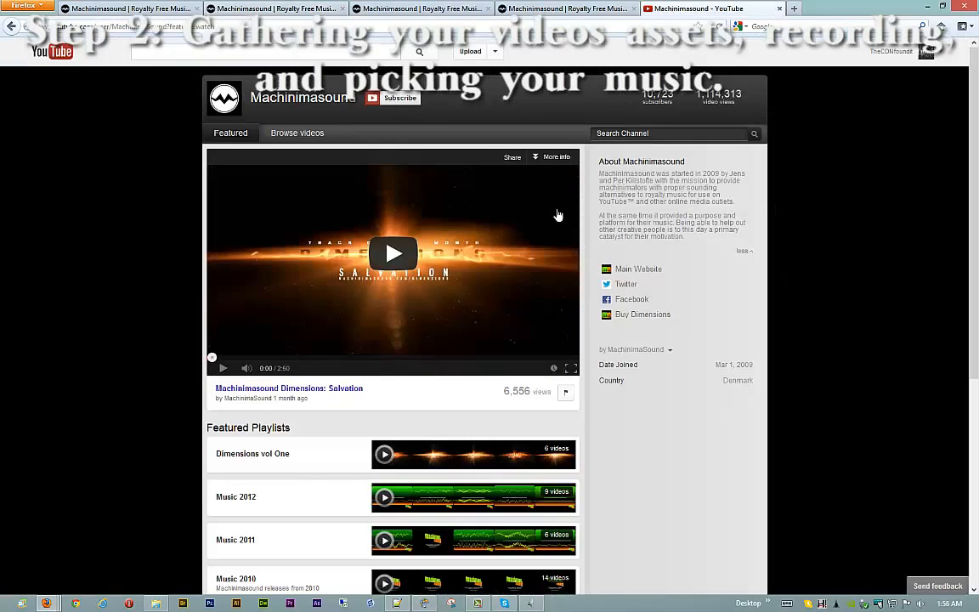
scroll(115, 437, down, 3)
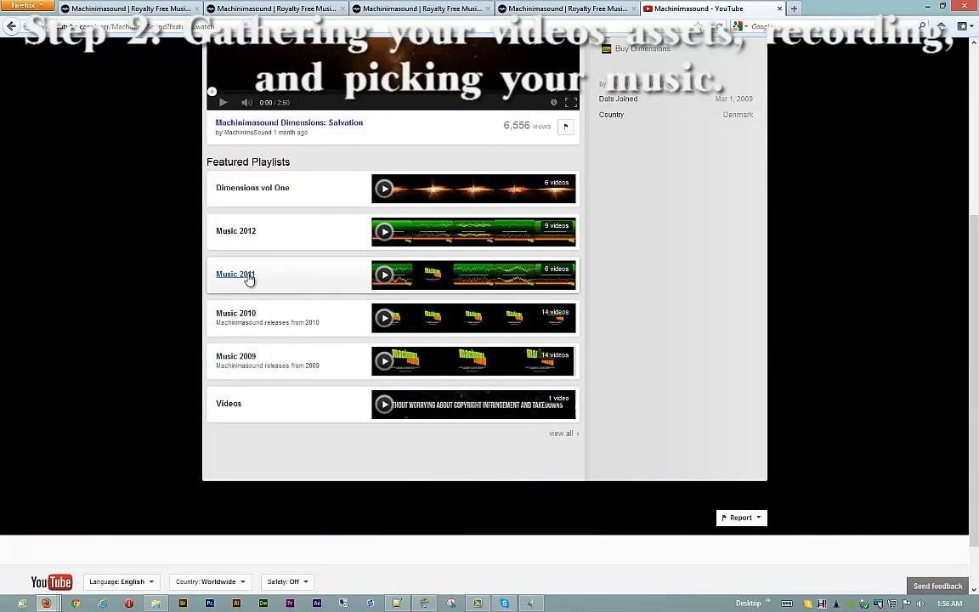
click(236, 282)
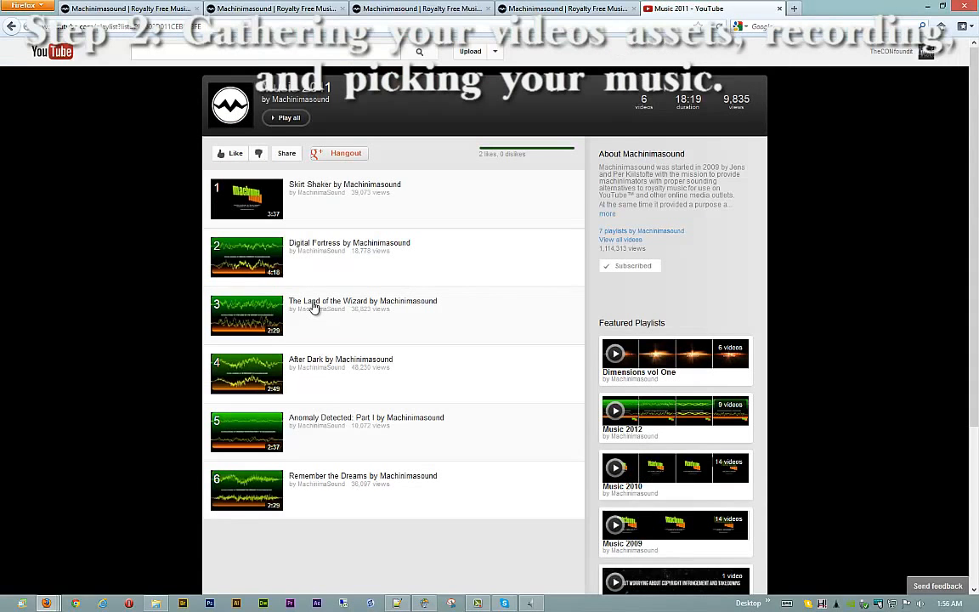
Play The Land of the Wizard from the playlist, skip ahead to about 0:18, and pause it.
click(331, 338)
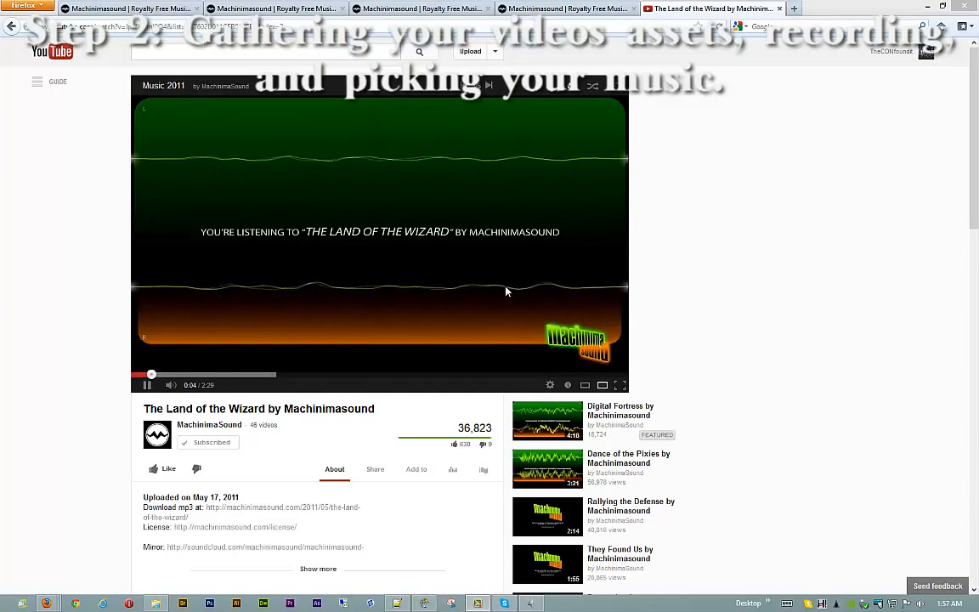
click(194, 375)
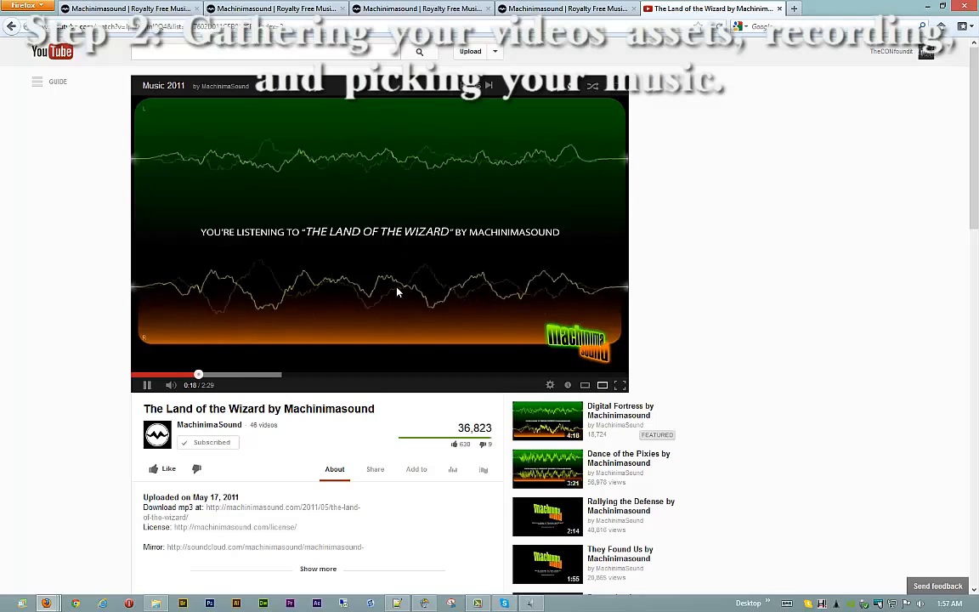
click(147, 386)
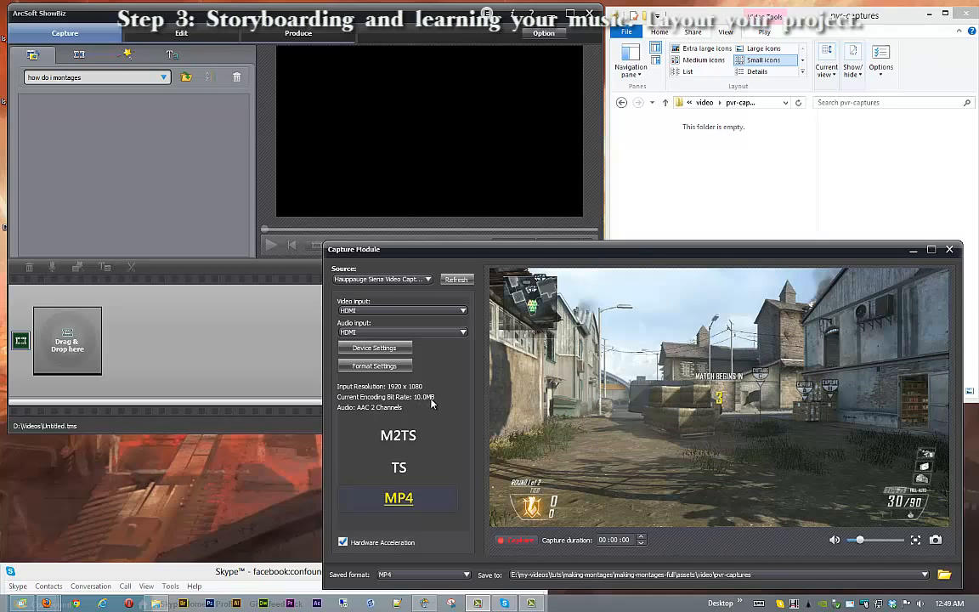
Open the capture format settings, examine the Video Encoder bit rate options, and close them without applying changes.
click(375, 366)
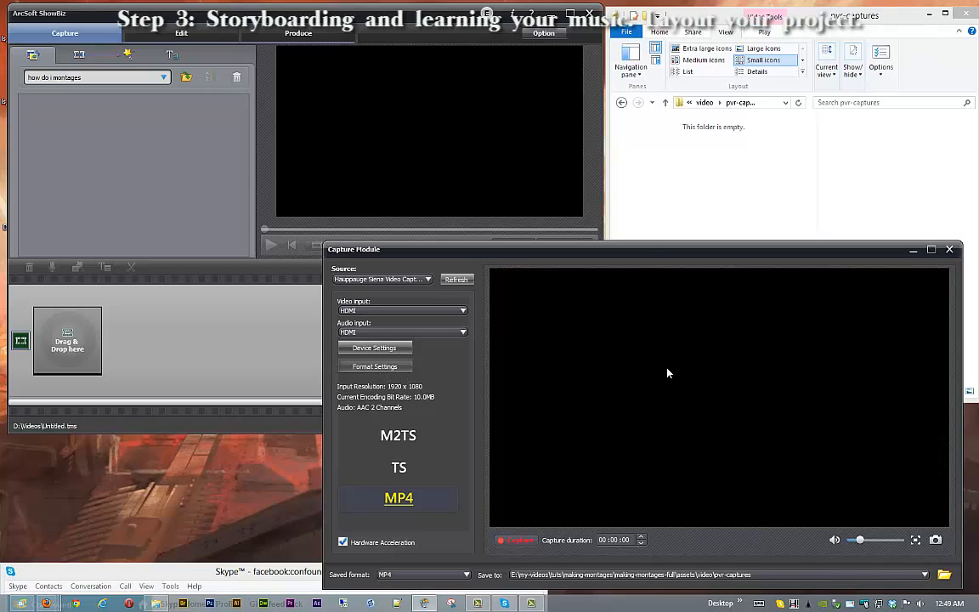
click(598, 252)
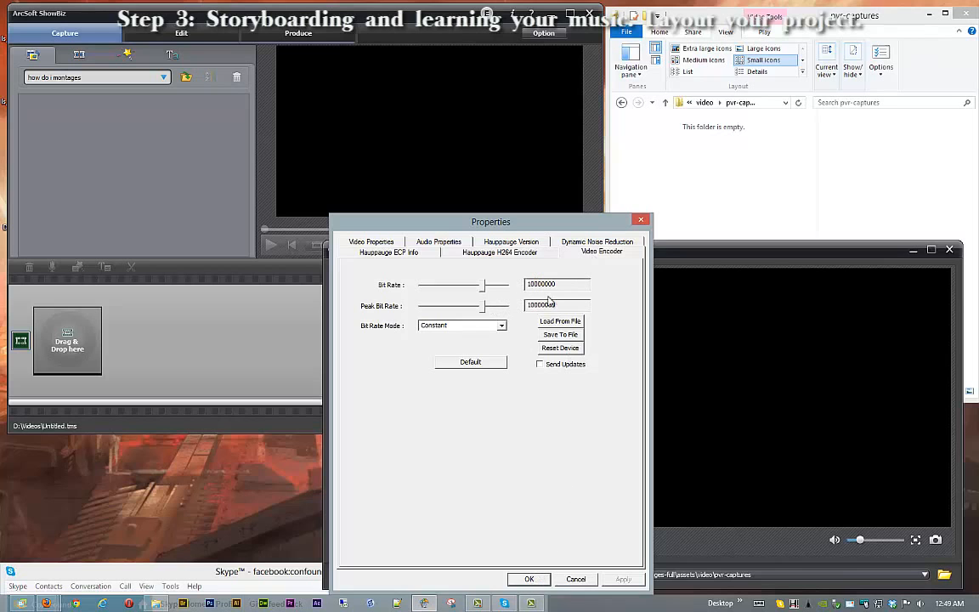
drag(460, 221, 672, 63)
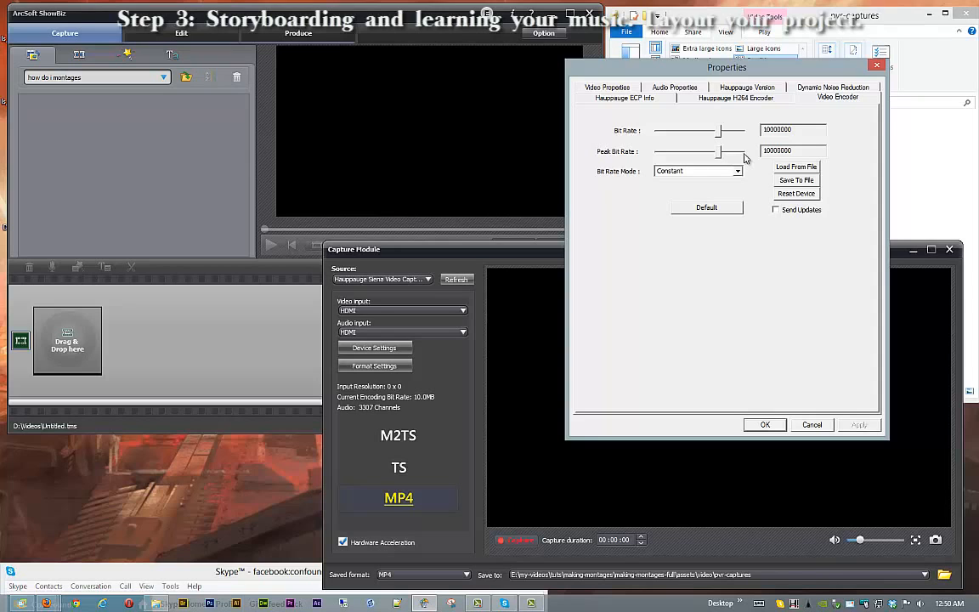
click(812, 424)
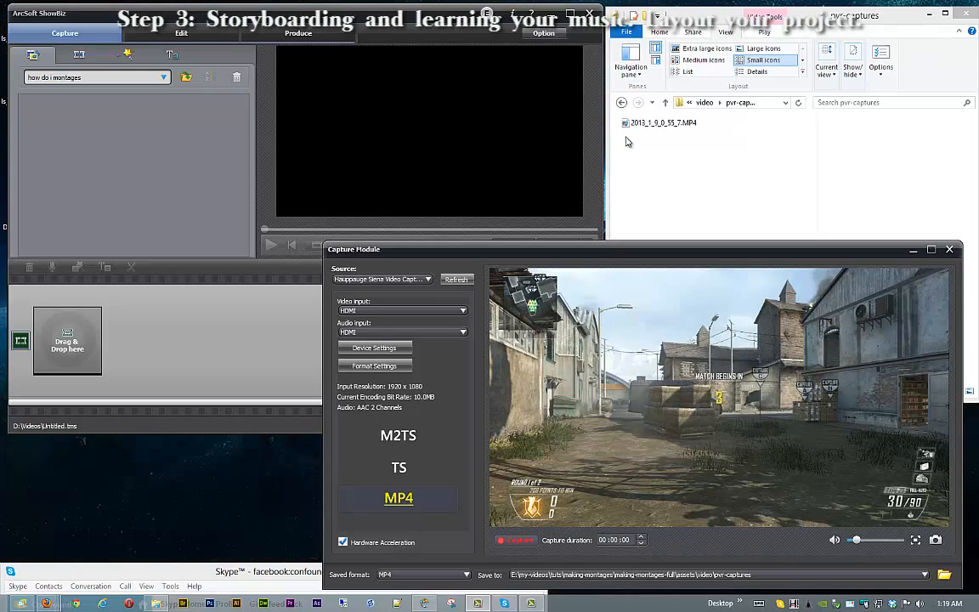
Add 2013_1_9_0_55_7.MP4 to the "how do i montages" album and capture a gameplay clip with the preview volume lowered.
drag(646, 123, 64, 151)
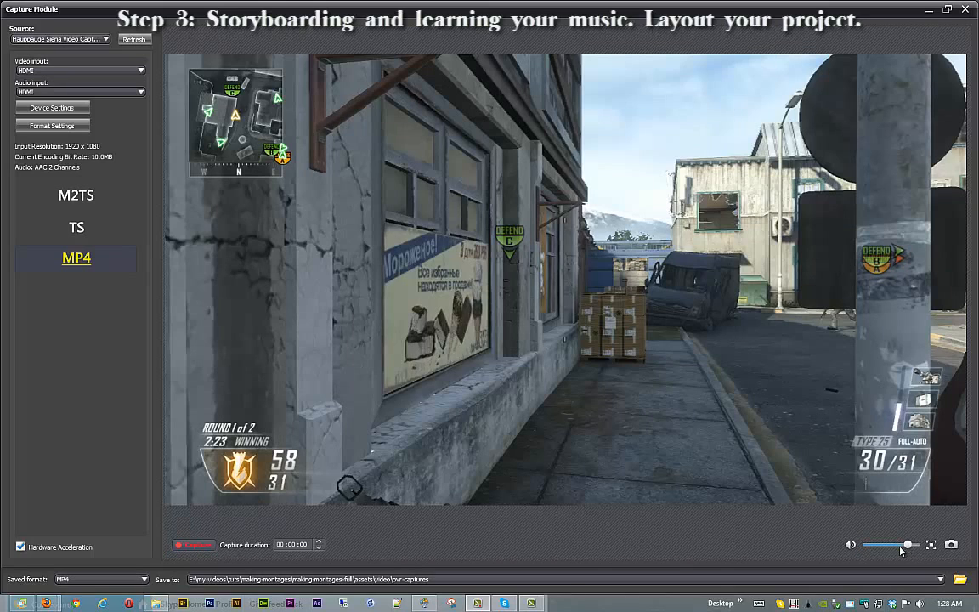
drag(901, 552, 870, 548)
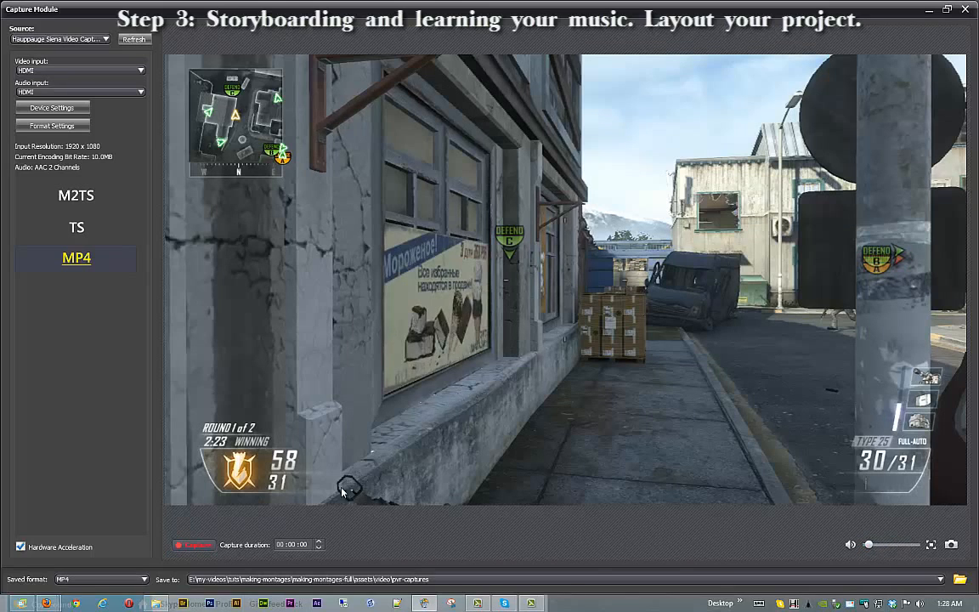
click(193, 544)
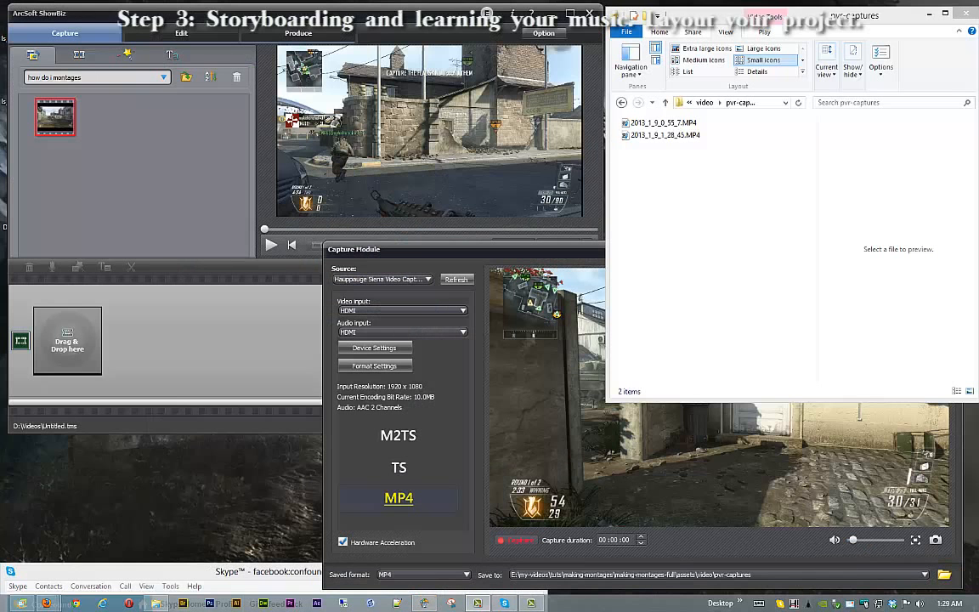
Delete the capture file 2013_1_9_1_28_45.MP4 from the pvr-captures folder.
click(661, 136)
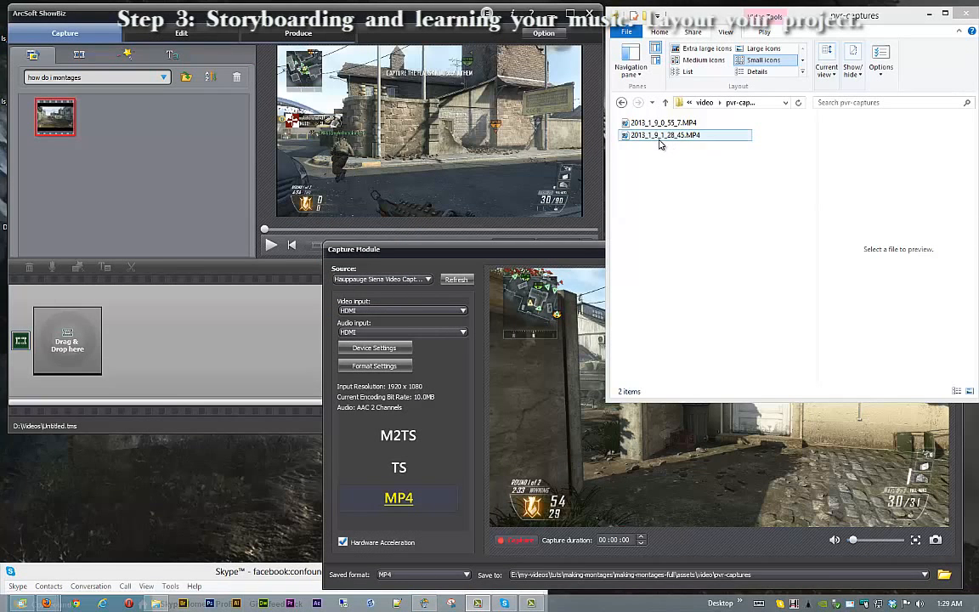
key(Delete)
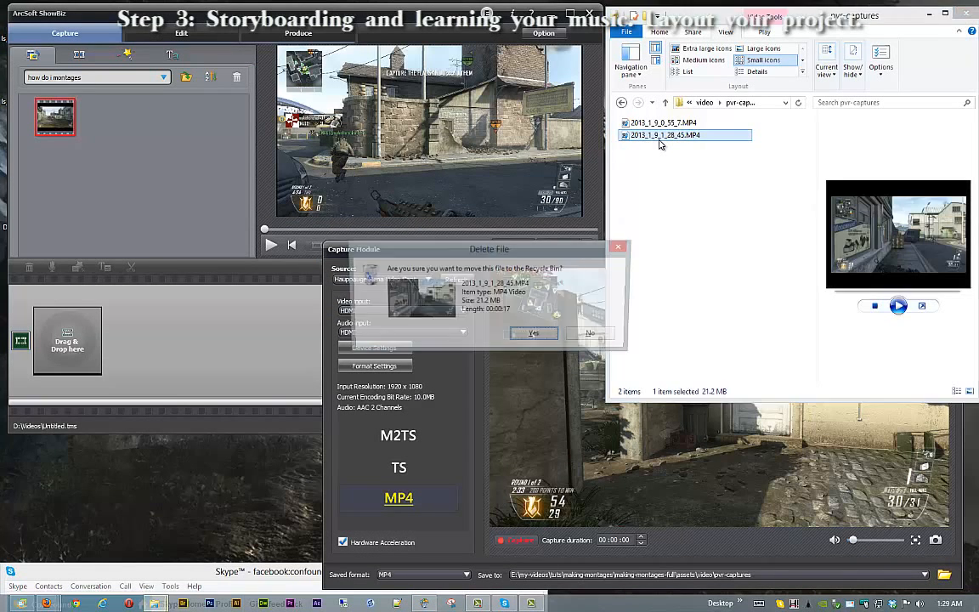
click(544, 336)
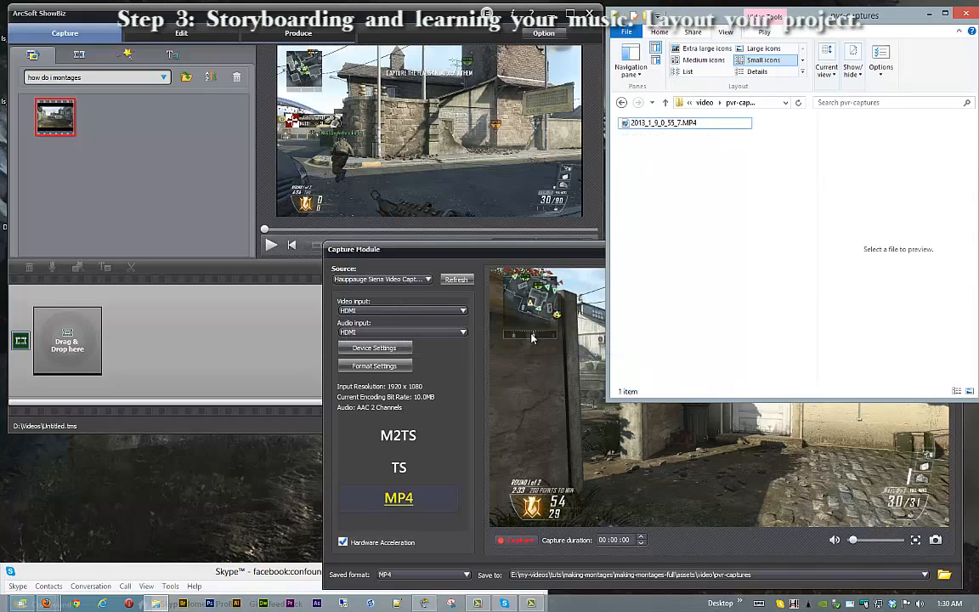
Capture about 1:50 of gameplay as MP4 and add 2013_1_9_1_30_4.MP4 to the "how do i montages" album.
click(545, 254)
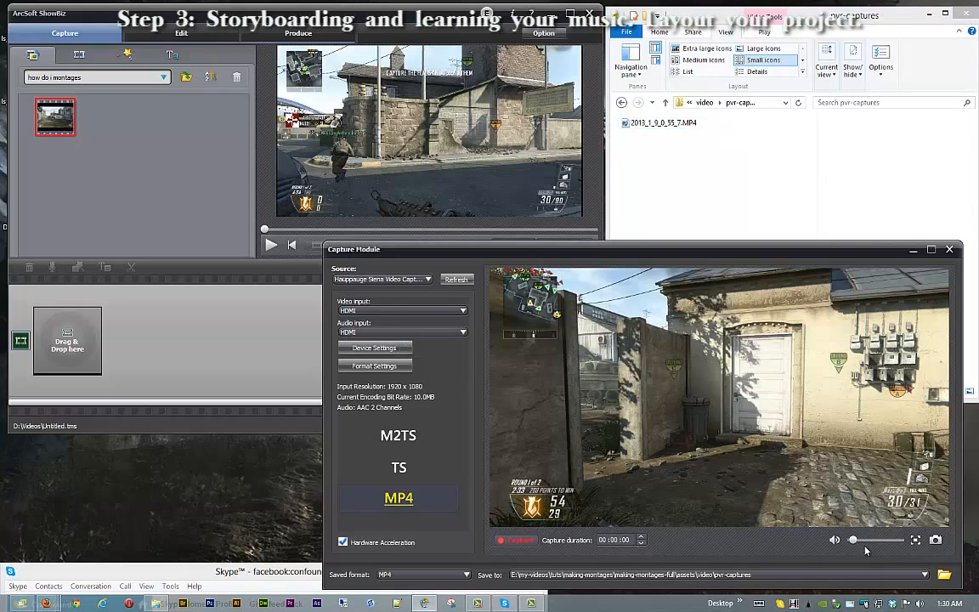
click(516, 541)
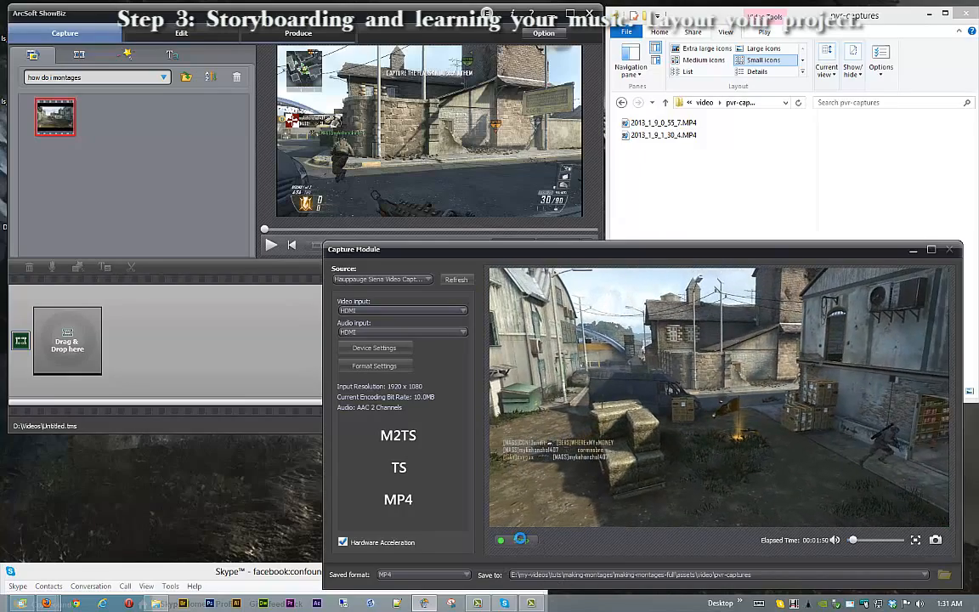
click(520, 541)
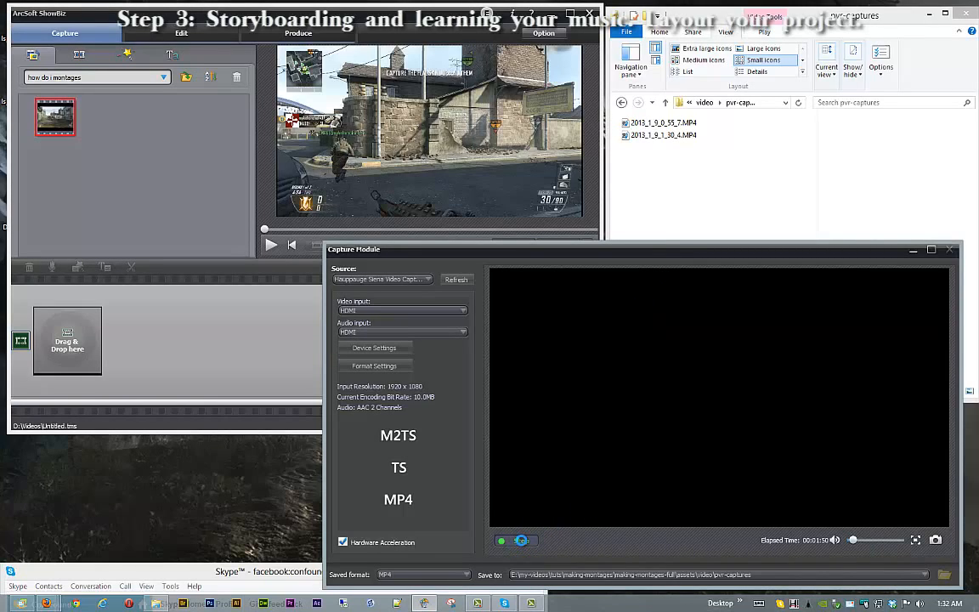
click(626, 140)
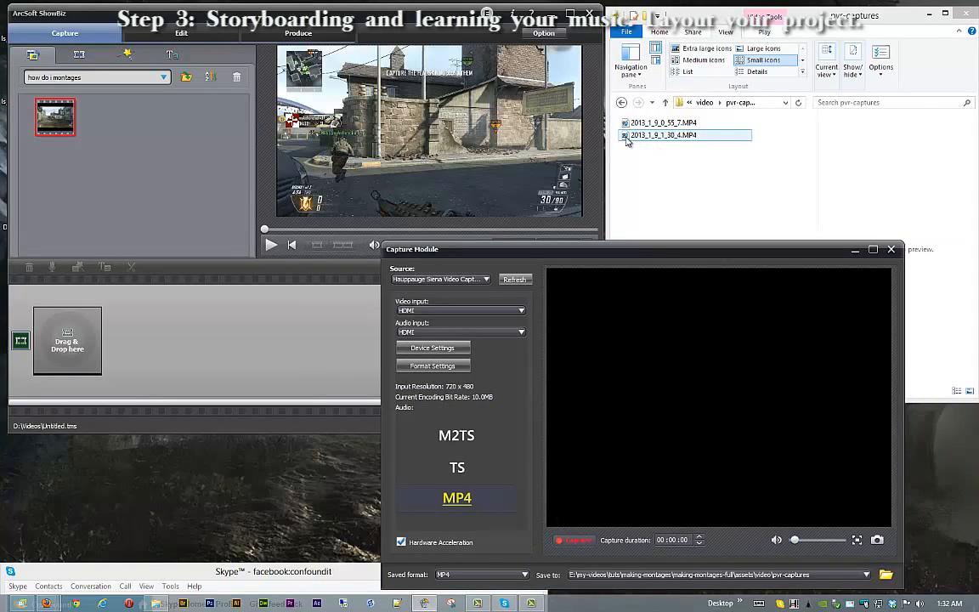
drag(626, 140, 166, 153)
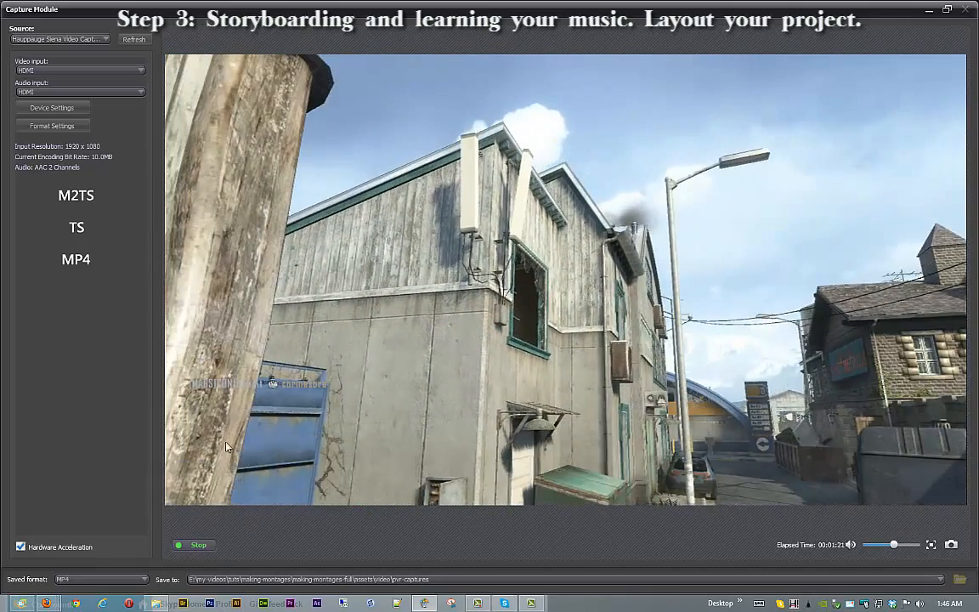
Stop the running gameplay capture and save a snapshot of the sniper-scope scene, checking the image files in pvr-captures.
click(195, 545)
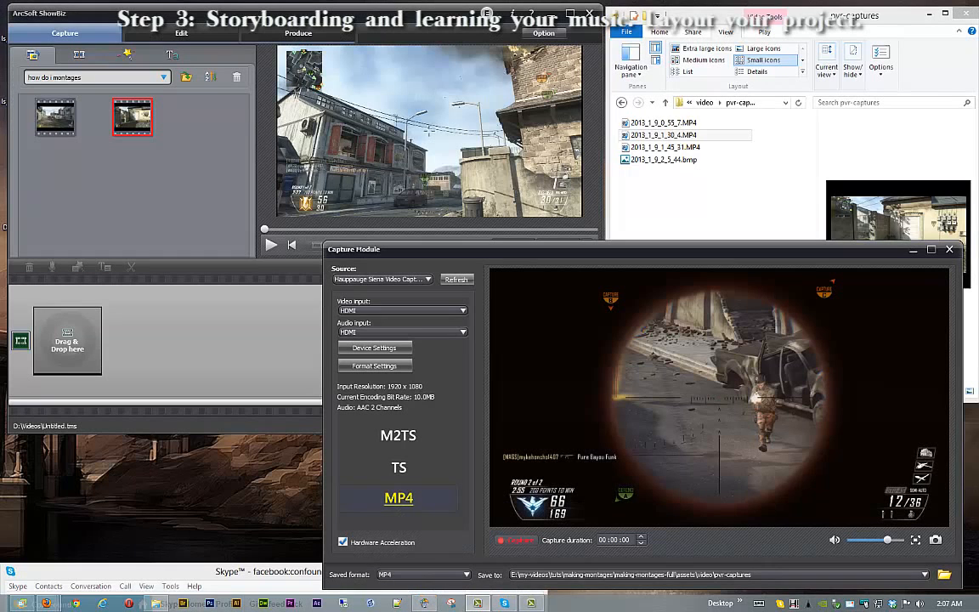
click(932, 249)
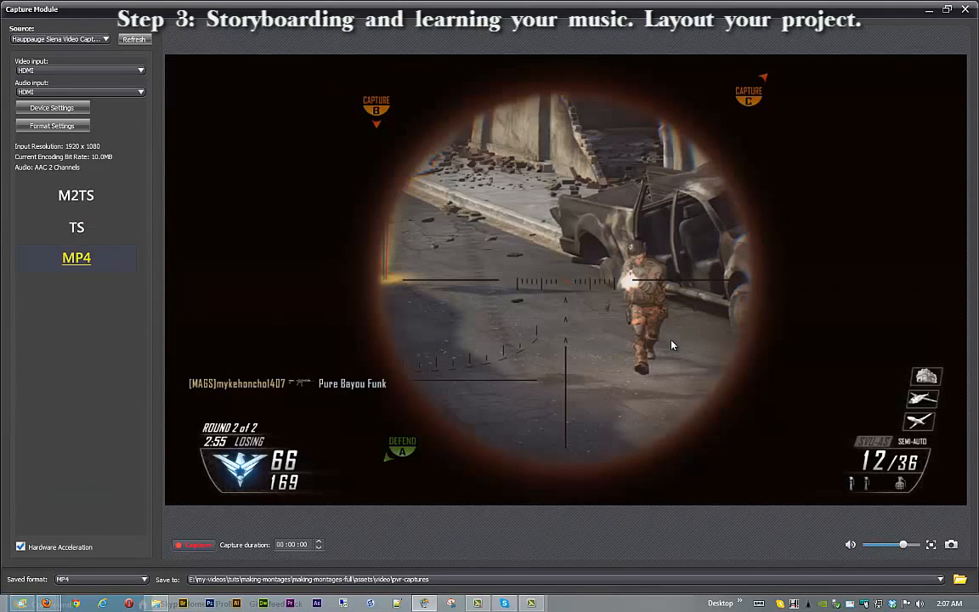
click(953, 544)
click(946, 10)
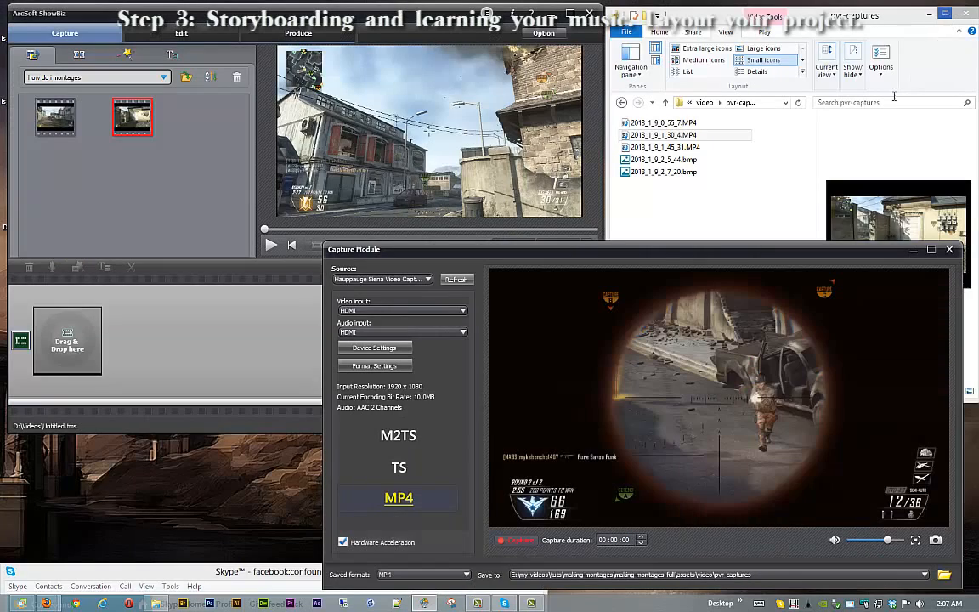
click(658, 160)
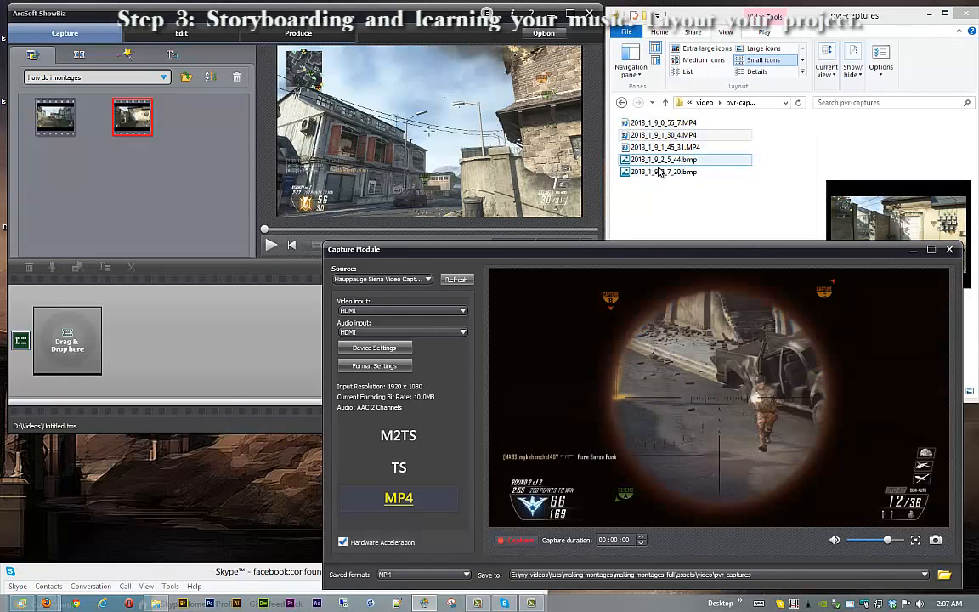
click(659, 171)
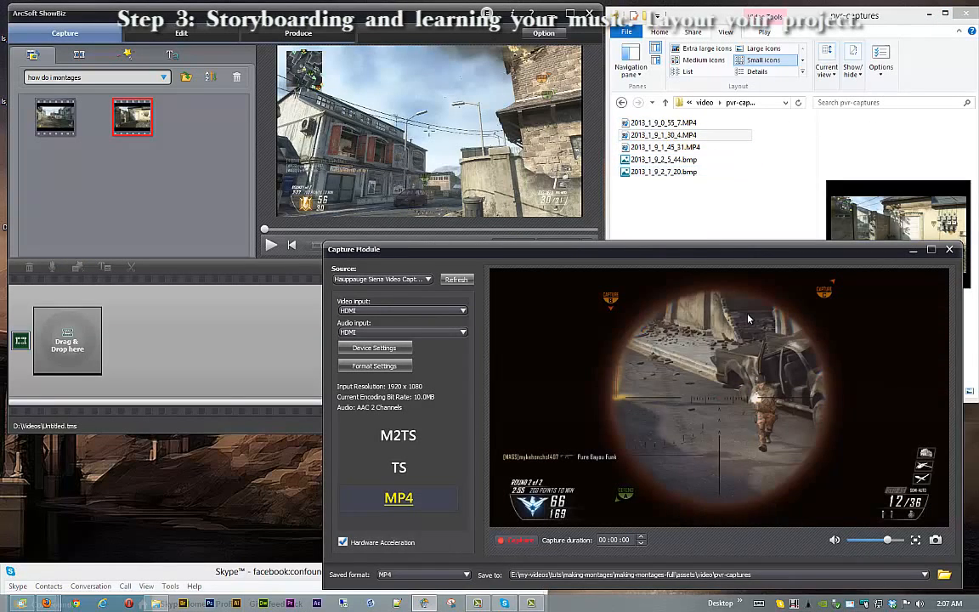
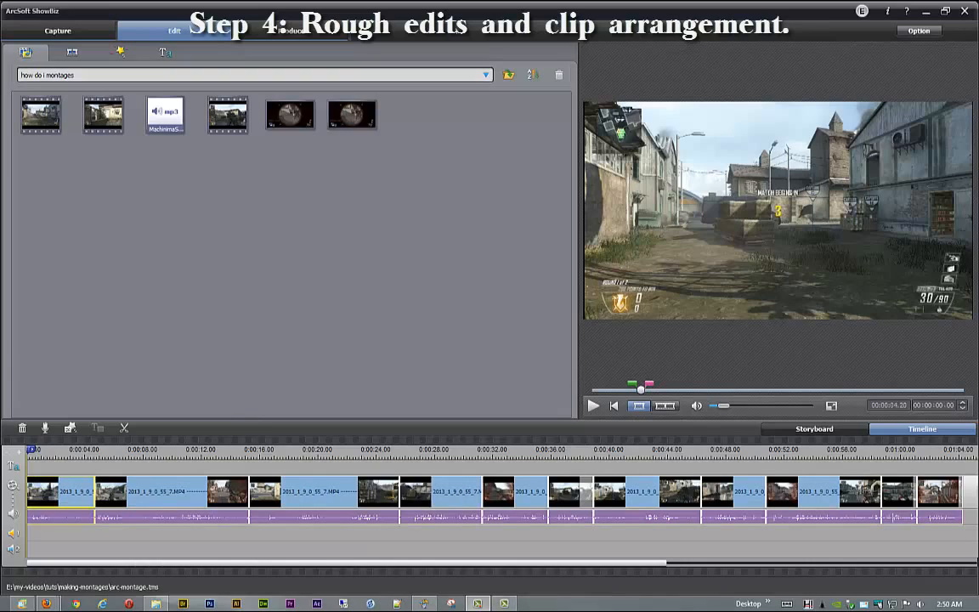
Look along the arc-montage timeline at the arranged clips and view the last and second clips.
drag(93, 563, 211, 563)
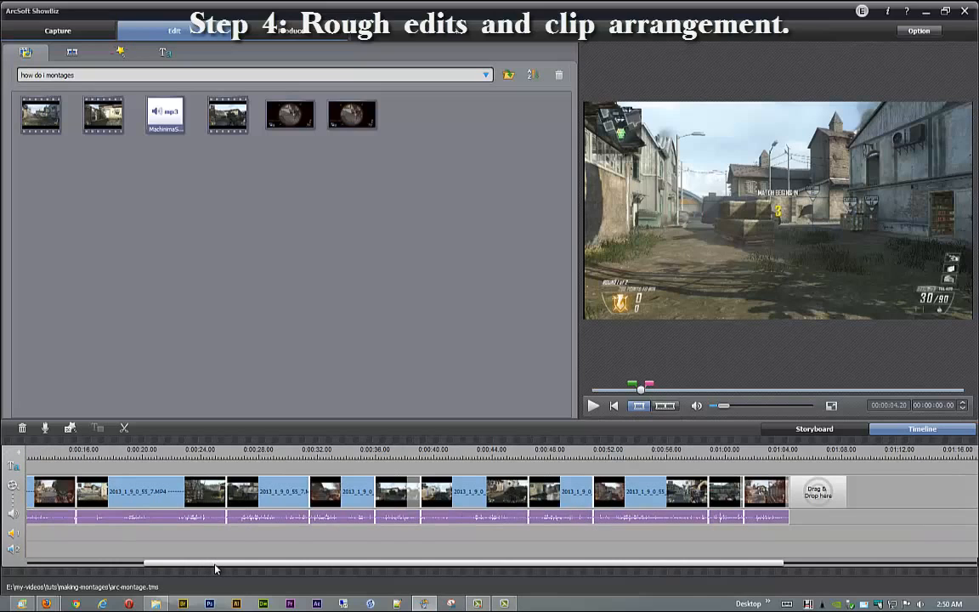
drag(219, 568, 64, 568)
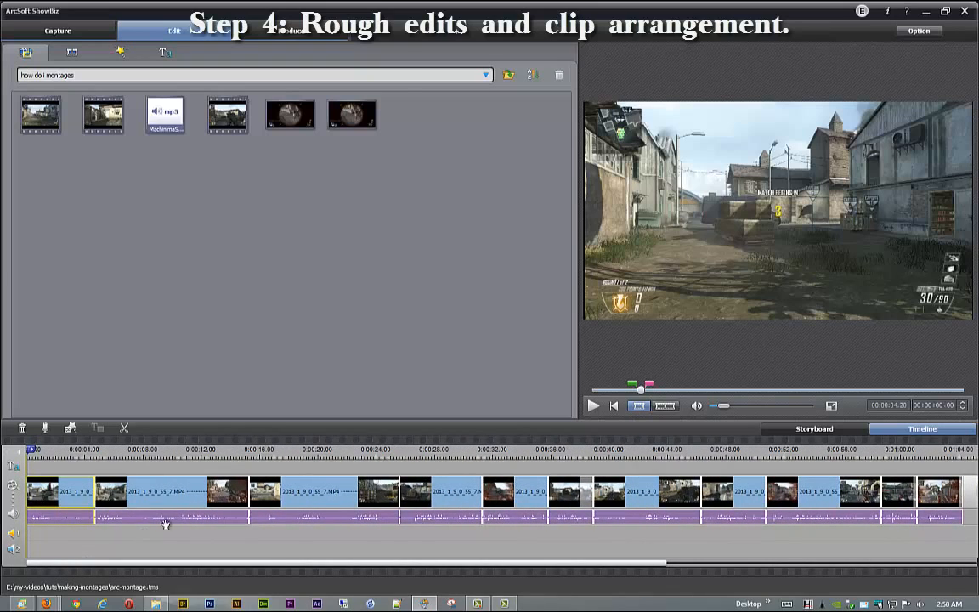
click(929, 492)
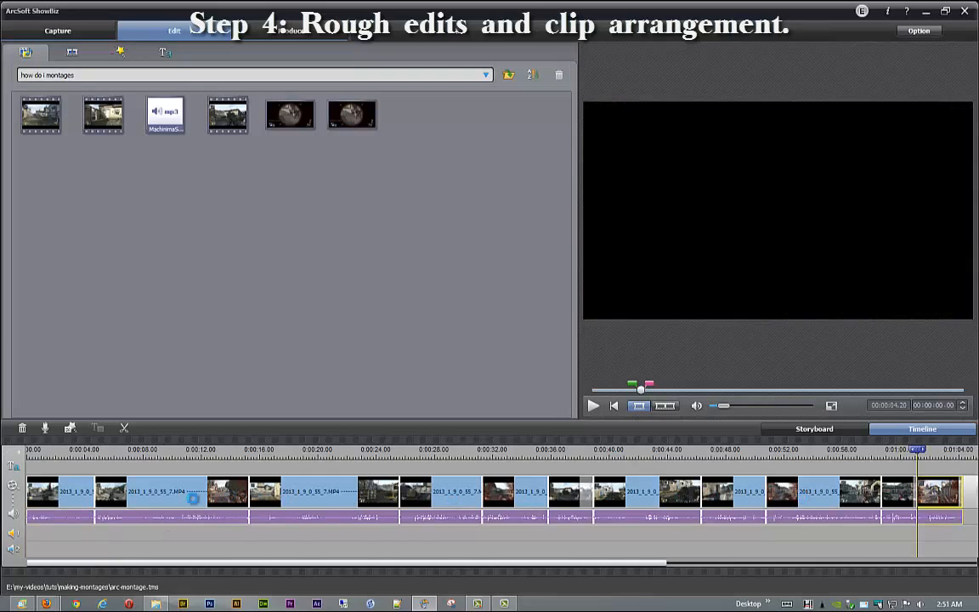
click(136, 500)
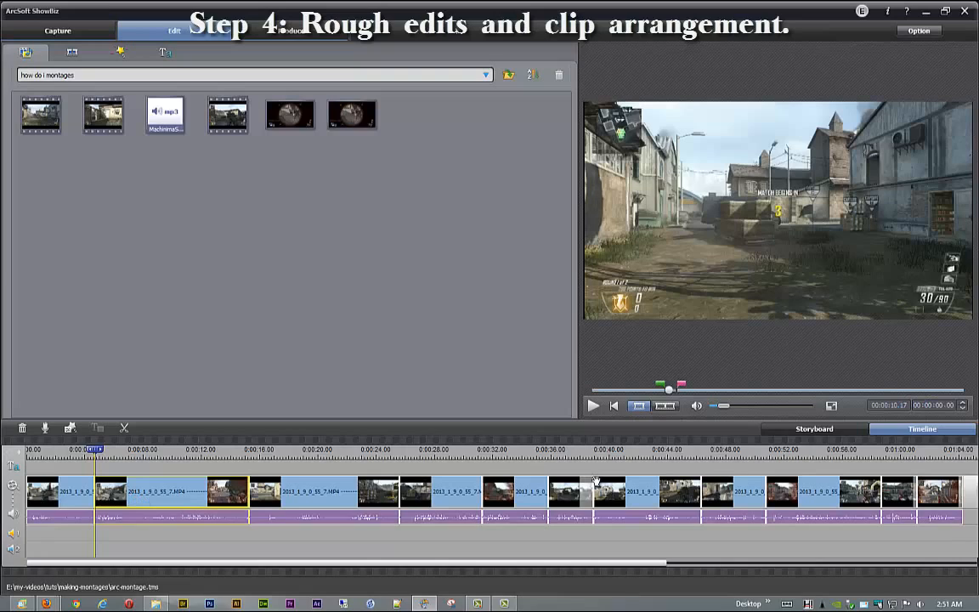
Select the first clip on the timeline and play it in the preview.
click(53, 494)
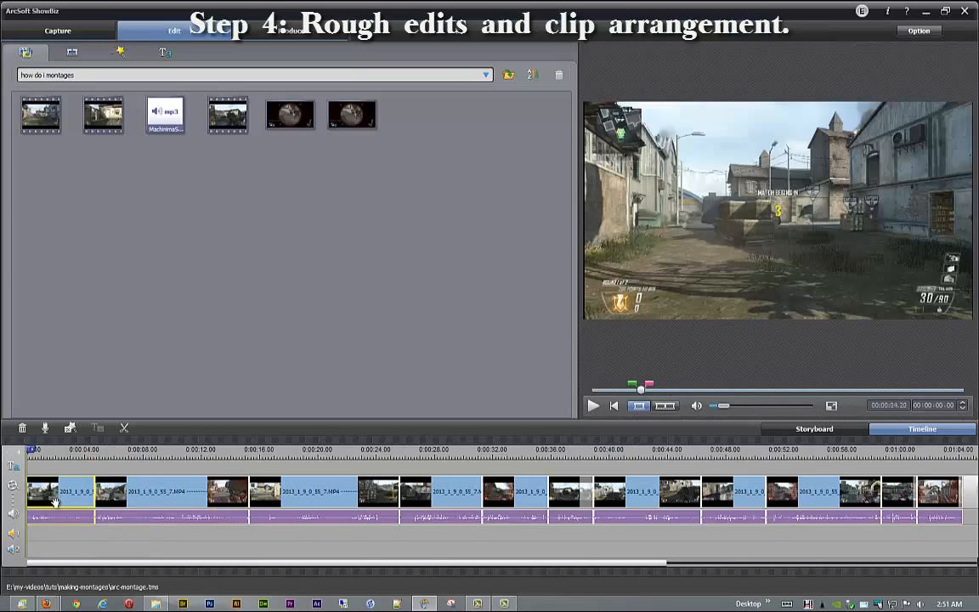
mouse_move(414, 564)
mouse_down()
mouse_move(608, 568)
mouse_move(414, 566)
mouse_up()
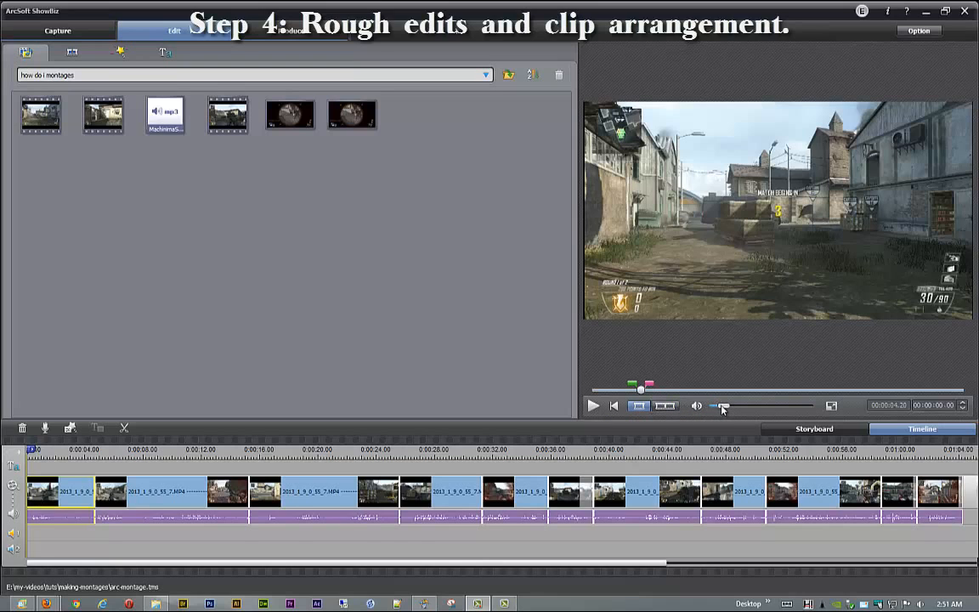
click(593, 407)
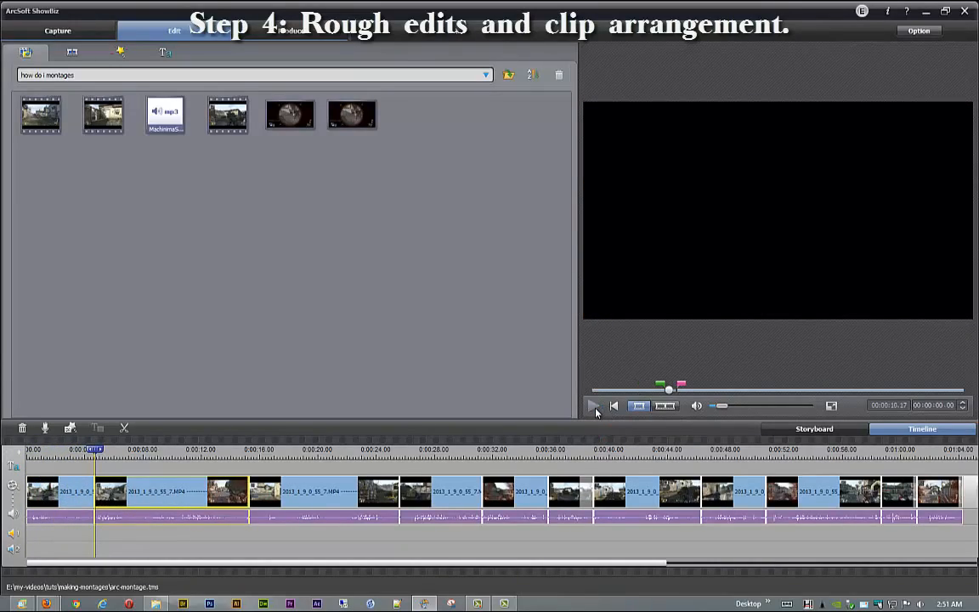
Play the second, third and fourth timeline clips one after another in the preview.
click(595, 409)
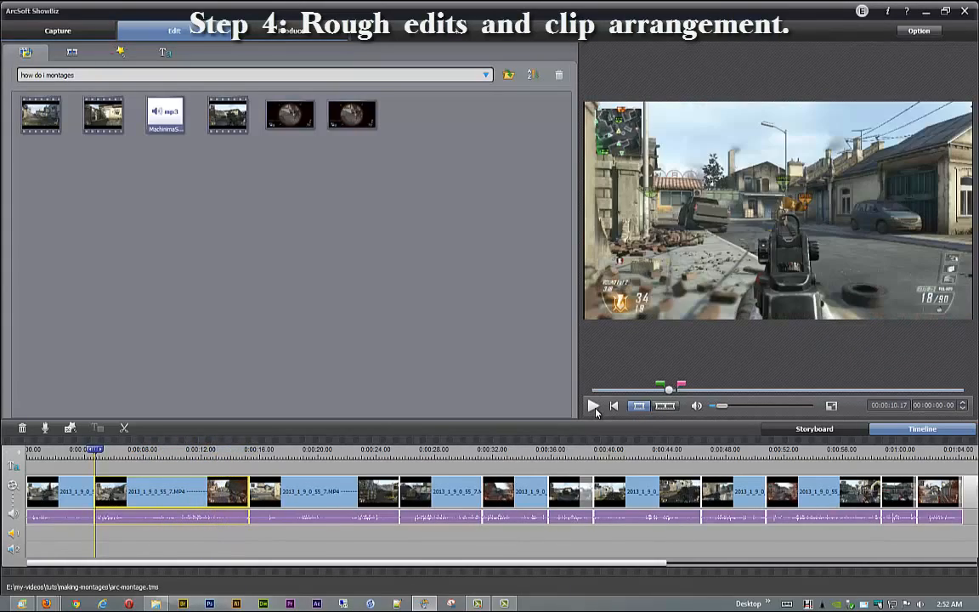
click(314, 498)
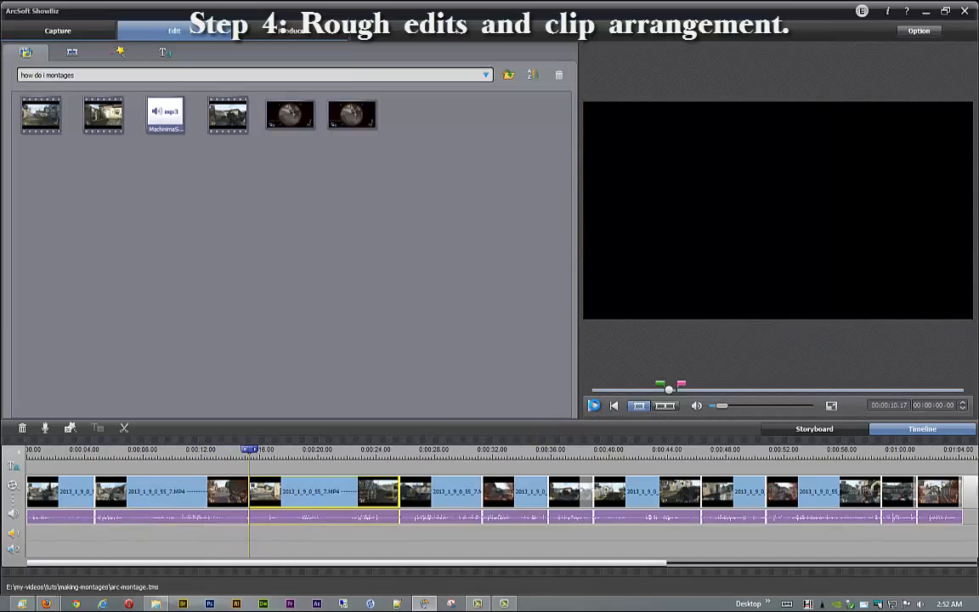
click(592, 406)
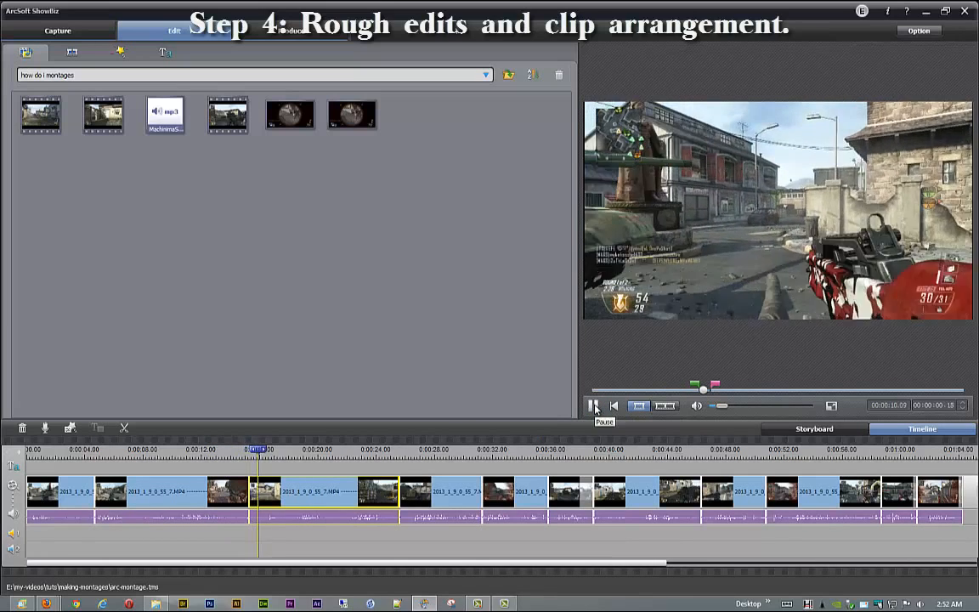
click(593, 406)
click(396, 448)
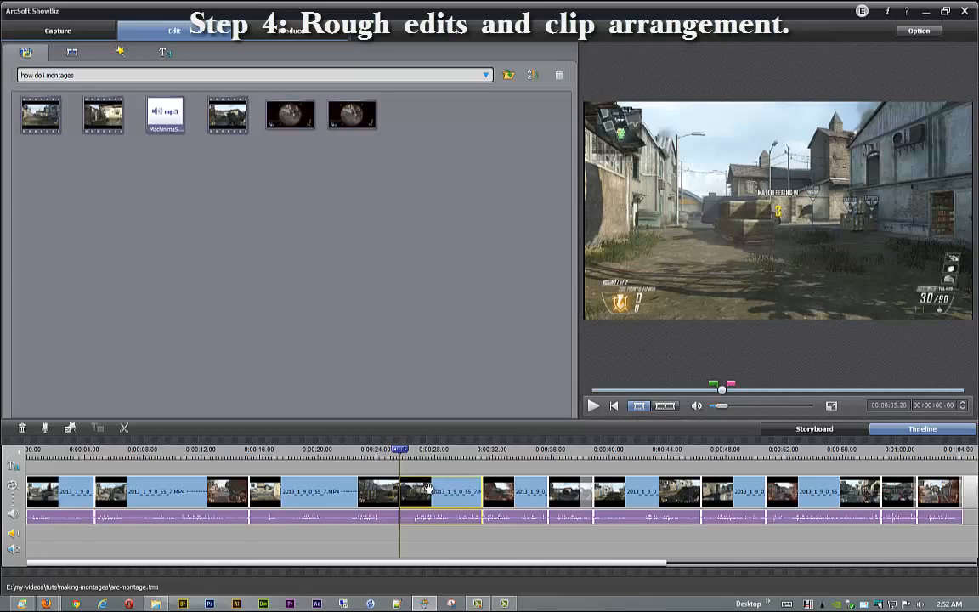
click(592, 406)
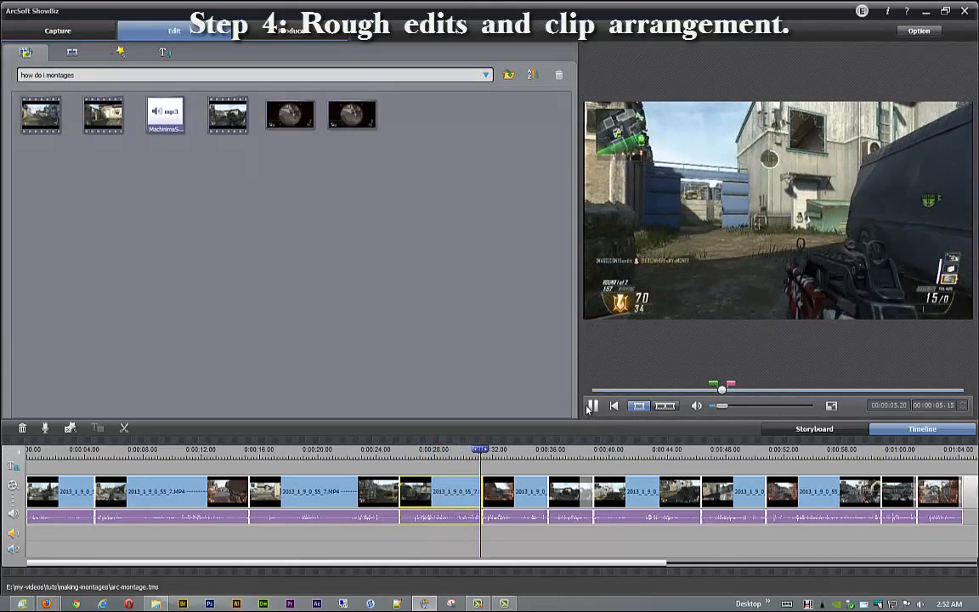
Play the fifth and the ninth timeline clips in the preview, pausing each one.
click(521, 498)
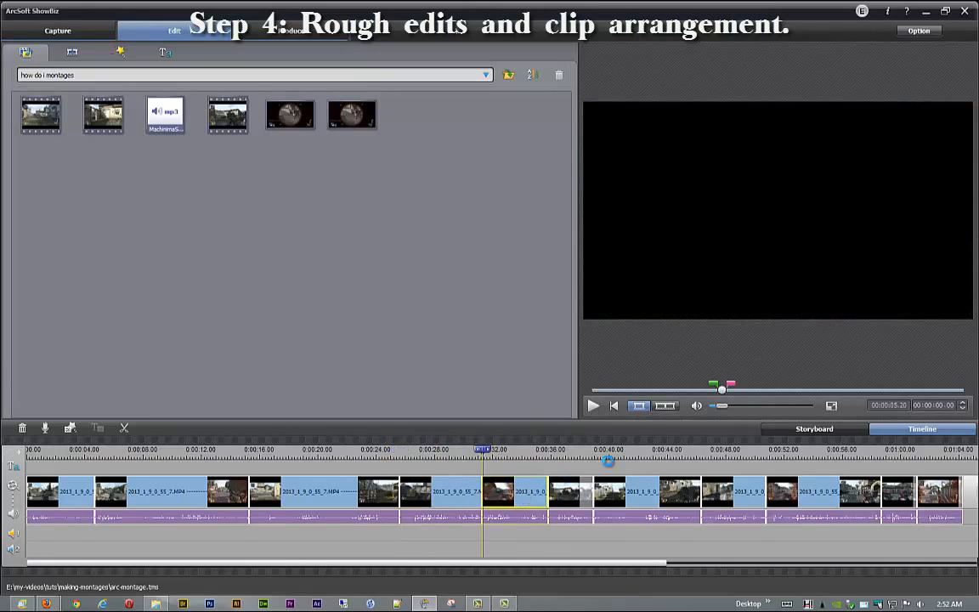
click(594, 406)
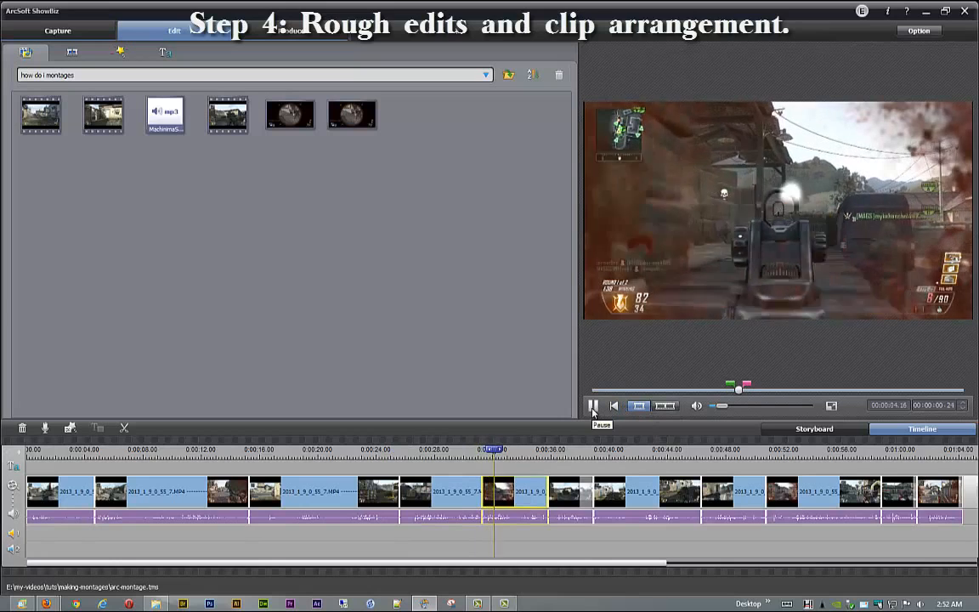
click(593, 406)
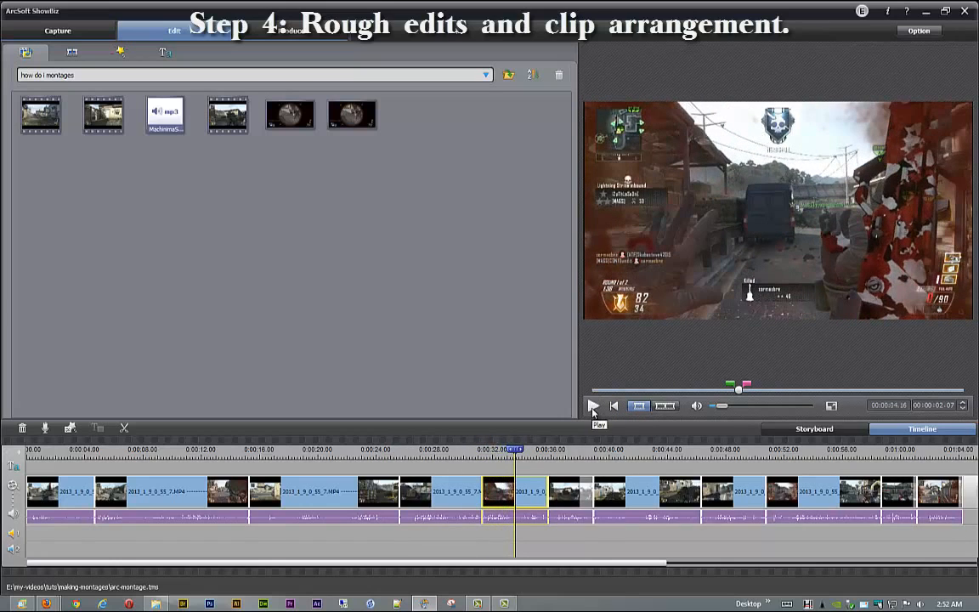
click(789, 484)
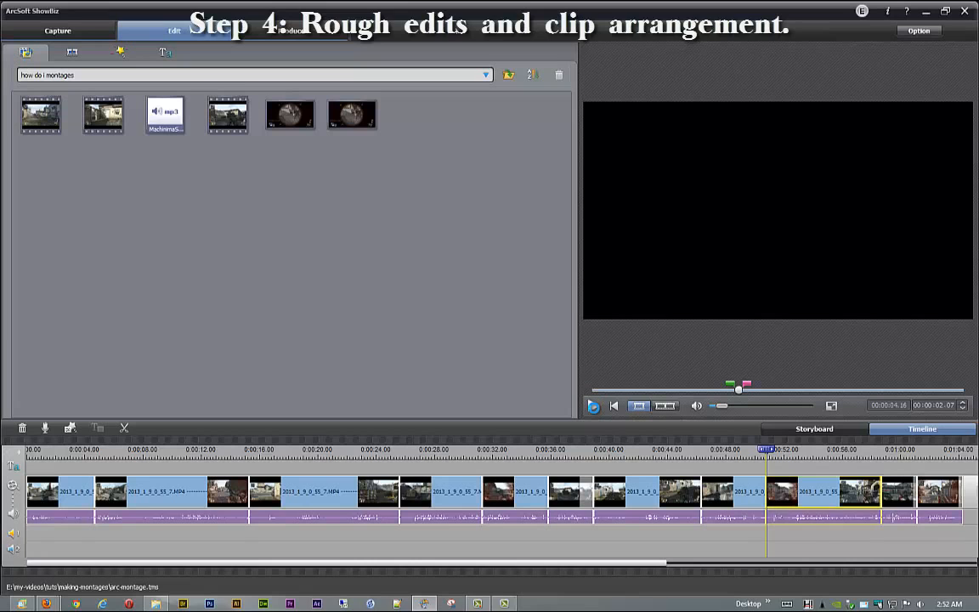
click(593, 406)
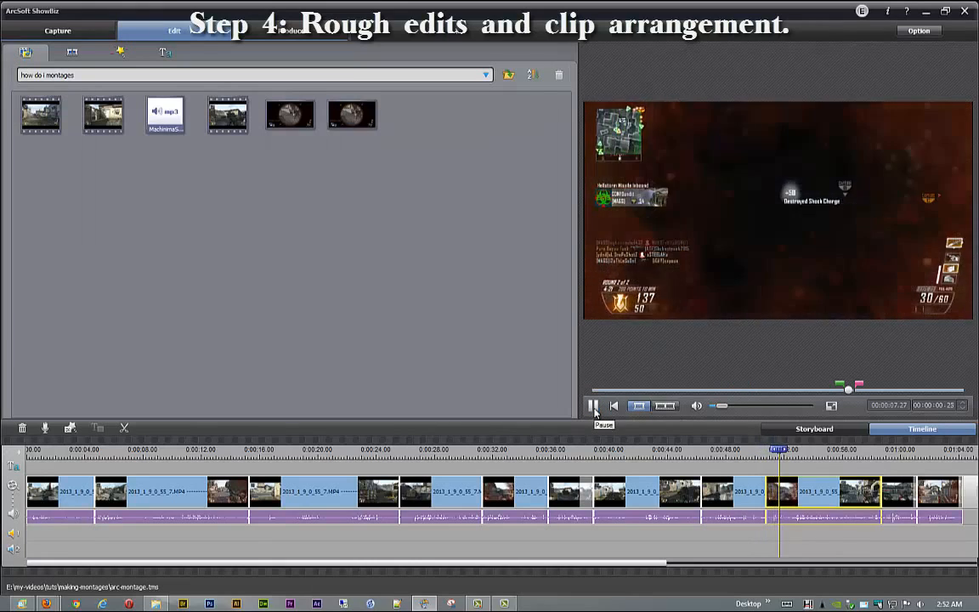
click(593, 406)
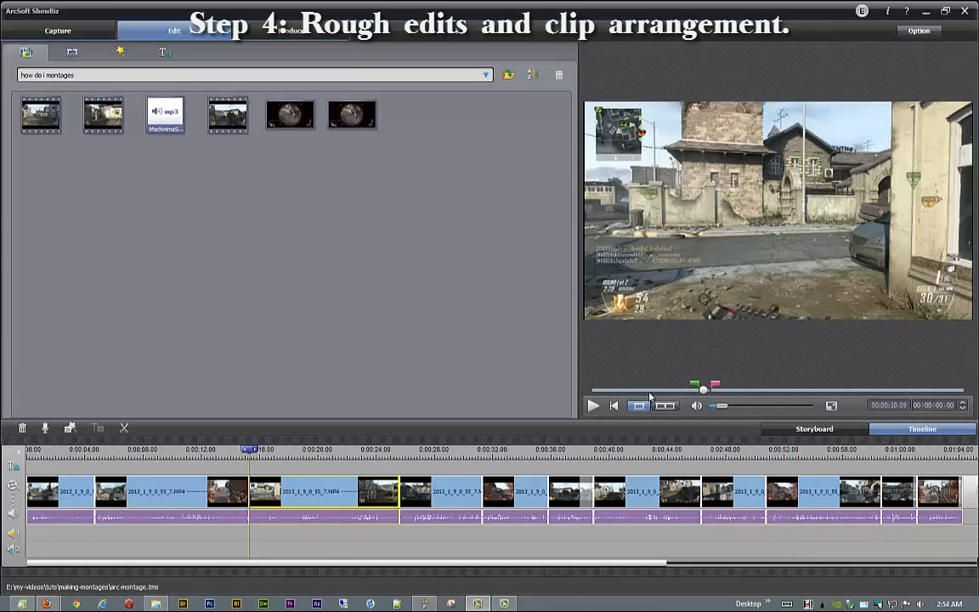
Check the boundary between the third and fourth timeline clips, finishing with the playhead at the end of the selected third clip.
click(595, 407)
drag(250, 450, 400, 451)
click(400, 501)
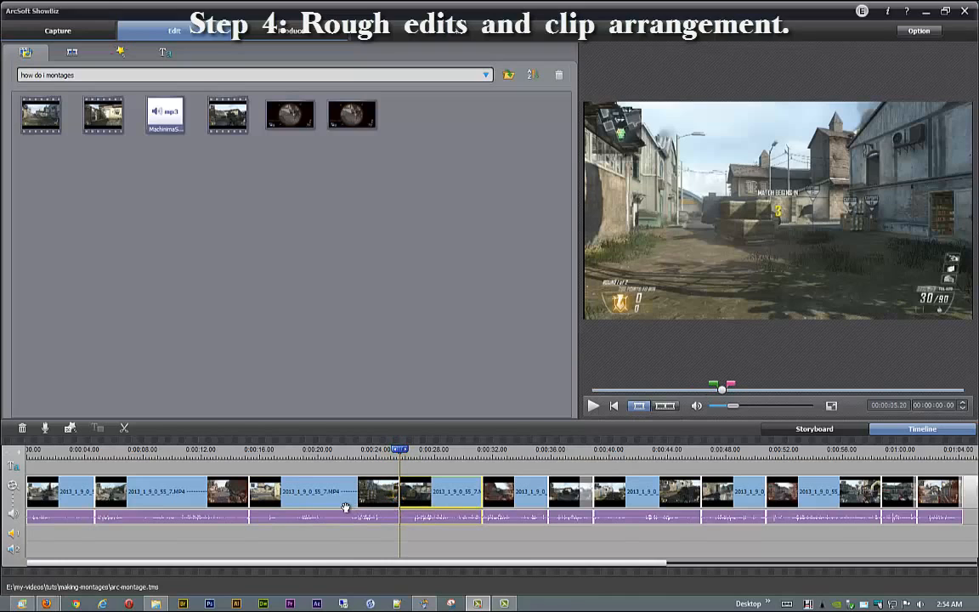
click(344, 499)
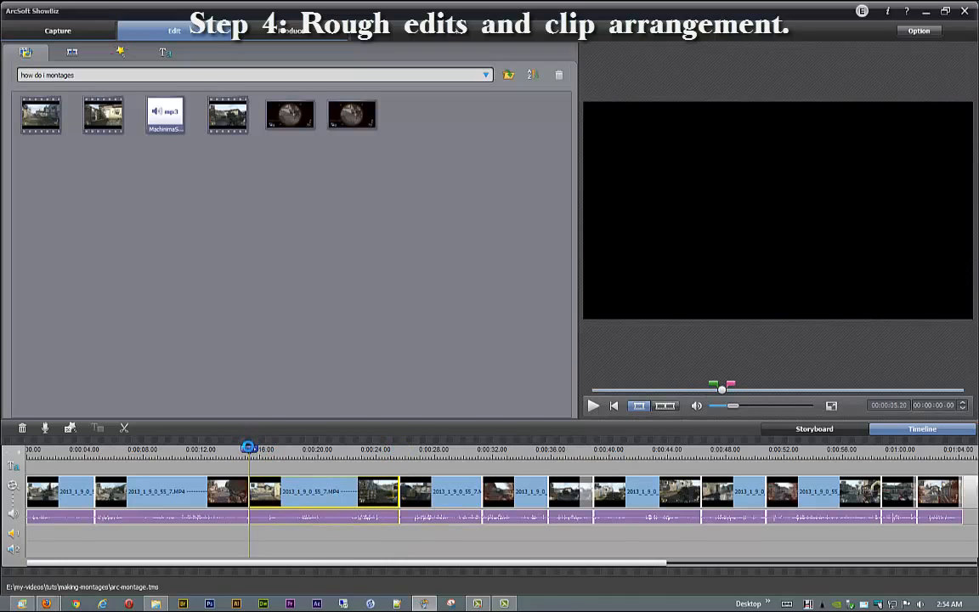
click(398, 452)
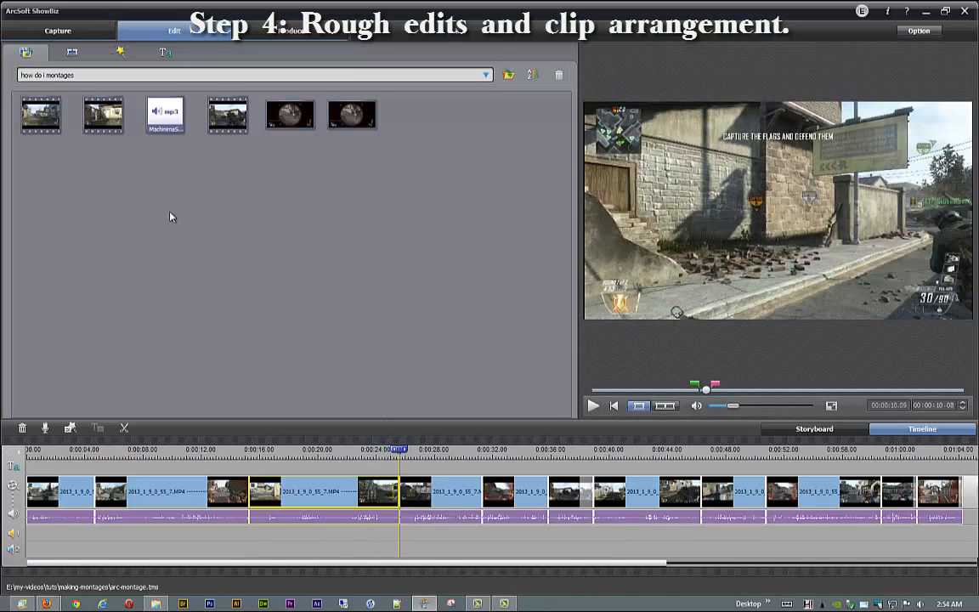
Add 2013_1_9_1_30_4.MP4 from the album to the timeline after the second clip and split it 12:17 into the clip.
drag(101, 111, 397, 489)
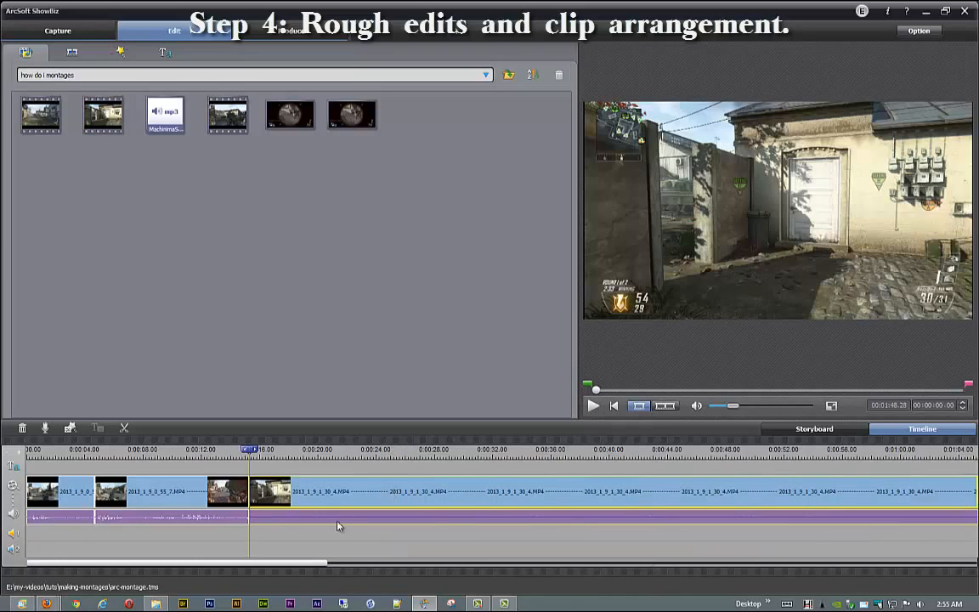
drag(296, 566, 318, 563)
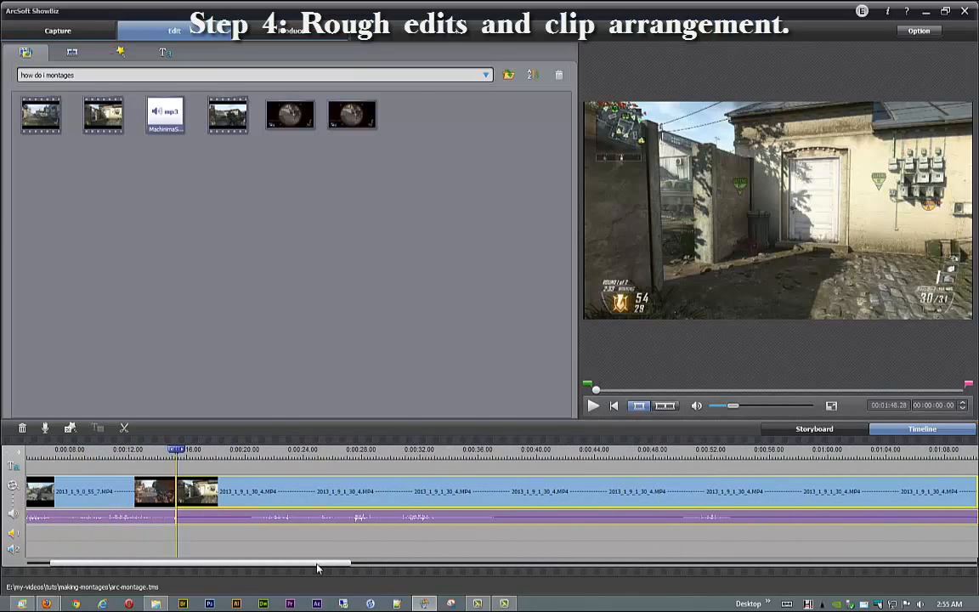
click(360, 495)
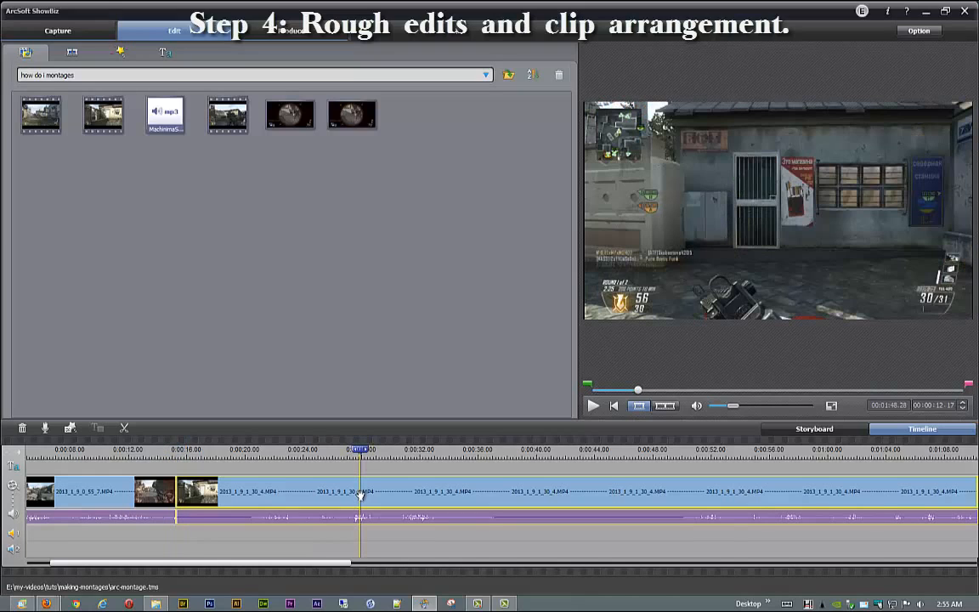
click(124, 427)
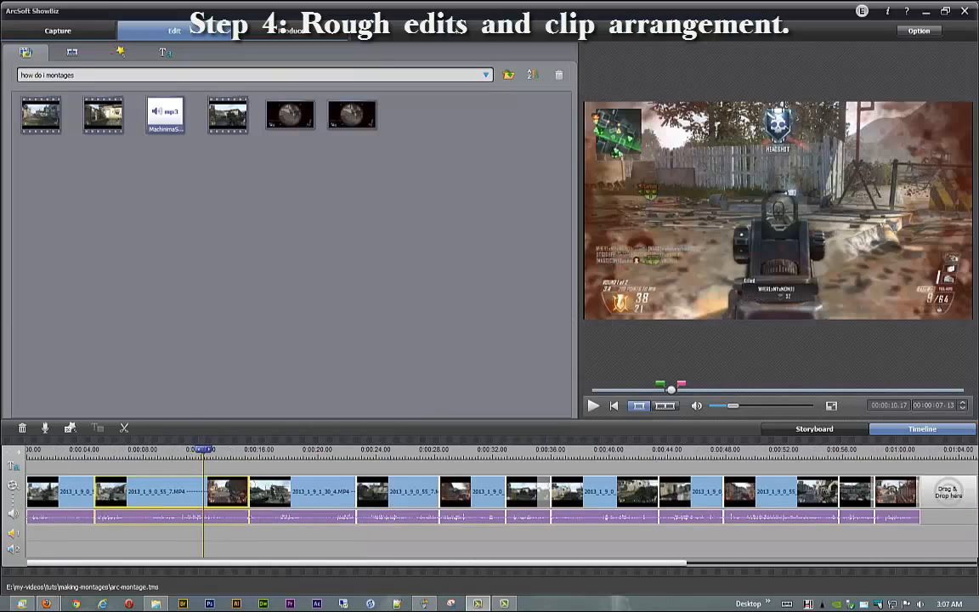
Play the whole montage across the cut from the second into the third clip, then return the playhead to just before that cut.
click(230, 535)
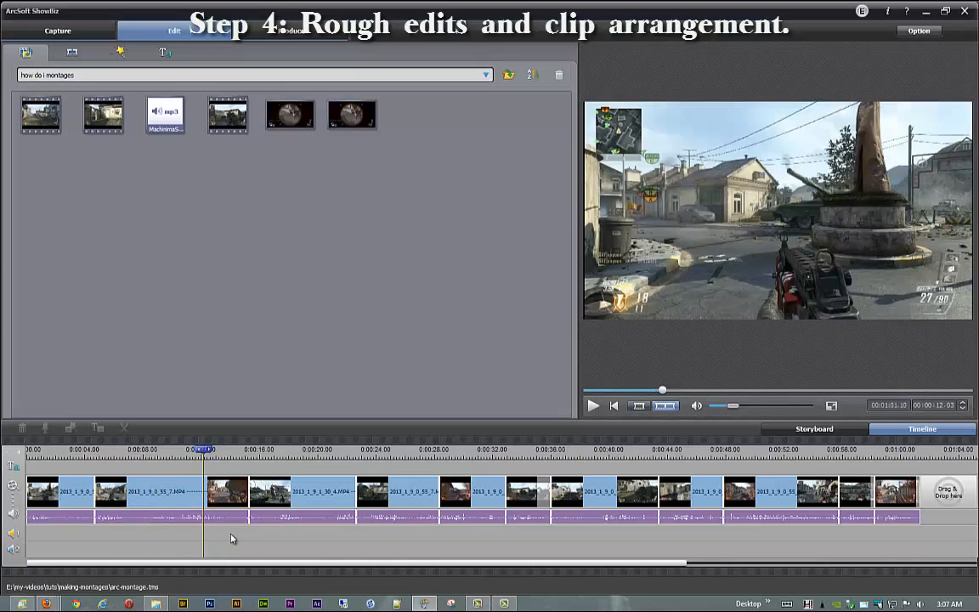
click(593, 406)
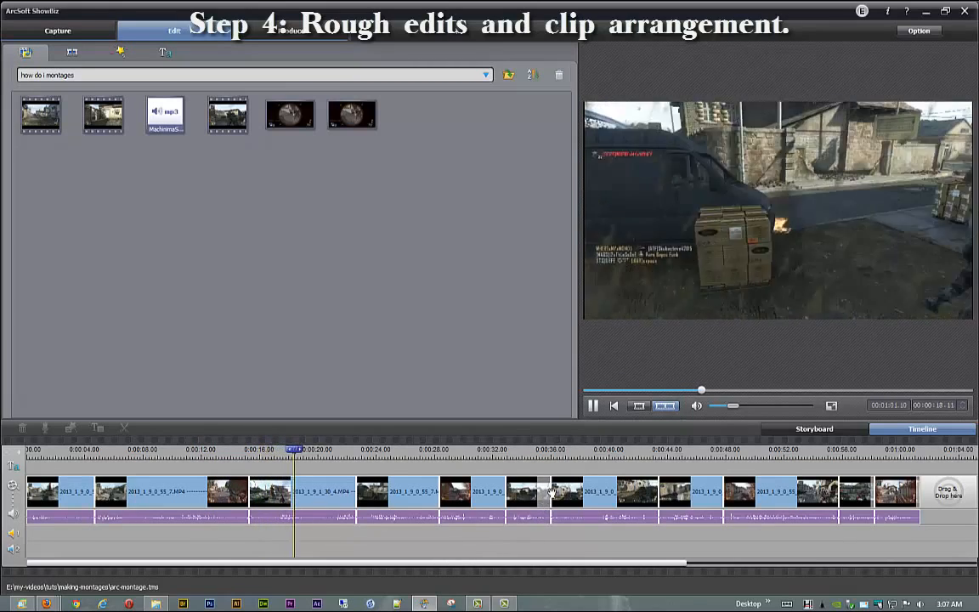
click(593, 406)
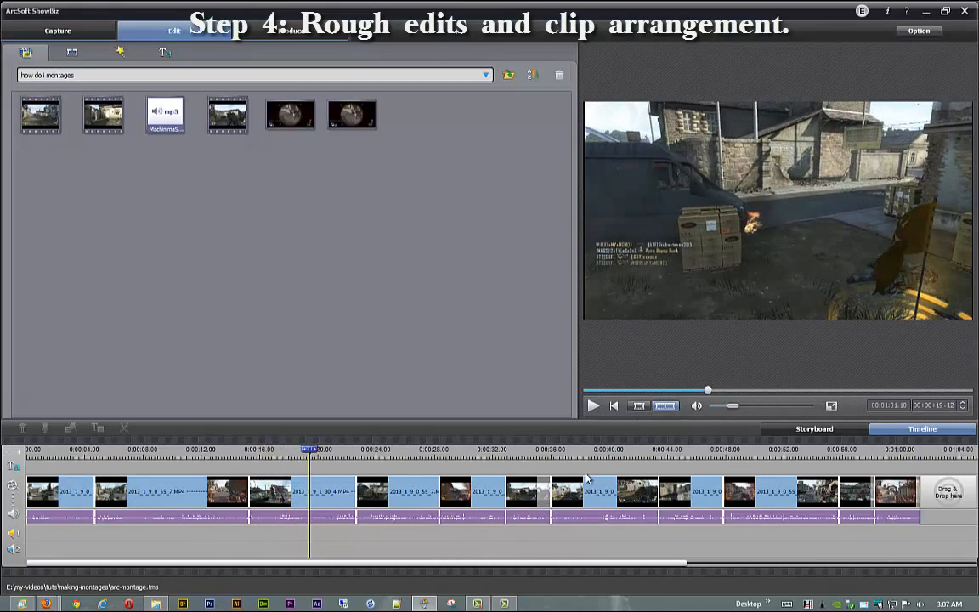
click(263, 483)
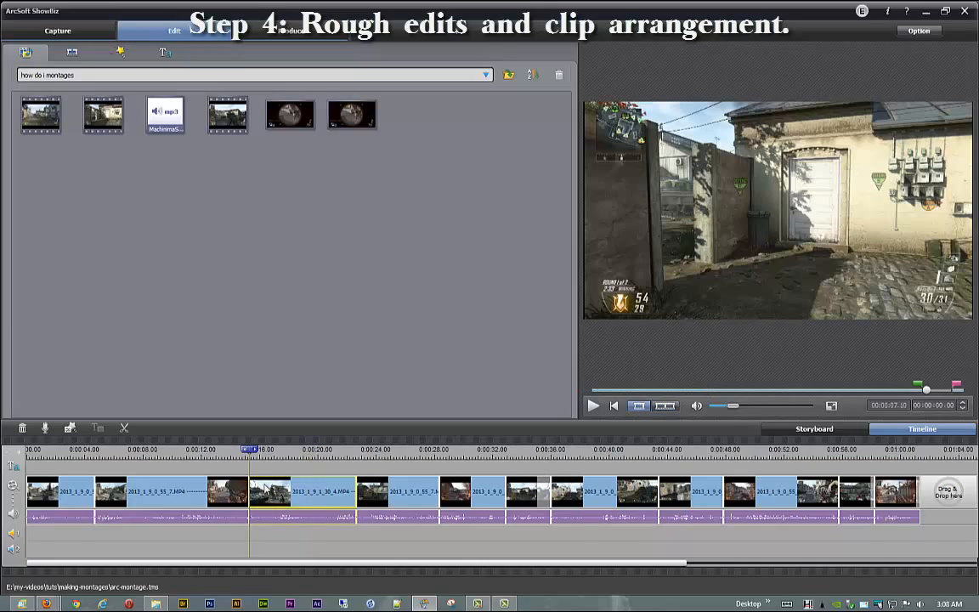
drag(252, 450, 217, 453)
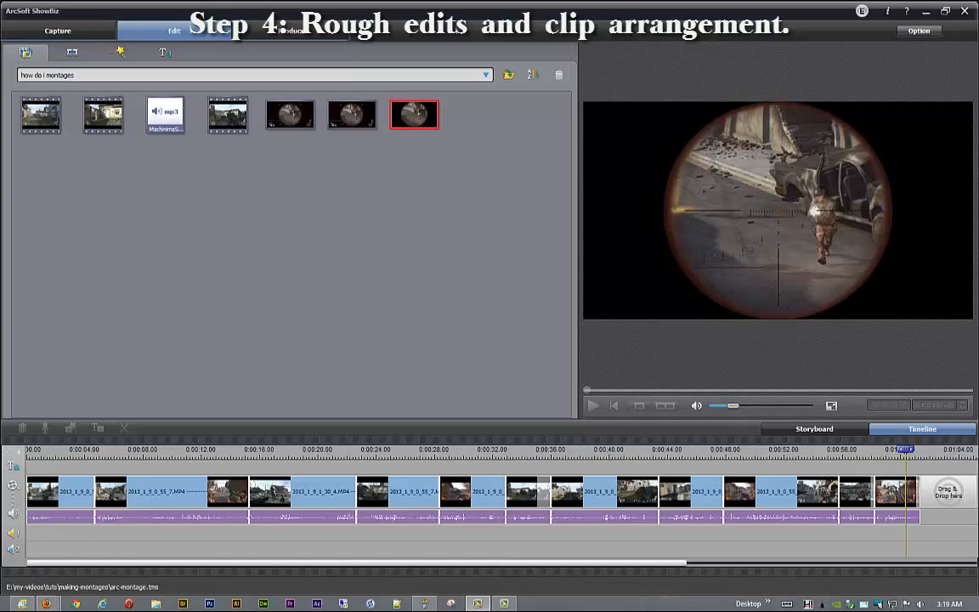
Switch to the Pixlr editor in Firefox, maximize it, and arrange the Navigator, Layers and History panels beside an enlarged image window.
drag(0, 340, 354, 92)
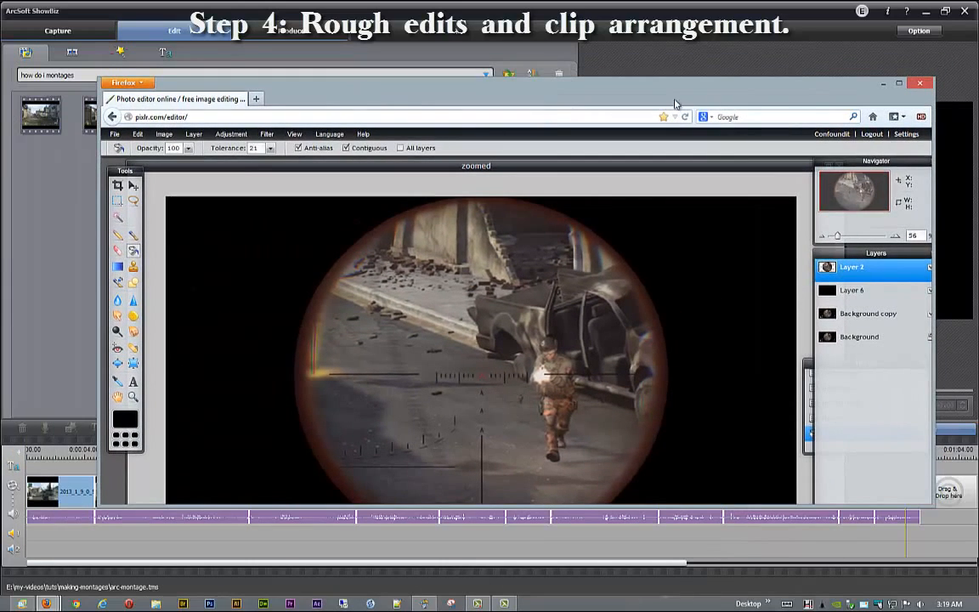
double_click(810, 82)
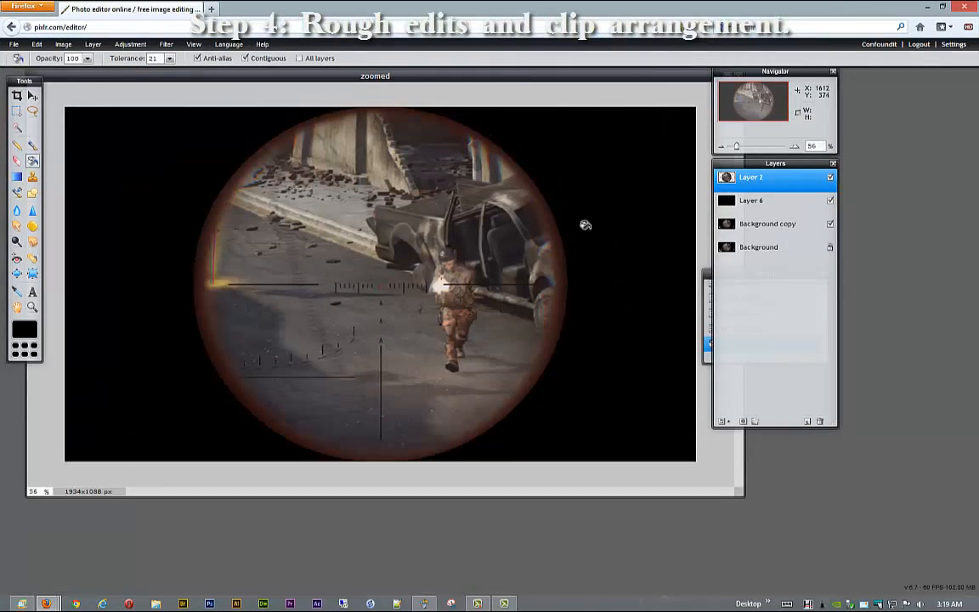
drag(780, 70, 915, 80)
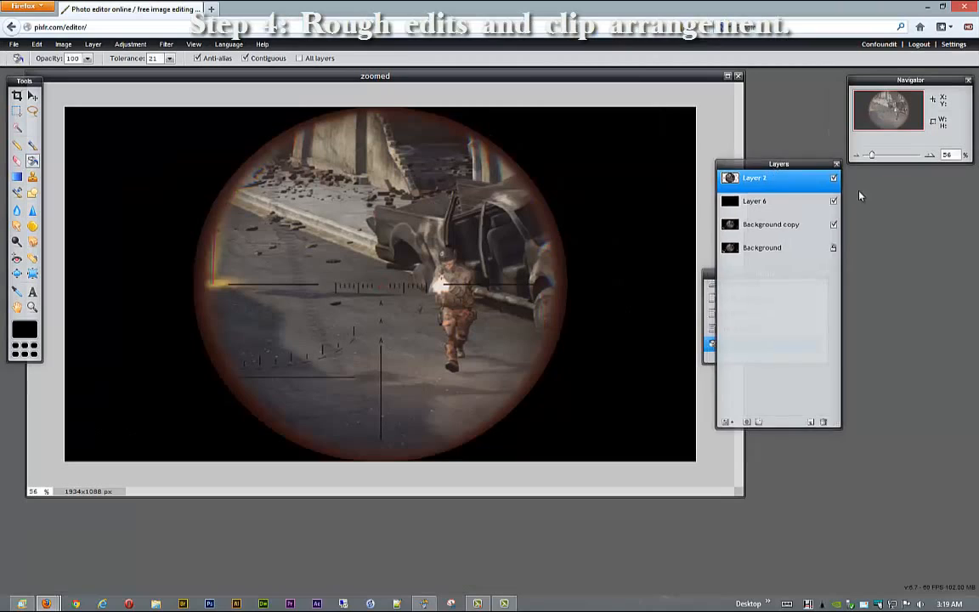
drag(799, 164, 935, 205)
drag(784, 274, 937, 490)
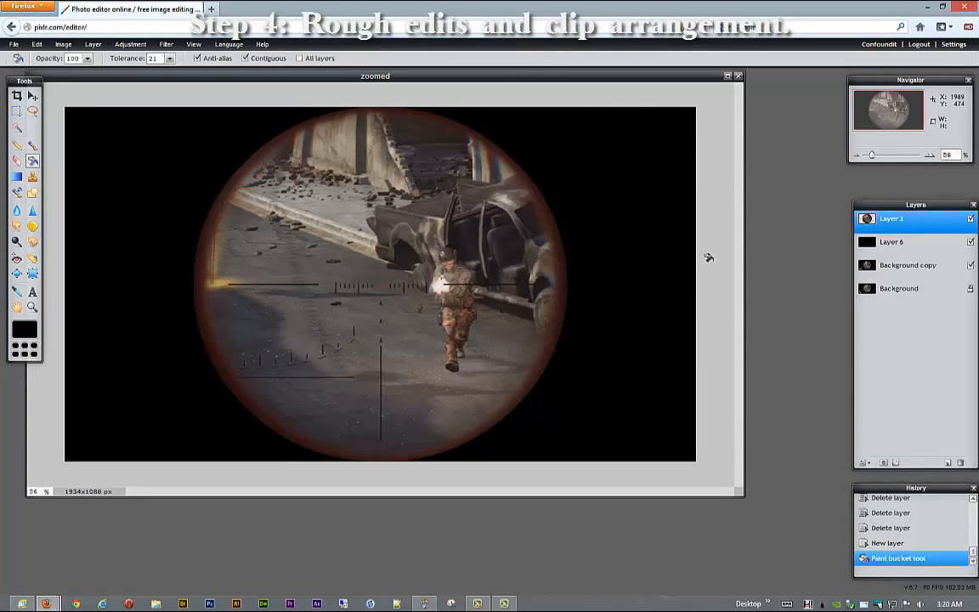
drag(740, 492, 840, 568)
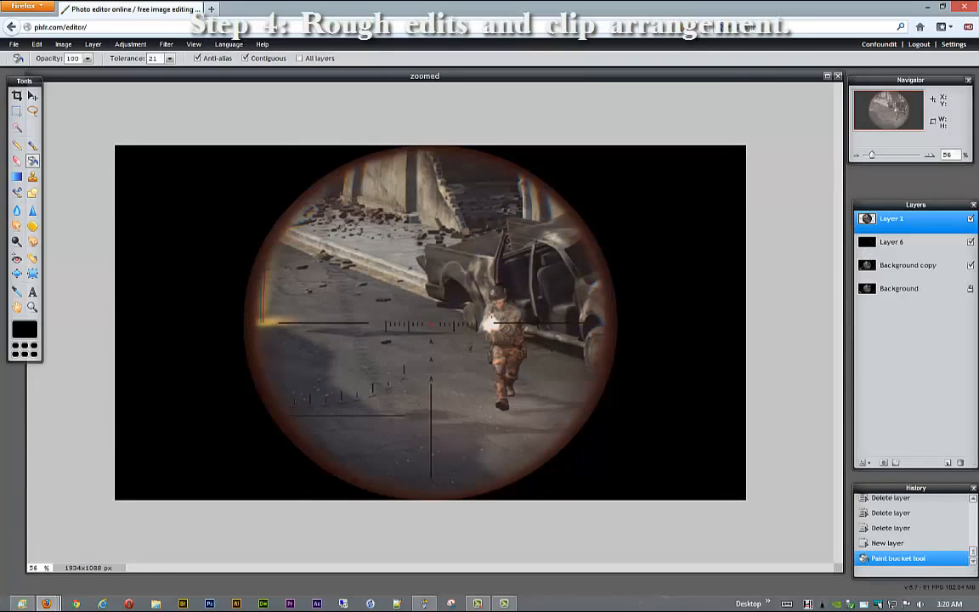
Hide Layer 2 and the black Layer 6 to expose the original scope snapshot, and activate the Marquee tool.
click(969, 219)
click(884, 242)
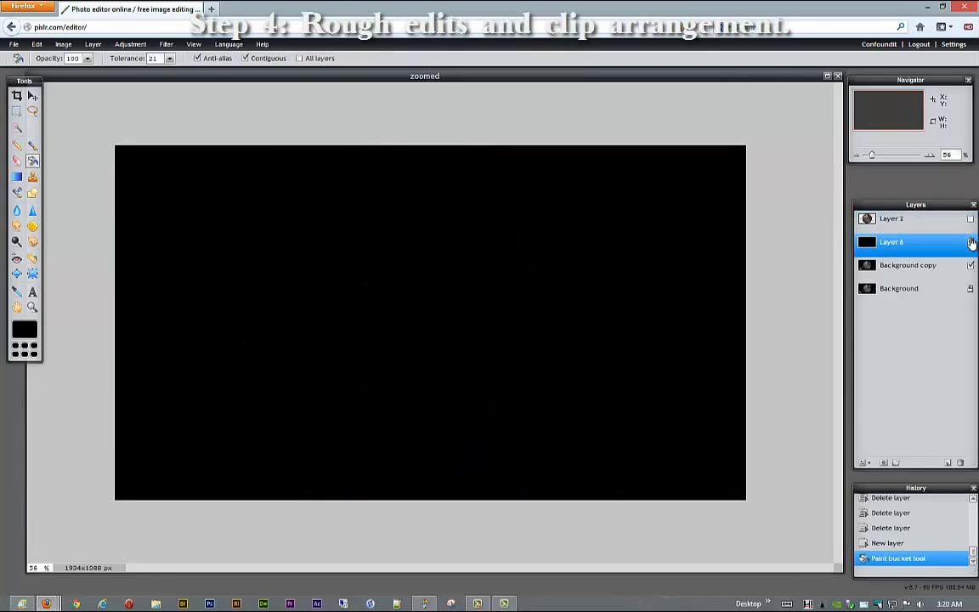
click(970, 242)
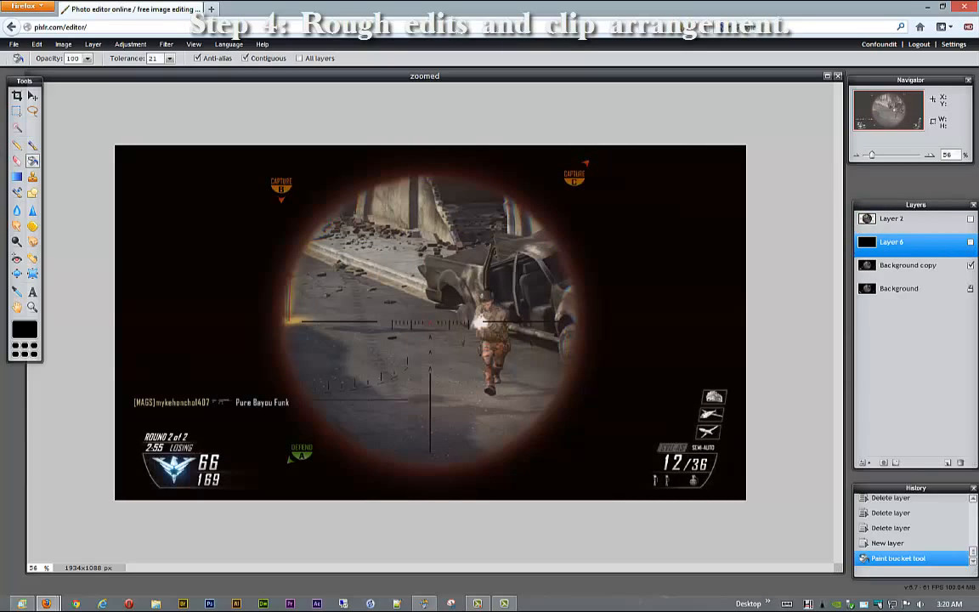
click(16, 111)
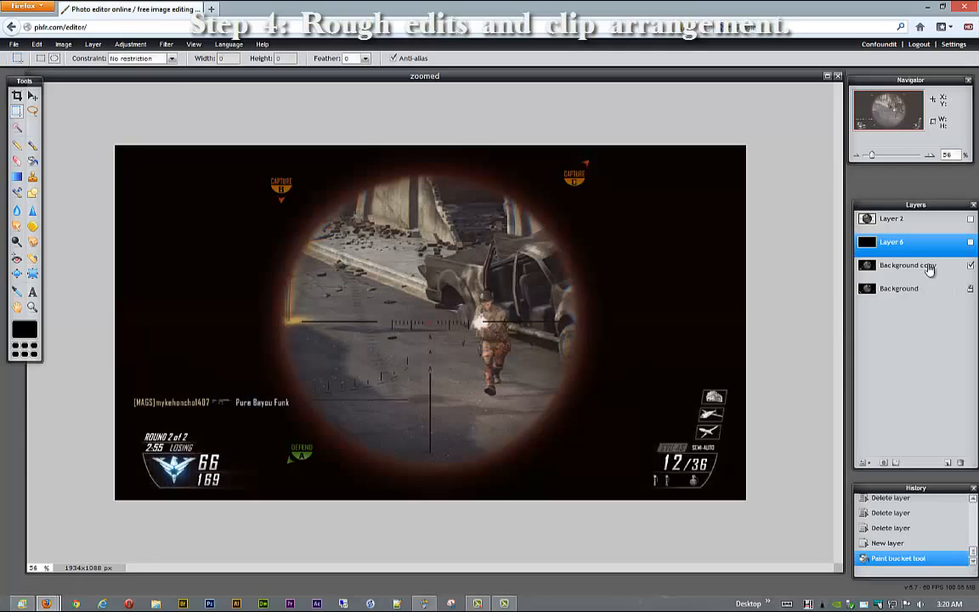
Toggle Layer 2's visibility repeatedly to compare the enlarged scope with the original snapshot, leaving the layer shown.
click(971, 219)
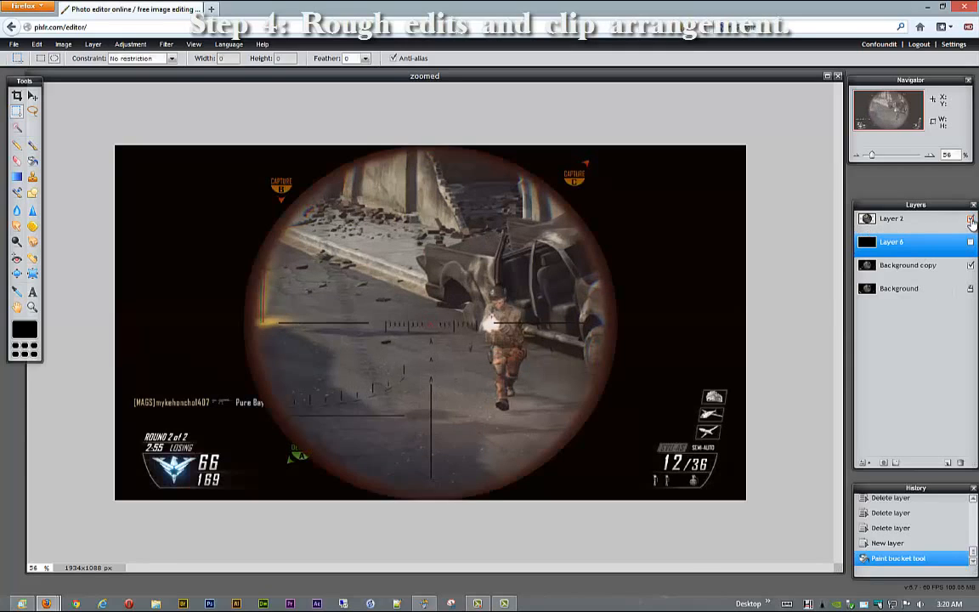
click(970, 220)
click(971, 219)
click(970, 219)
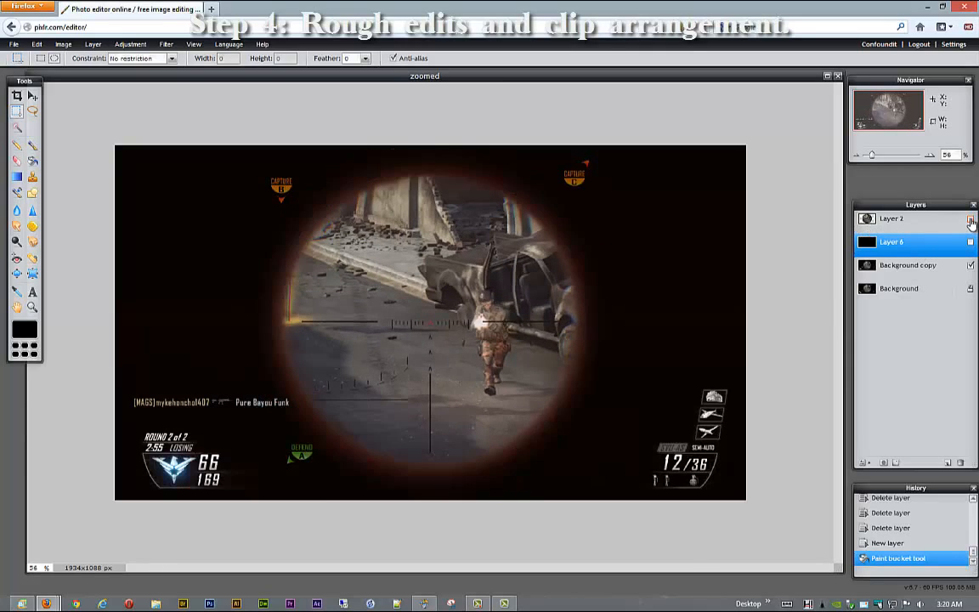
click(971, 219)
click(970, 220)
click(970, 219)
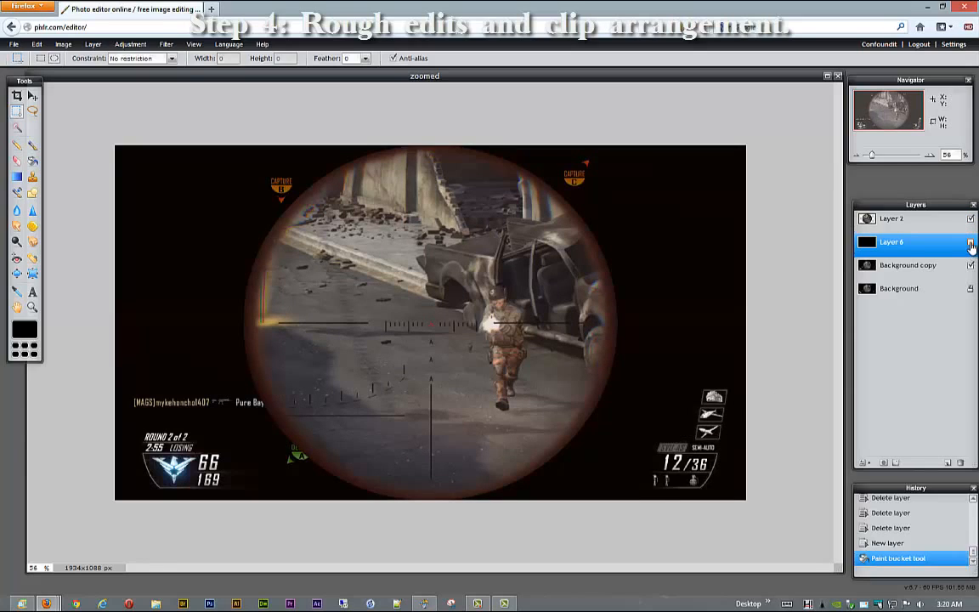
Show the black Layer 6 briefly beneath the enlarged scope, hide it again and select Layer 2.
click(970, 243)
click(970, 244)
click(876, 220)
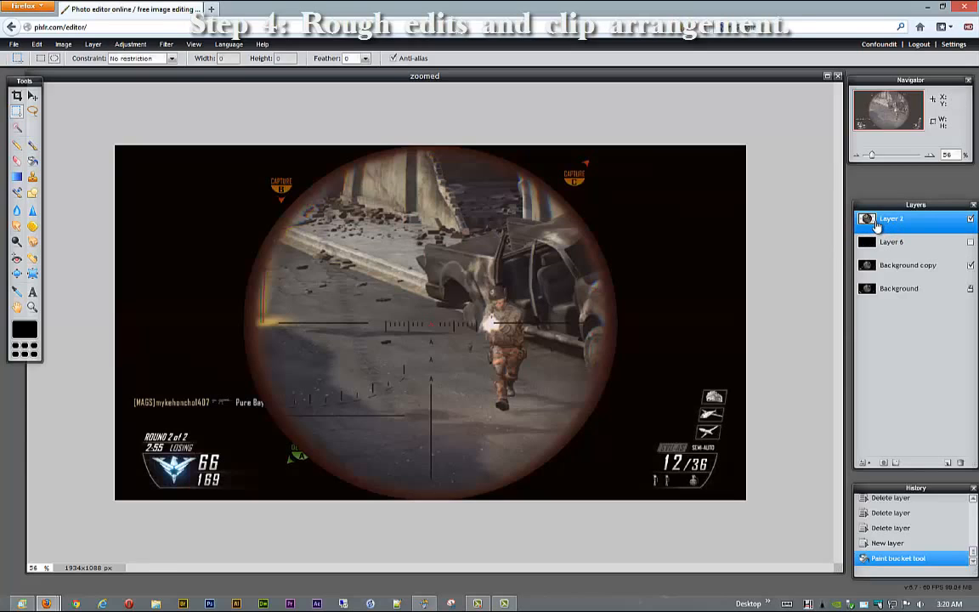
Try the Night Vision filter on the enlarged scope in Layer 2 with gain 75 and noise 30.
click(166, 44)
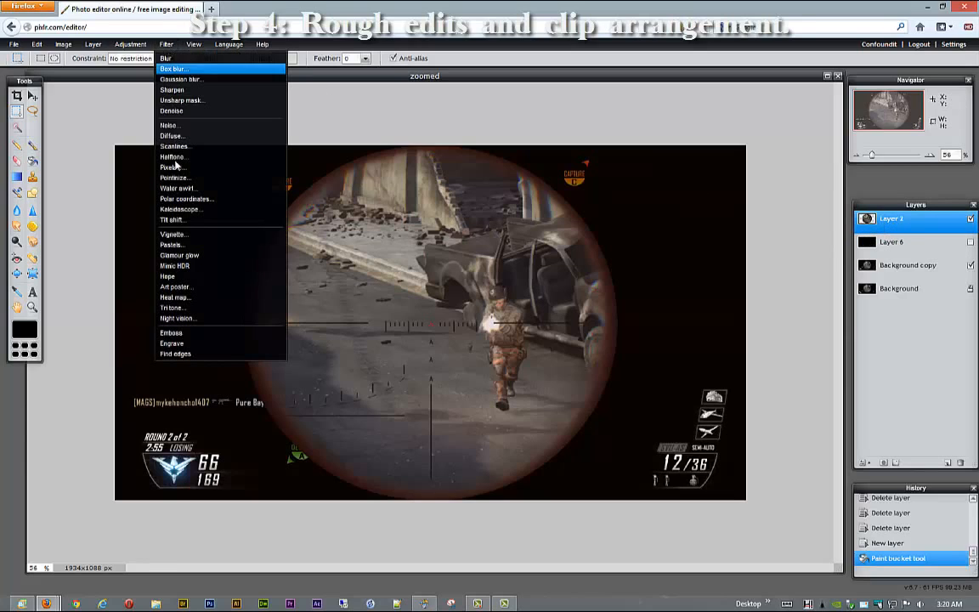
click(181, 318)
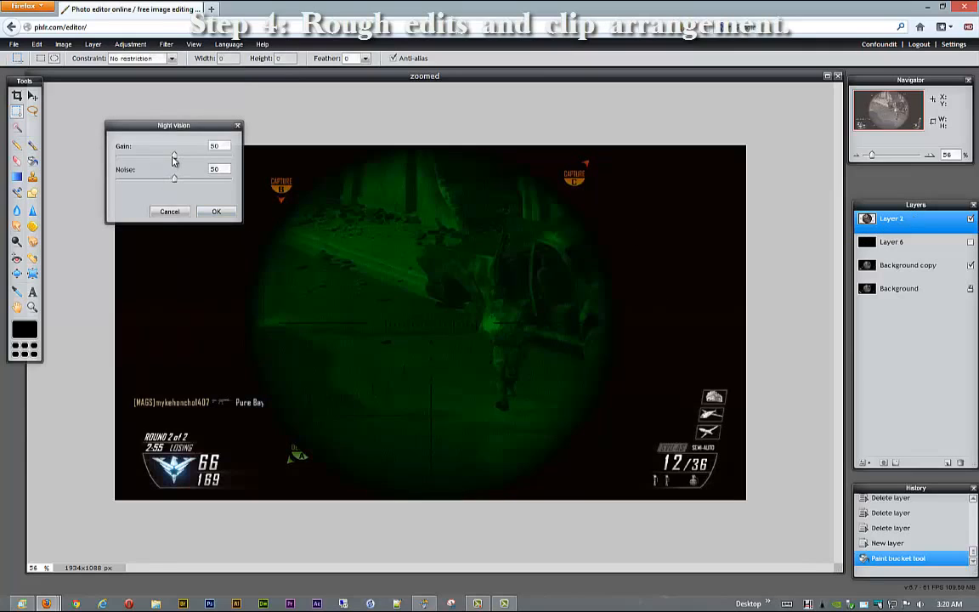
drag(174, 160, 204, 163)
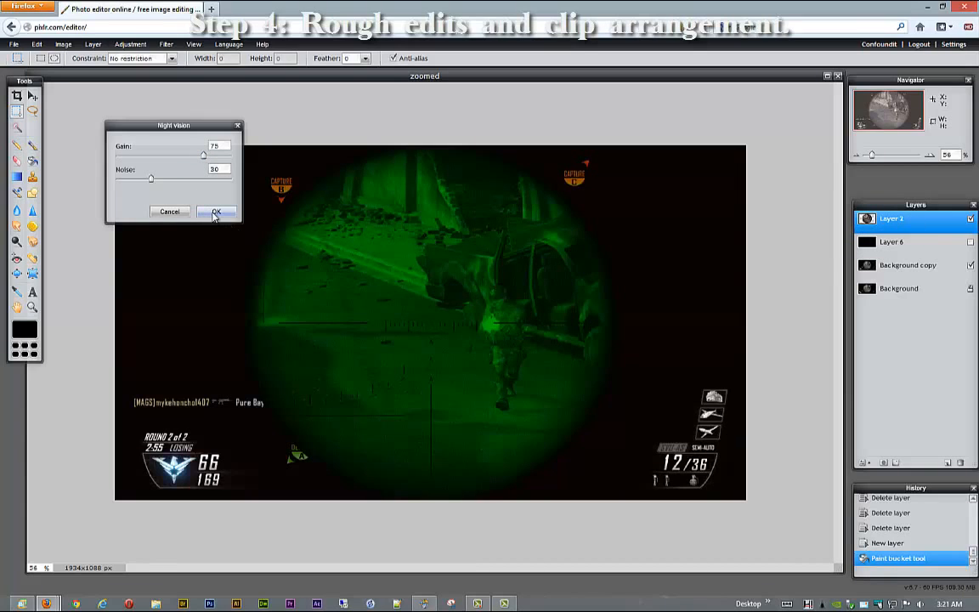
click(170, 210)
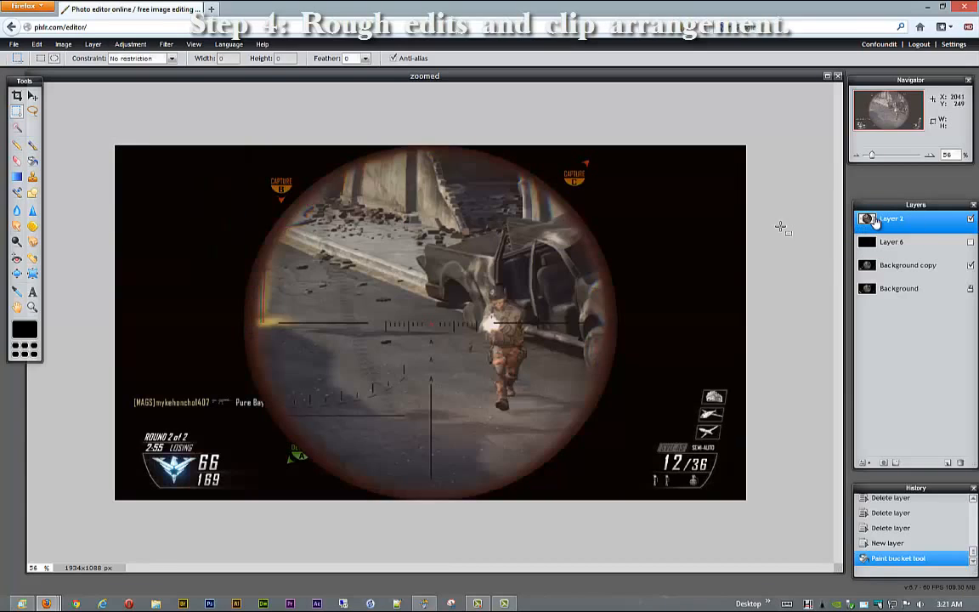
click(169, 47)
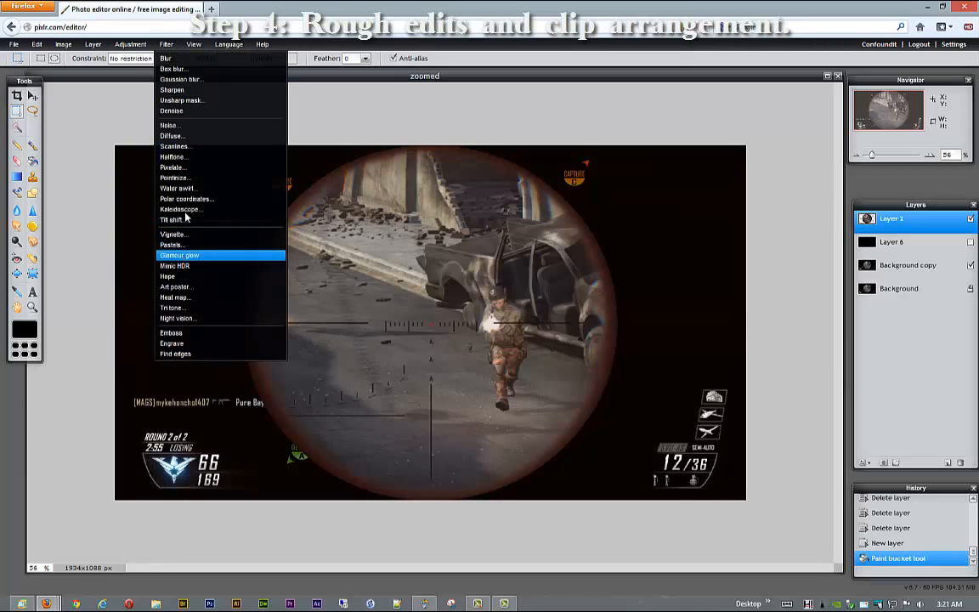
click(455, 88)
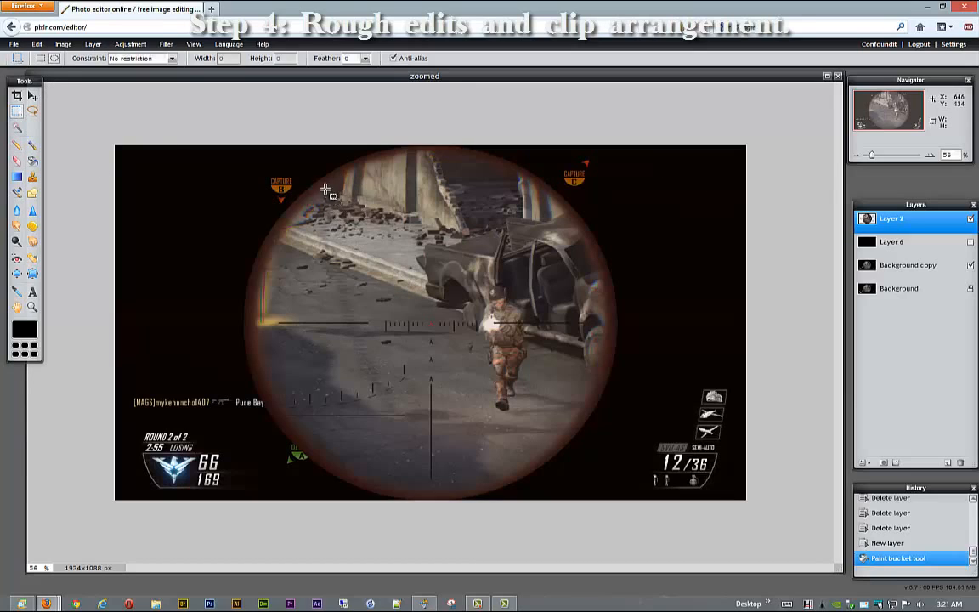
Try several elliptical marquee selections around the enlarged scope, and clear the selection.
drag(322, 186, 632, 533)
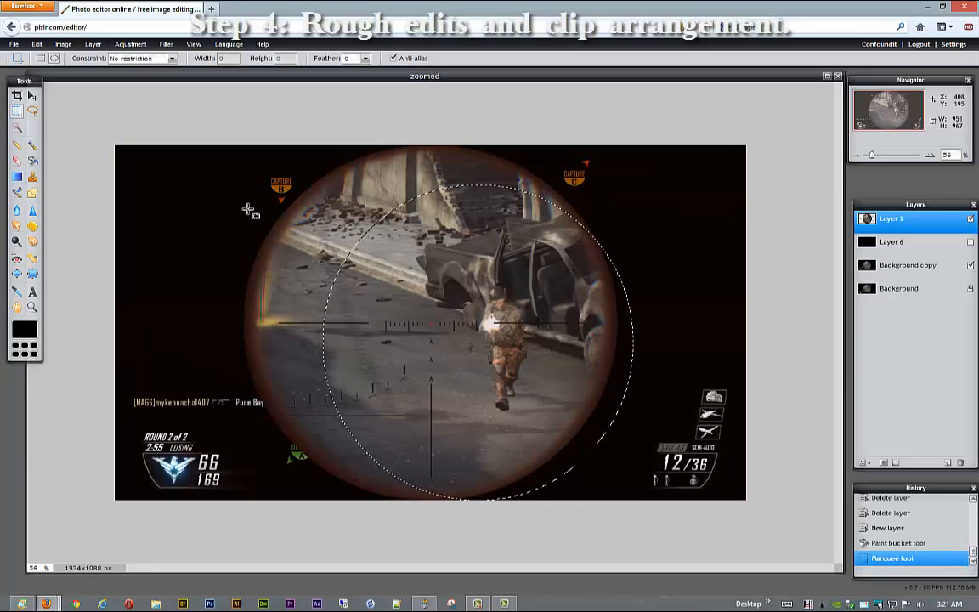
drag(246, 202, 640, 456)
drag(294, 189, 548, 474)
drag(302, 176, 590, 404)
click(127, 149)
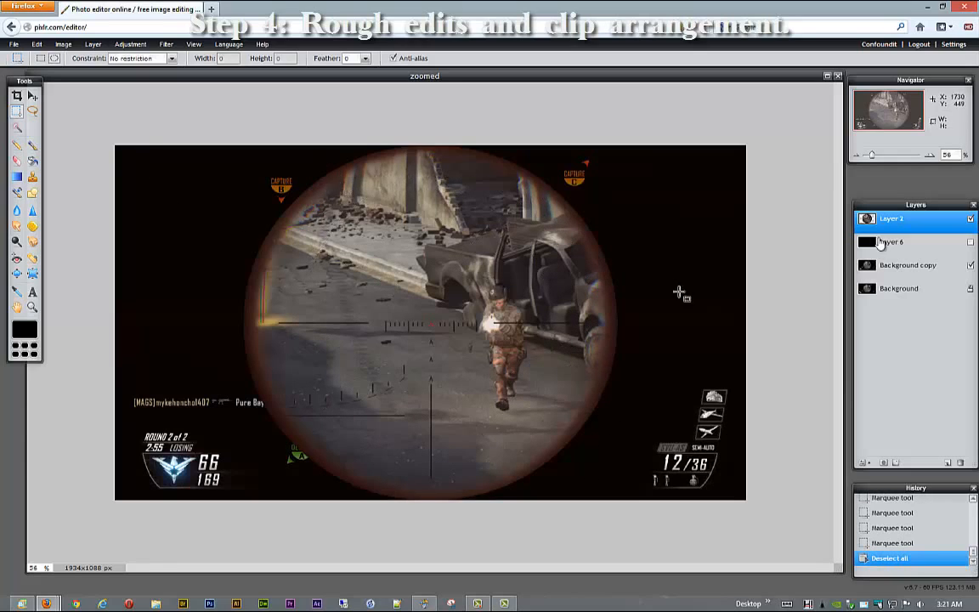
Hide Layer 2 and outline the original scope circle with an elliptical marquee, clearing the selection again.
click(971, 218)
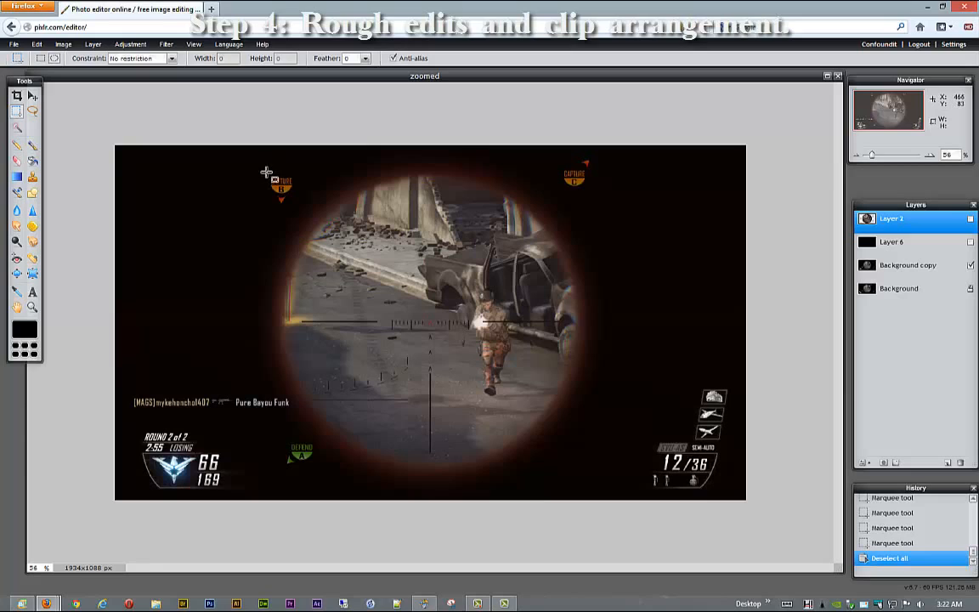
drag(269, 172, 590, 477)
click(154, 109)
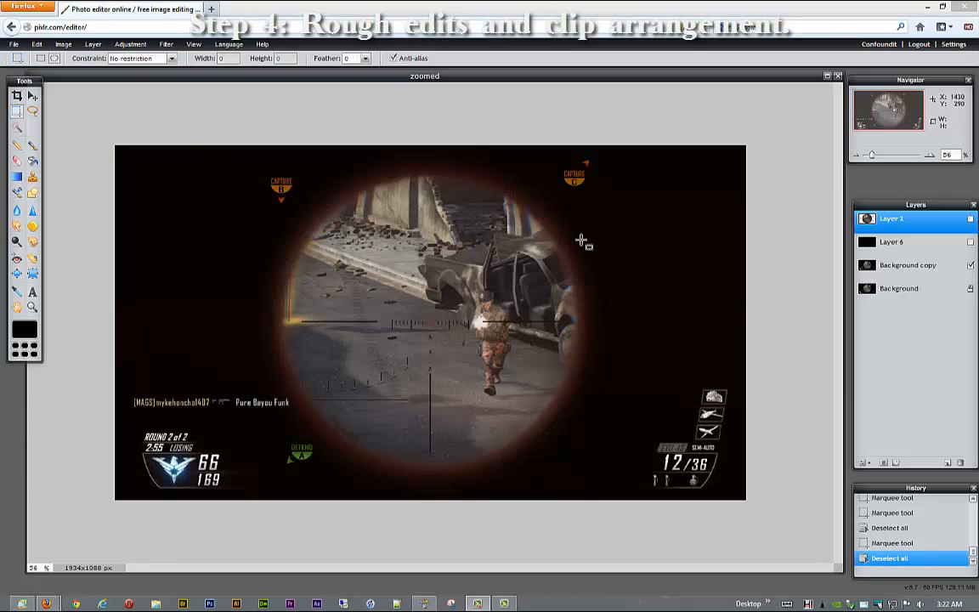
Show Layer 6 and Layer 2 over the original snapshot, and switch to ArcSoft ShowBiz.
click(971, 242)
click(970, 219)
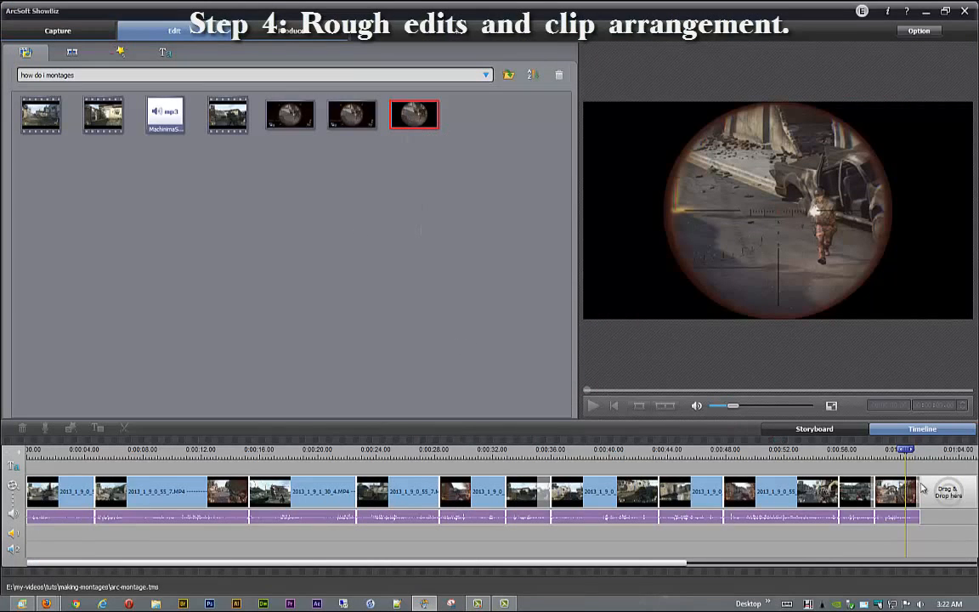
Play back the last two gameplay clips on the timeline to review the montage's ending.
click(888, 492)
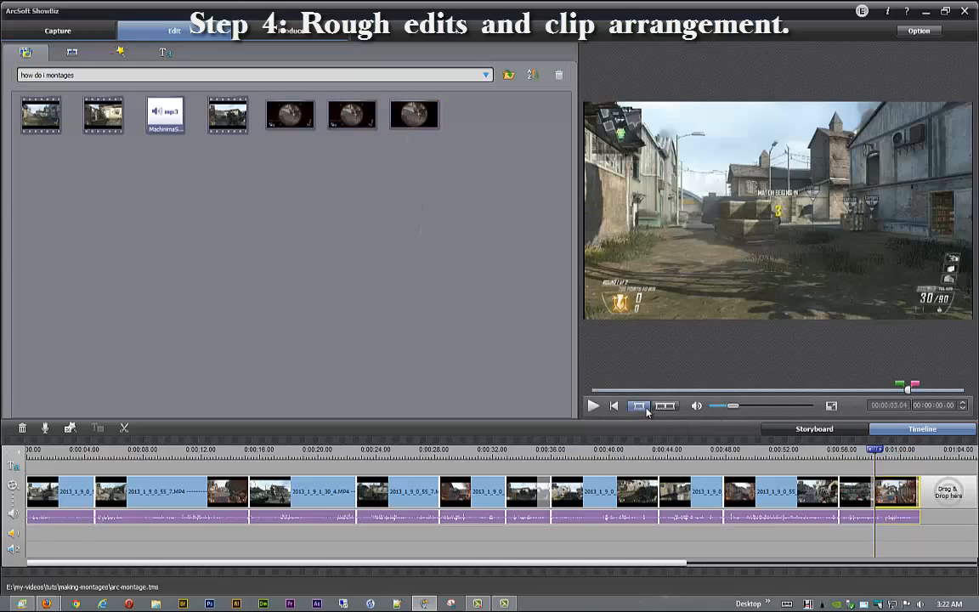
click(594, 407)
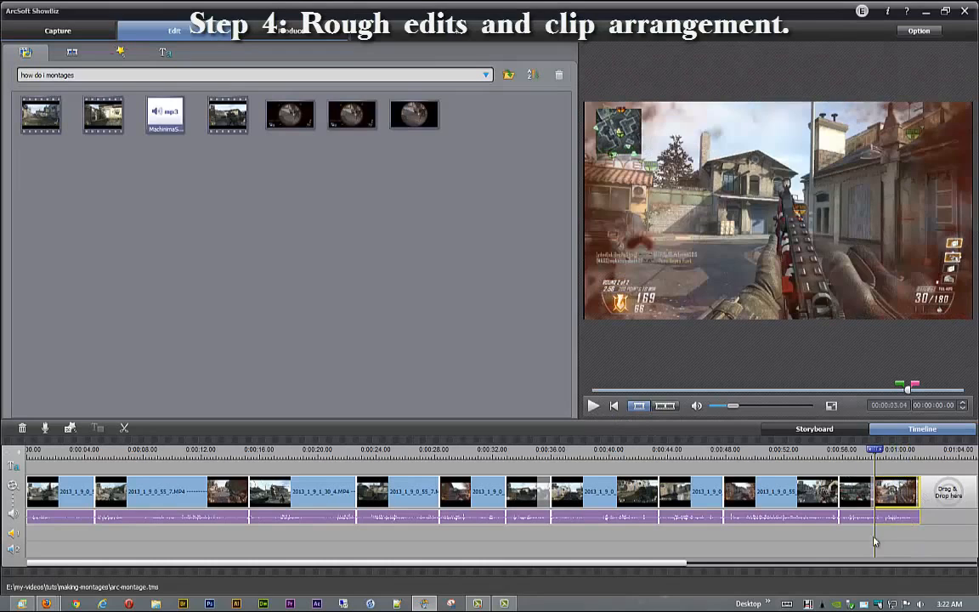
drag(656, 570, 721, 567)
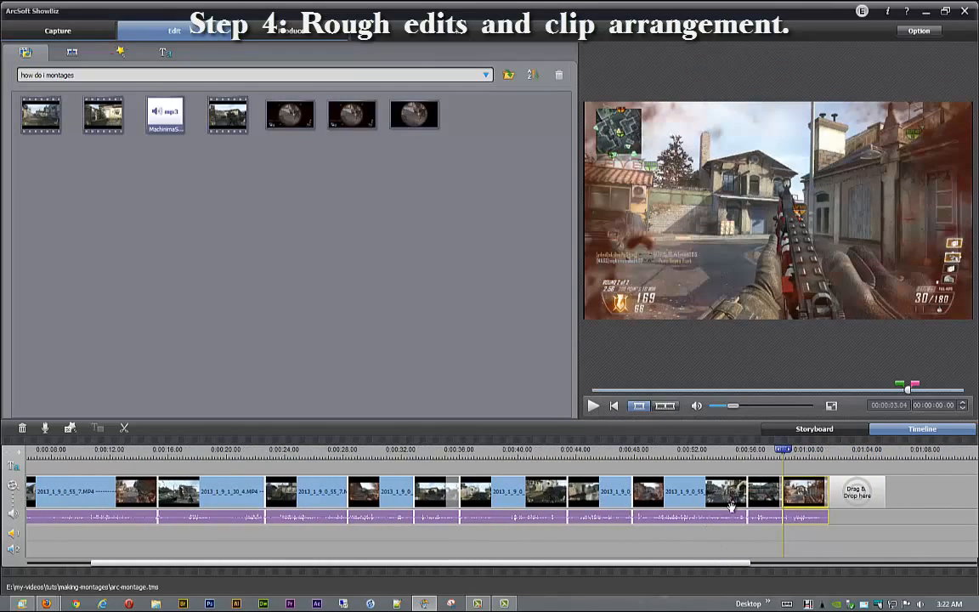
click(759, 487)
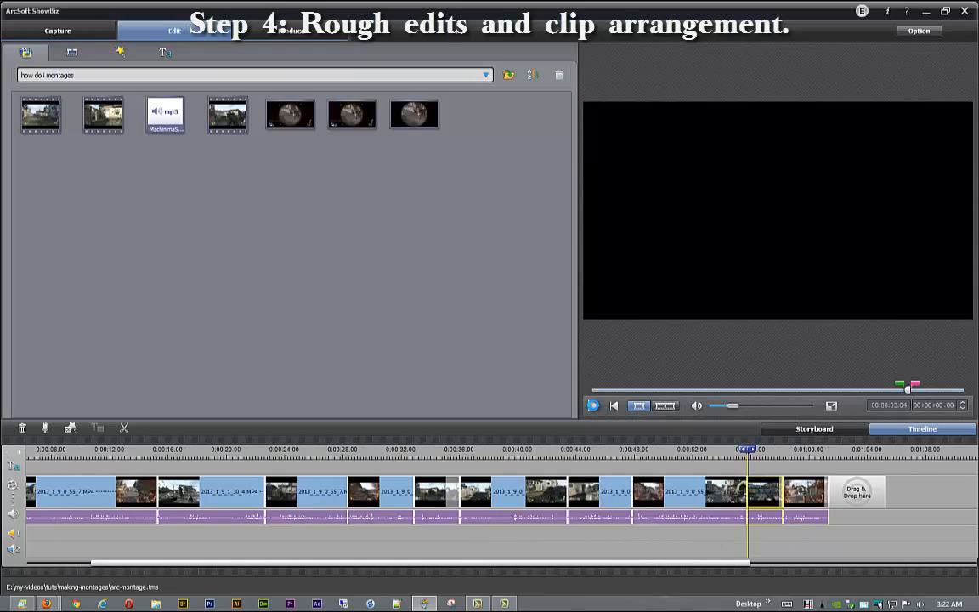
click(593, 406)
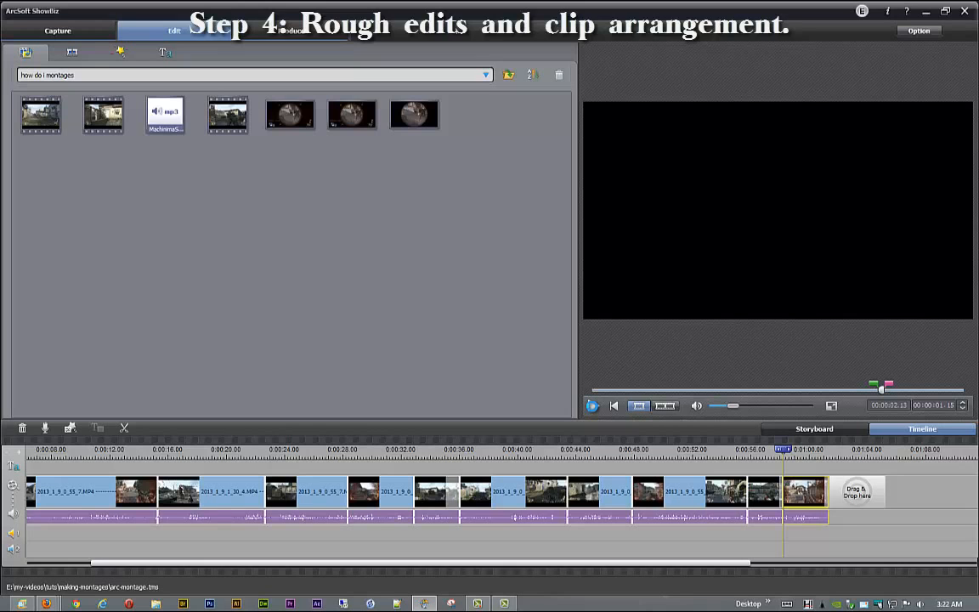
click(593, 407)
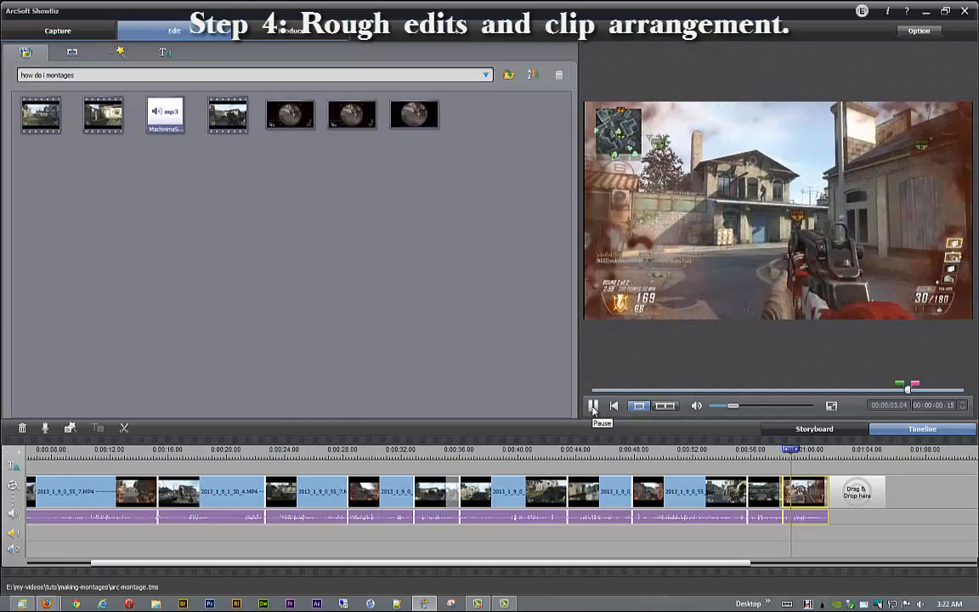
click(593, 407)
Place the edited sniper-scope still directly after the final gameplay clip on the video track.
drag(414, 123, 830, 490)
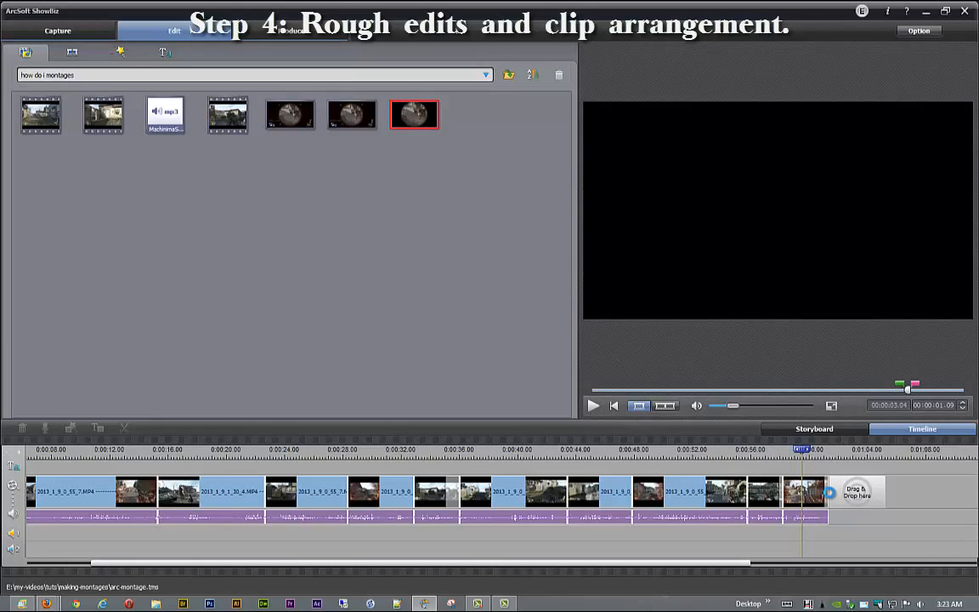
drag(831, 497, 833, 493)
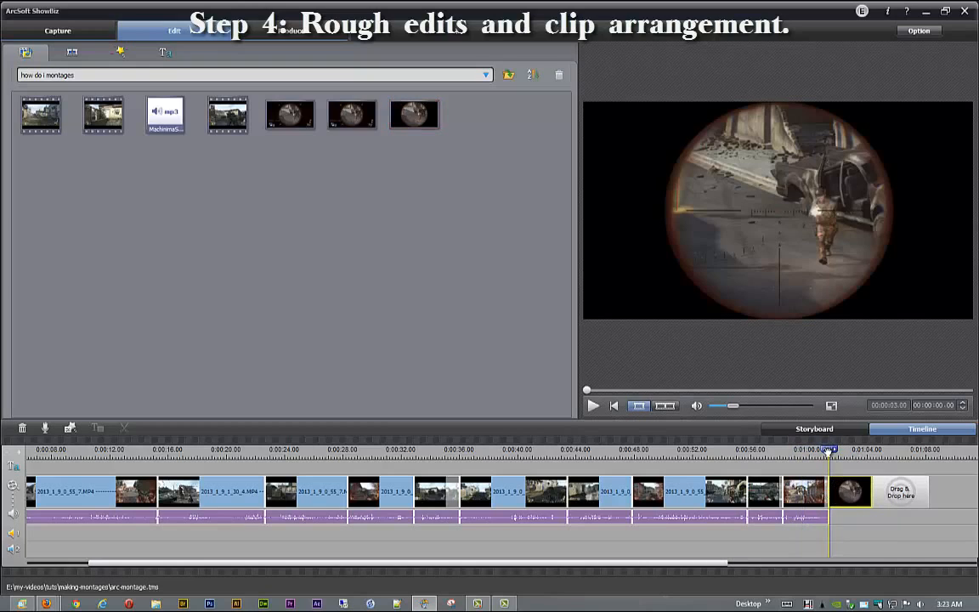
Move the playhead back before the scope still and play the two gameplay clips leading into it.
drag(828, 450, 783, 451)
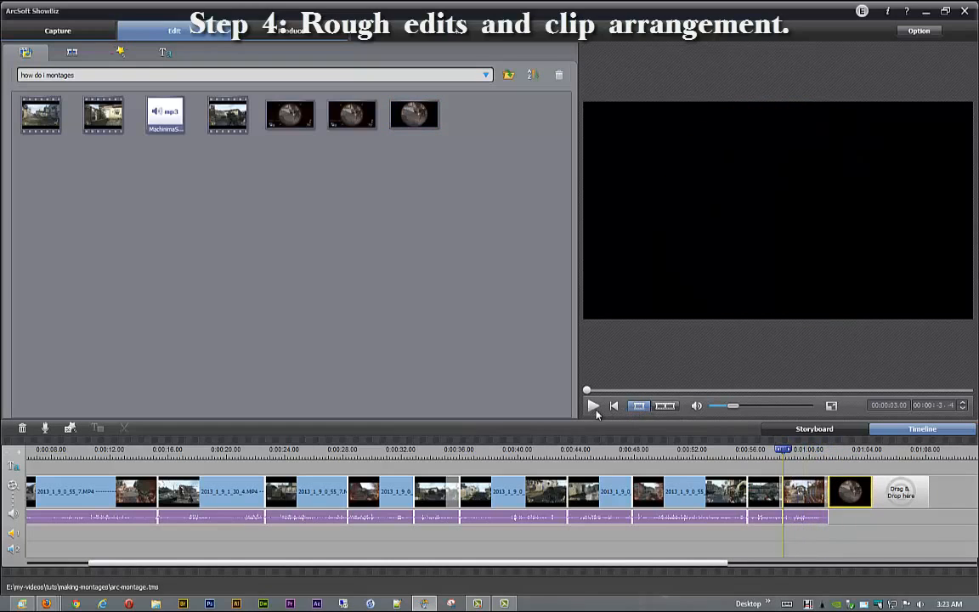
click(593, 406)
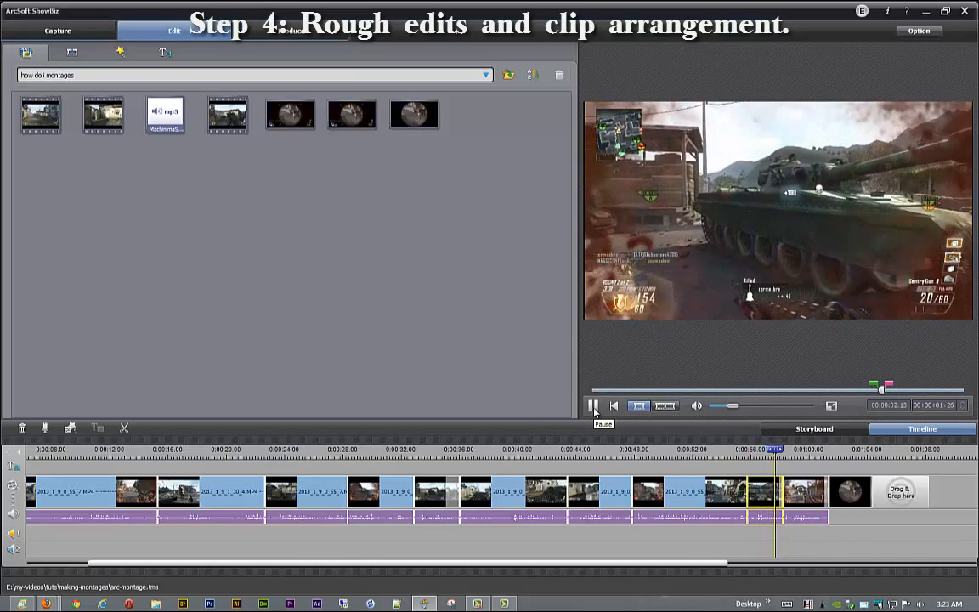
click(803, 487)
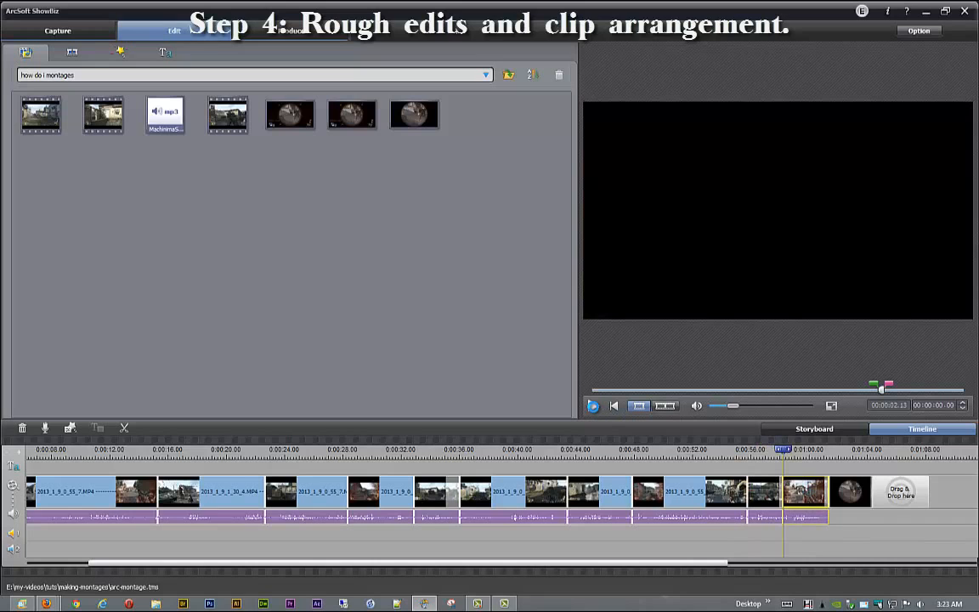
click(593, 406)
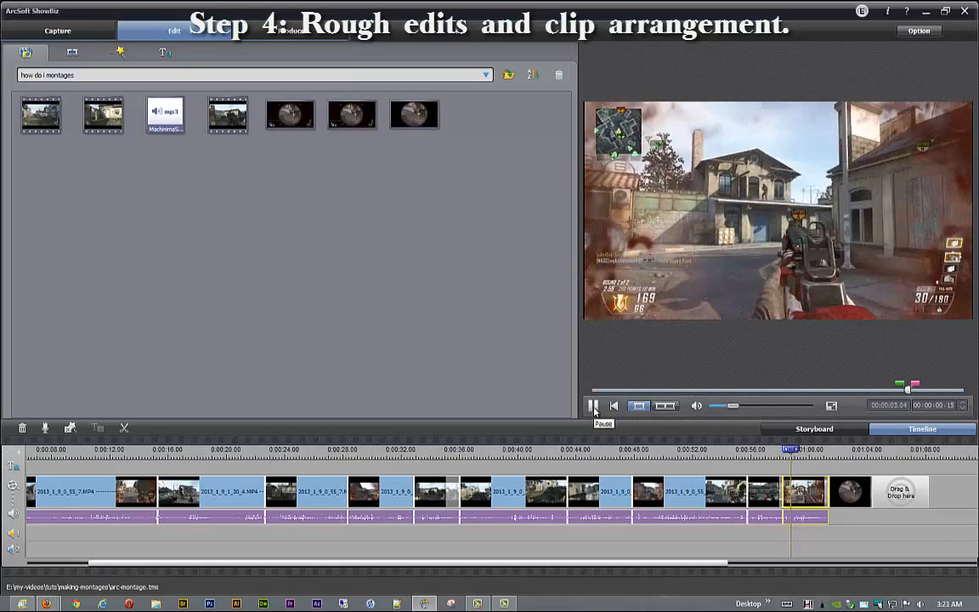
click(593, 406)
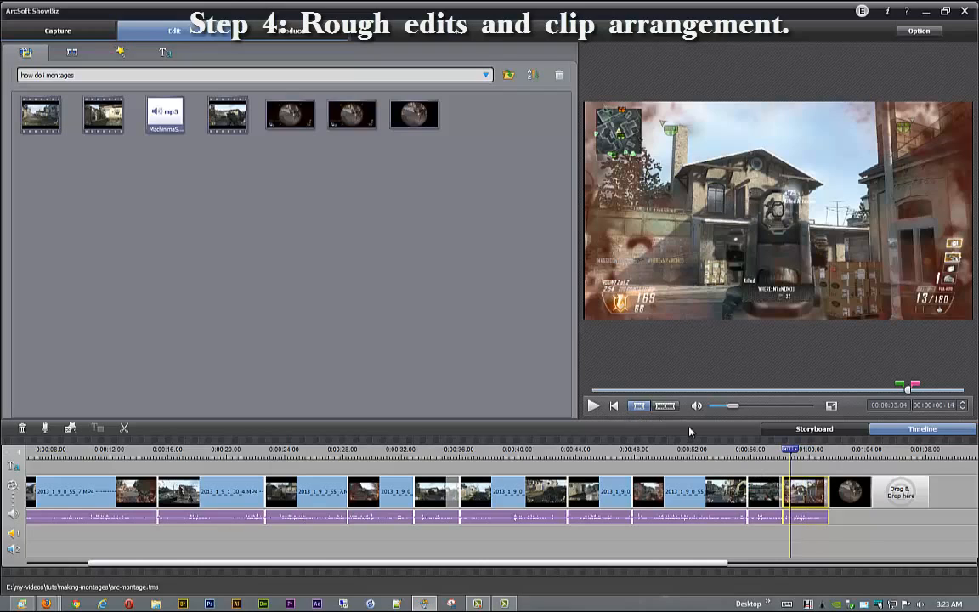
Rewind the final gameplay clip and preview the montage in whole-movie playback.
click(613, 406)
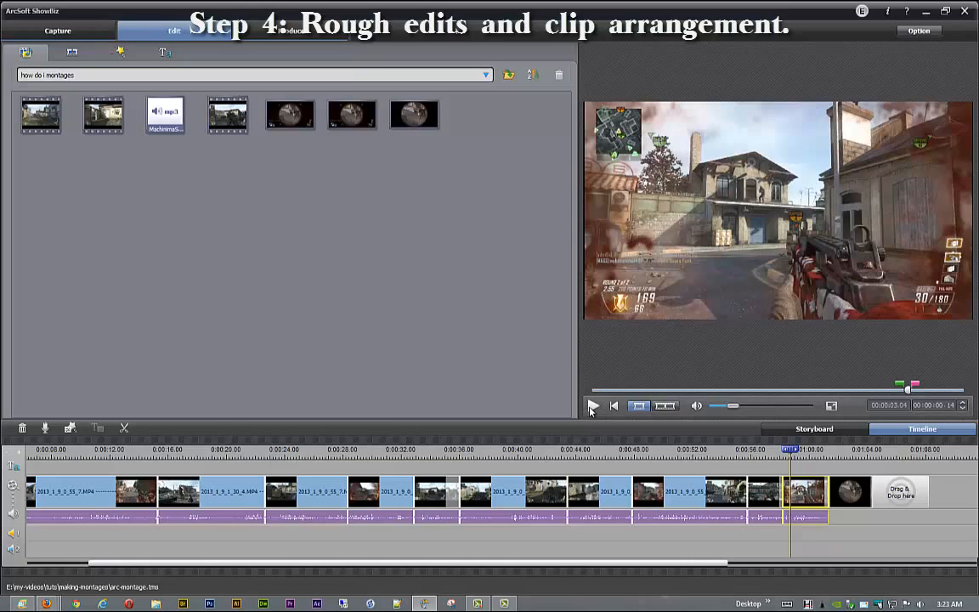
click(592, 407)
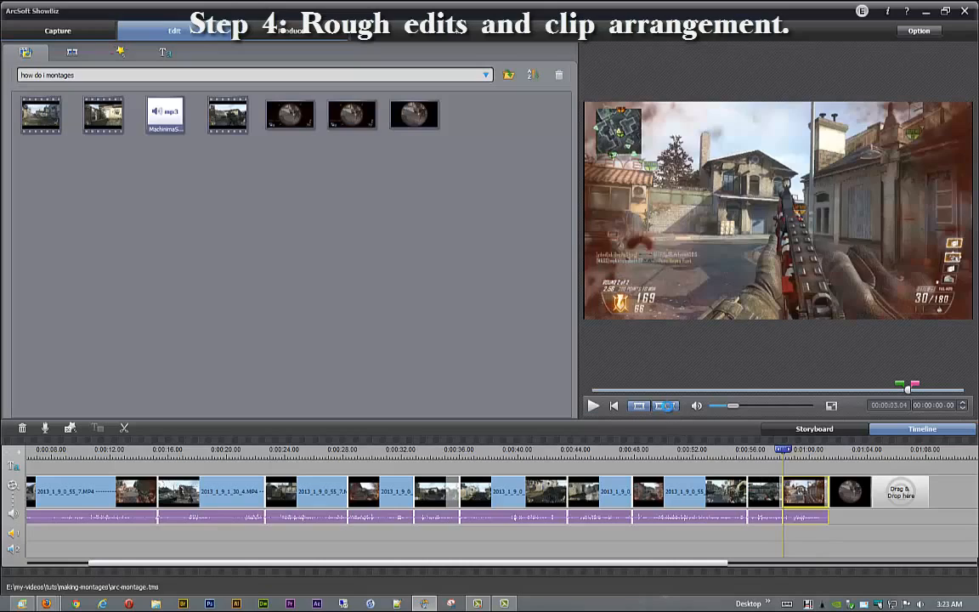
click(596, 406)
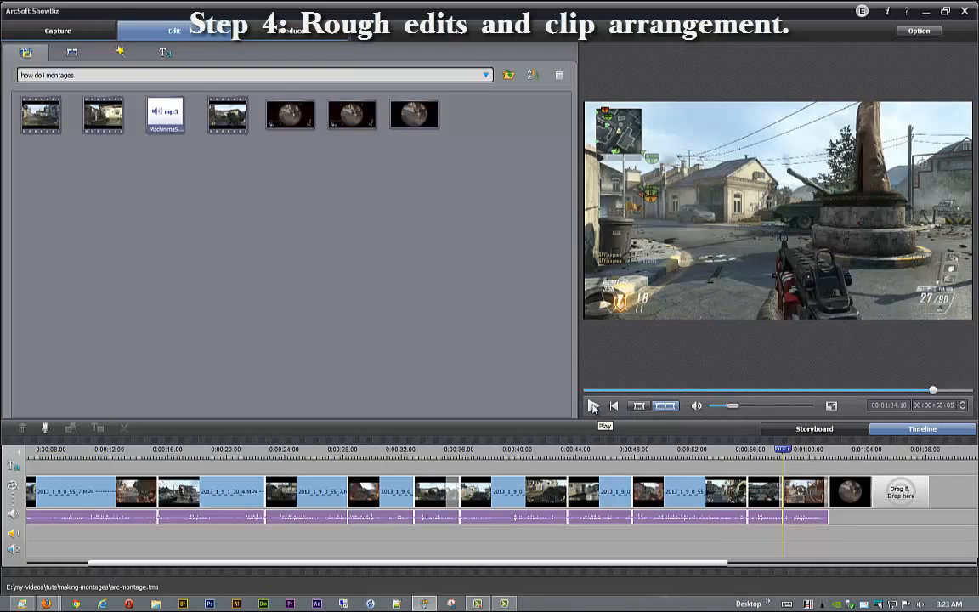
click(593, 407)
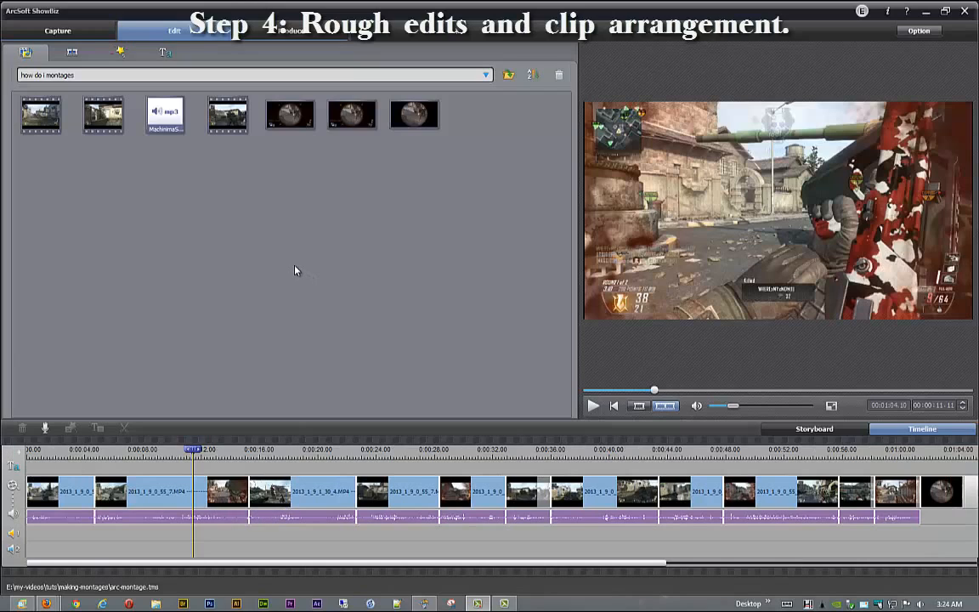
Add the MachinimaSound Setting Sail MP3 to the first music track at the timeline's start and play its opening.
click(156, 112)
drag(136, 425, 27, 537)
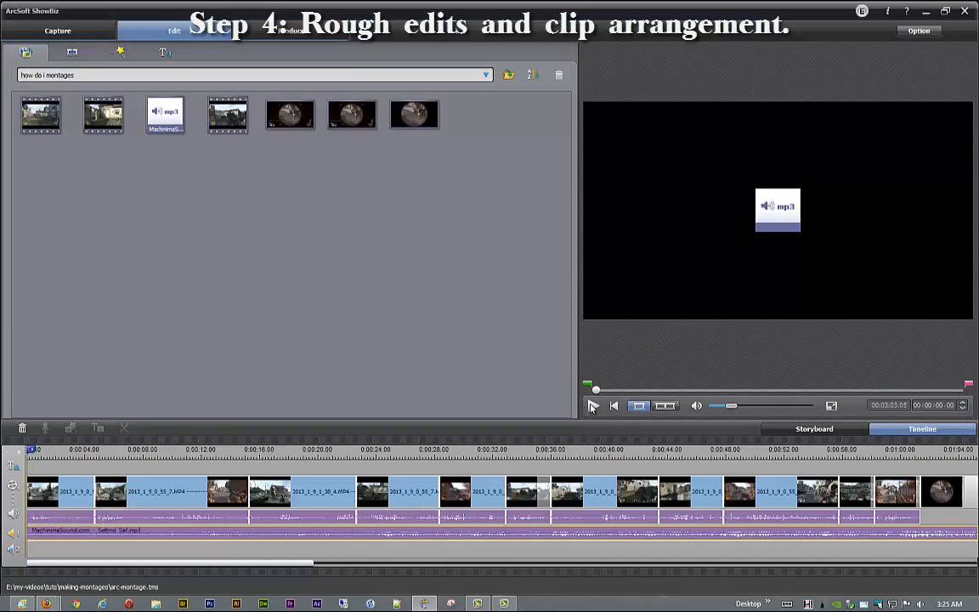
click(593, 407)
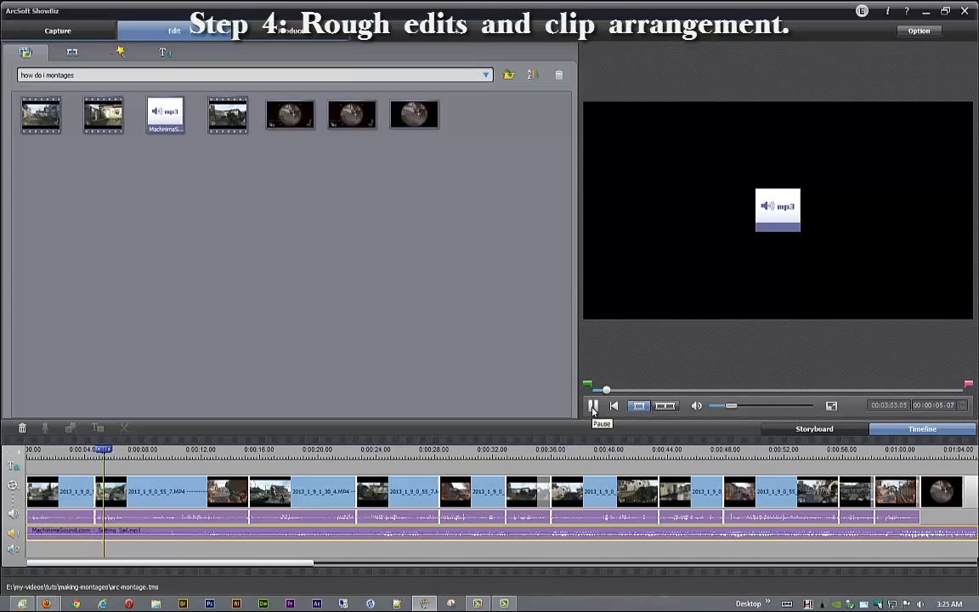
click(593, 407)
Trim the end of the Setting Sail music back so the track runs about 1:06, near the closing scope still.
drag(326, 562, 432, 483)
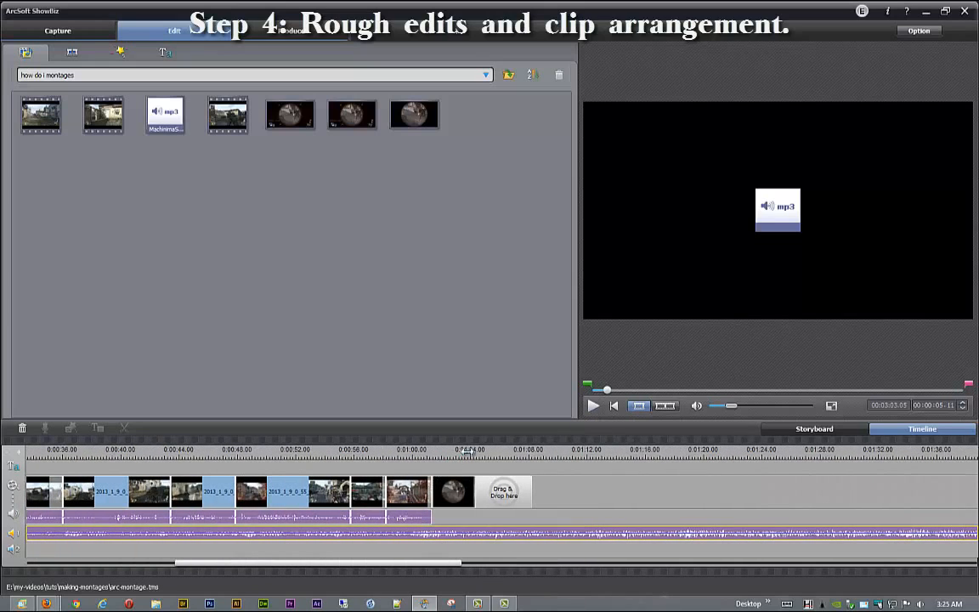
click(455, 492)
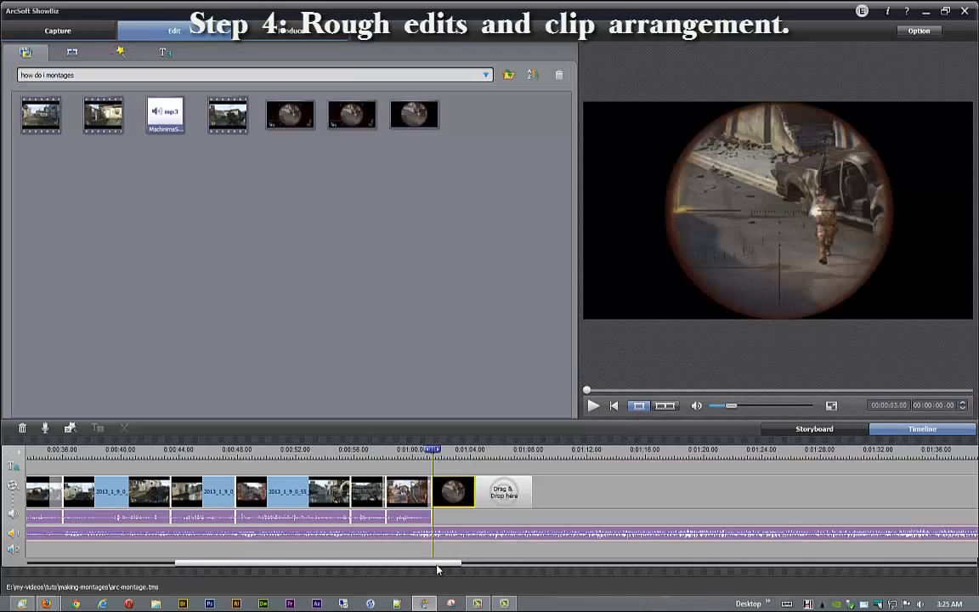
drag(416, 566, 845, 575)
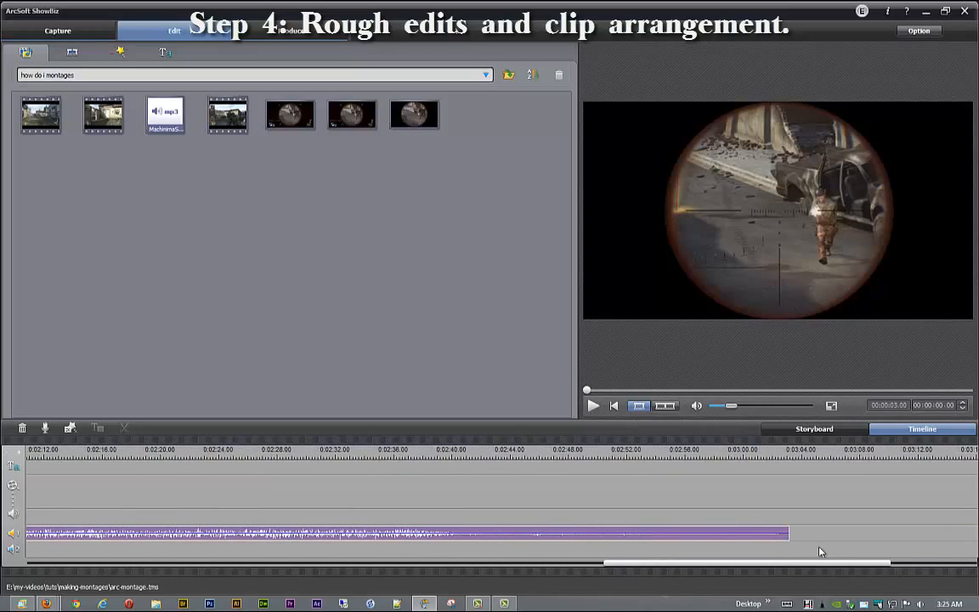
click(765, 530)
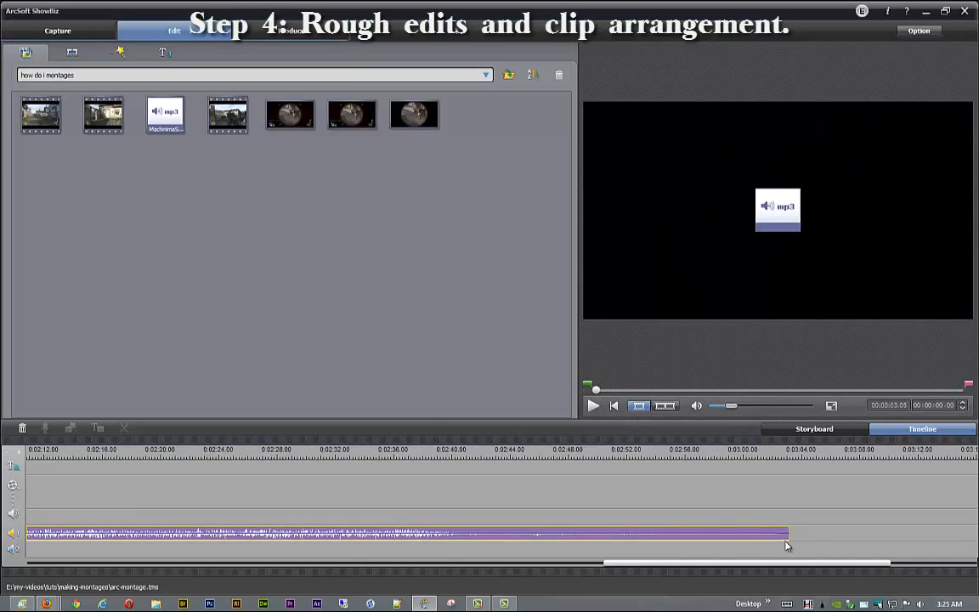
mouse_move(783, 567)
mouse_down()
mouse_move(331, 560)
mouse_move(789, 565)
mouse_up()
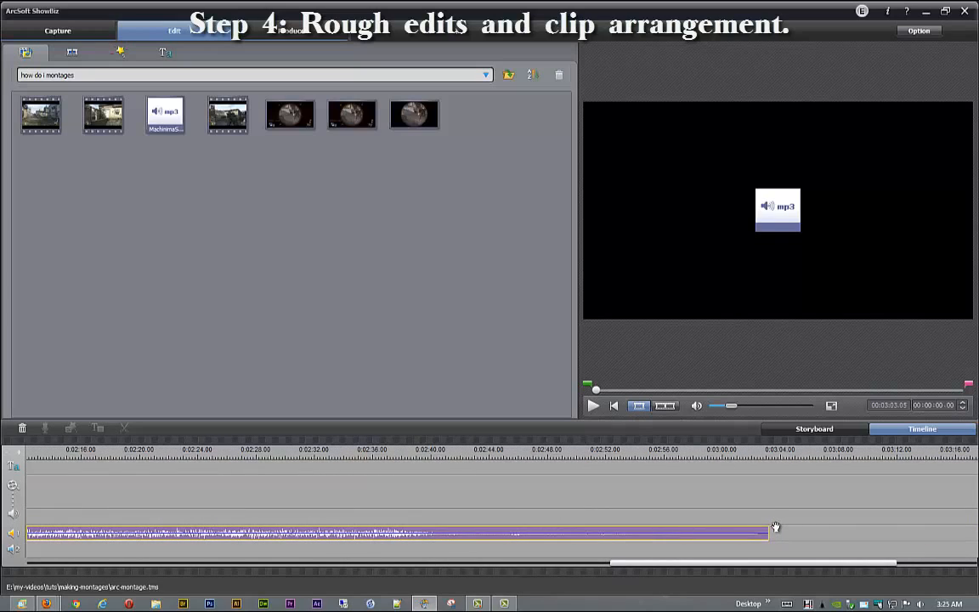
drag(767, 528, 672, 528)
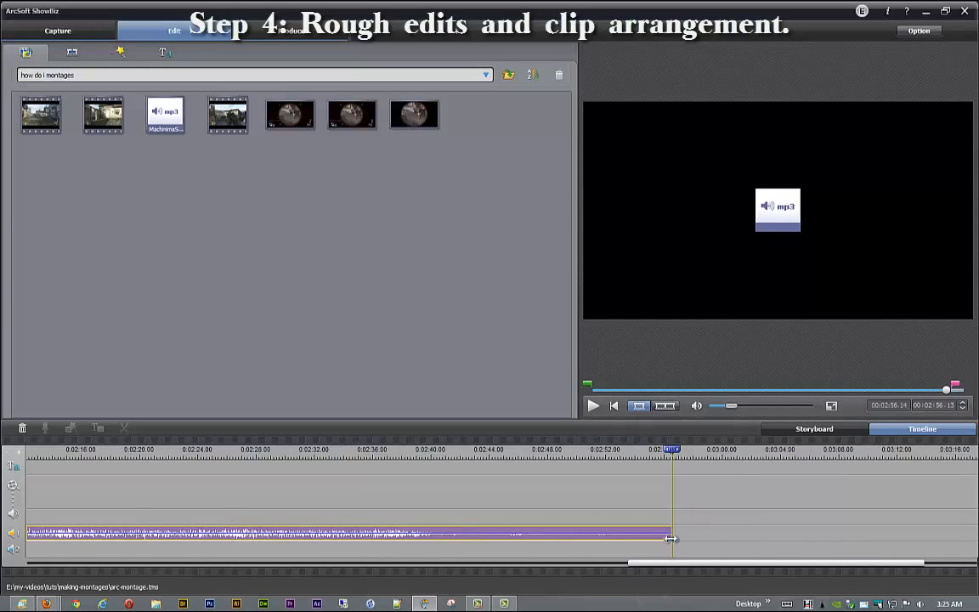
drag(671, 529, 502, 528)
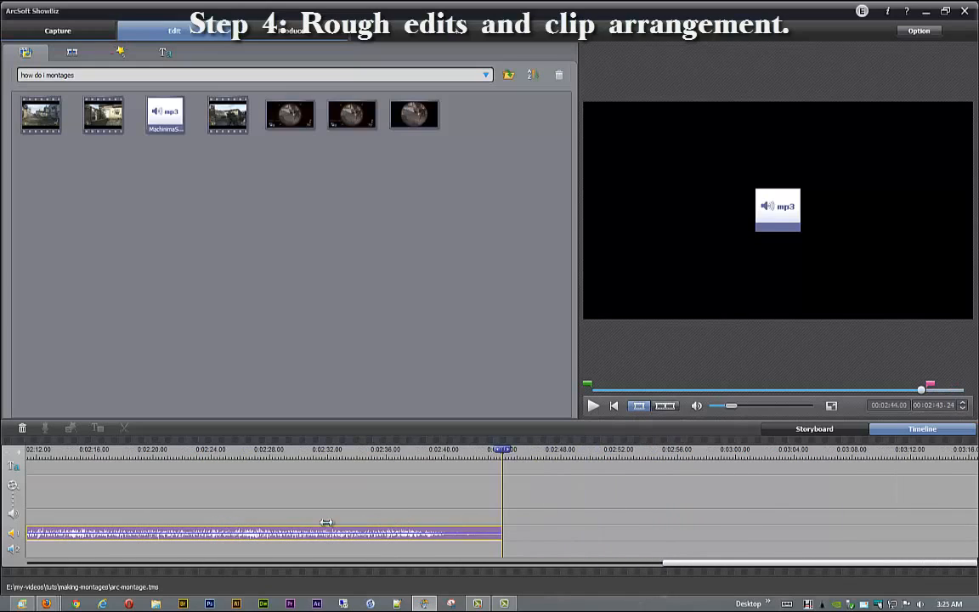
drag(208, 518, 123, 557)
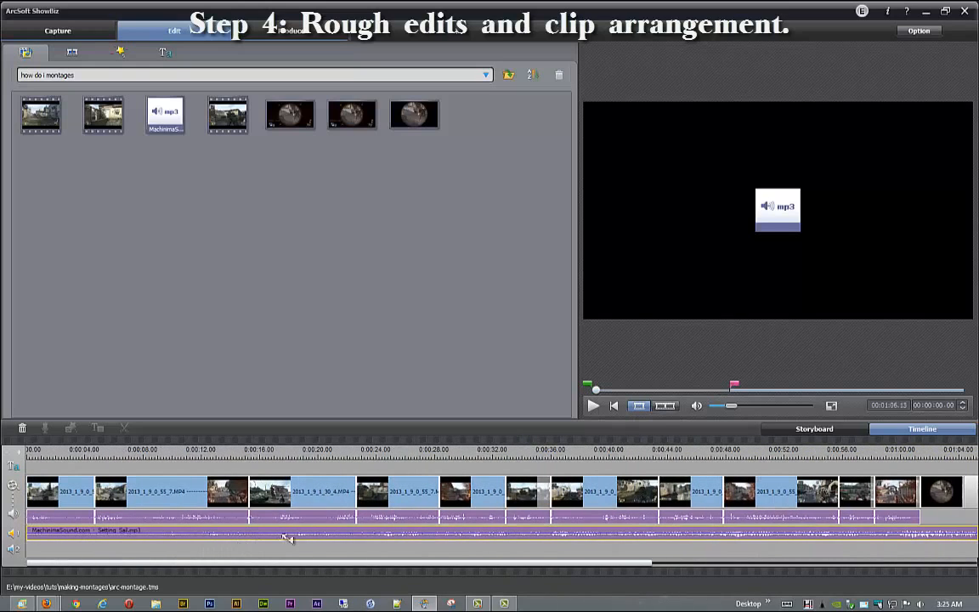
Trim about 23 seconds off the beginning of the music and move the remaining track back to the timeline's start.
drag(28, 534, 78, 535)
drag(195, 537, 367, 539)
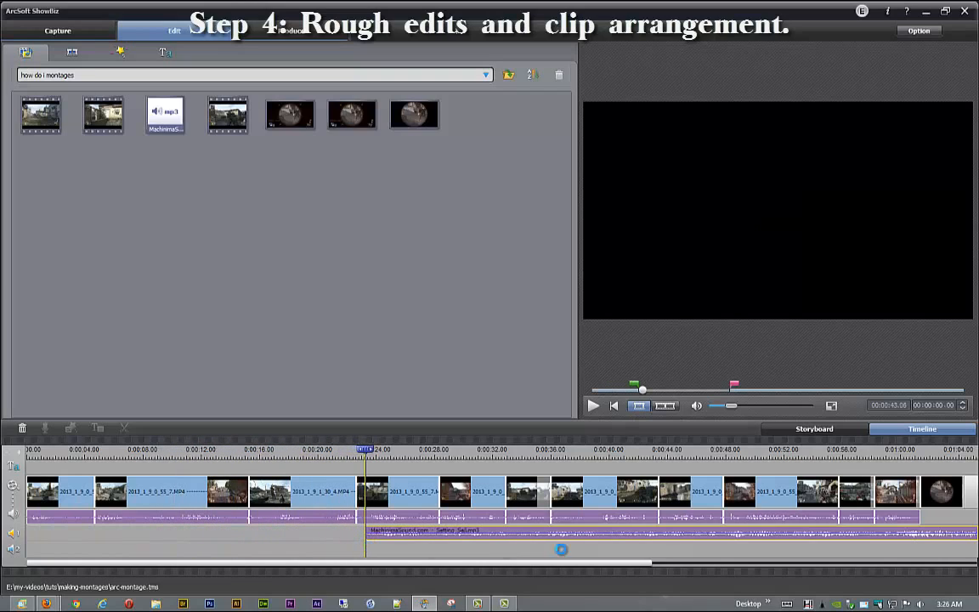
drag(619, 540, 228, 542)
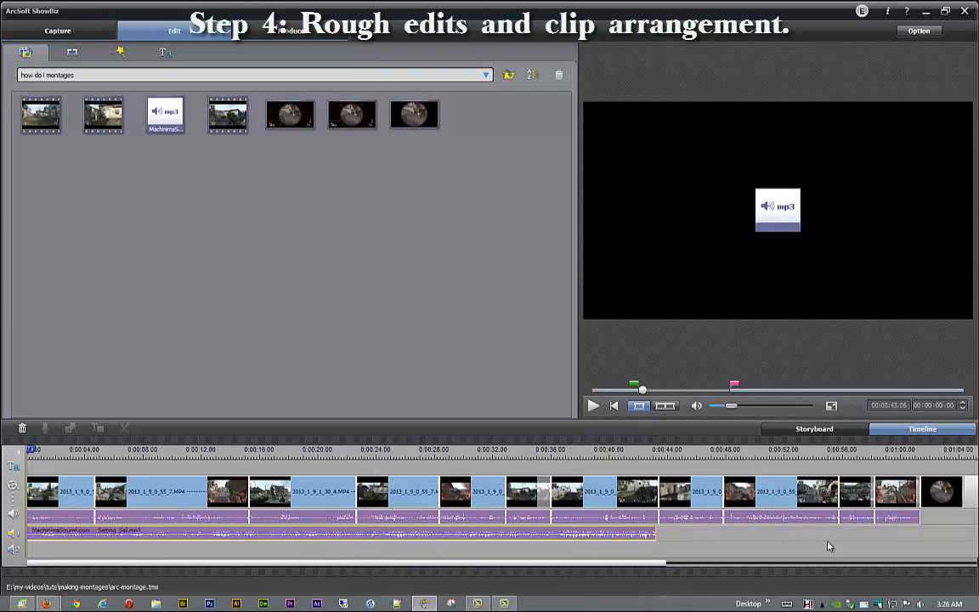
Extend the music's end to the end of the scope still at about 1:04 and preview the montage from the beginning.
drag(655, 533, 966, 530)
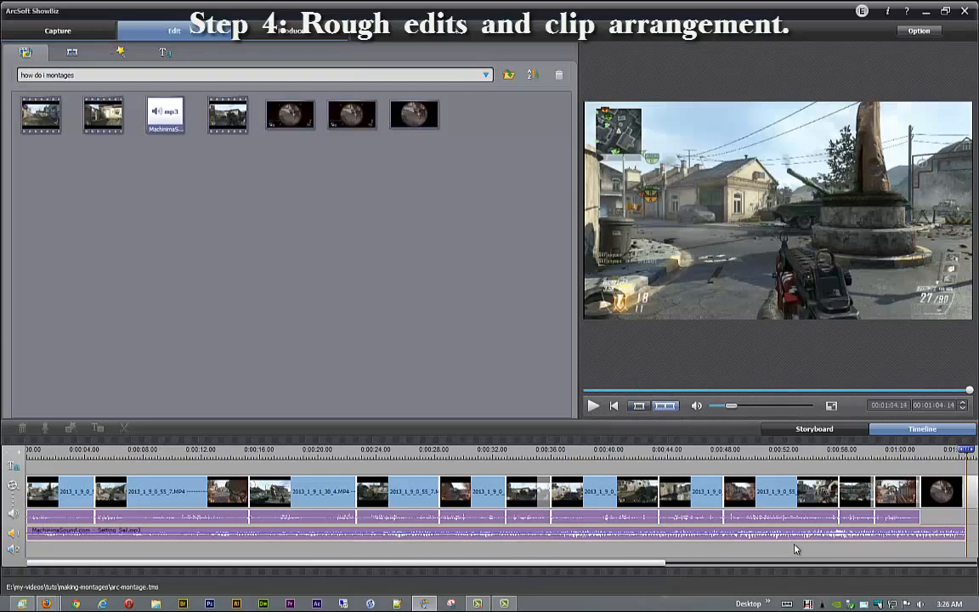
click(602, 408)
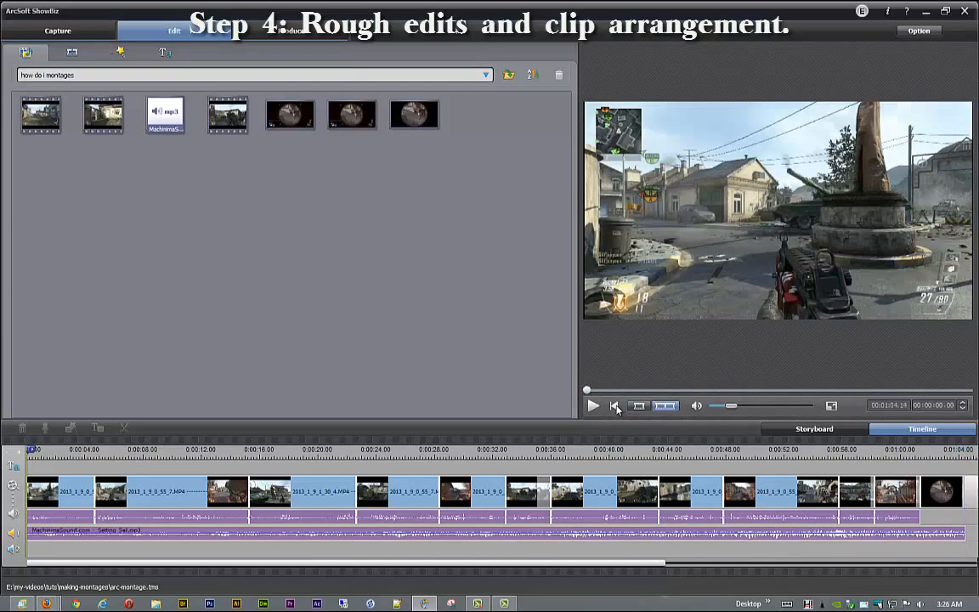
click(593, 406)
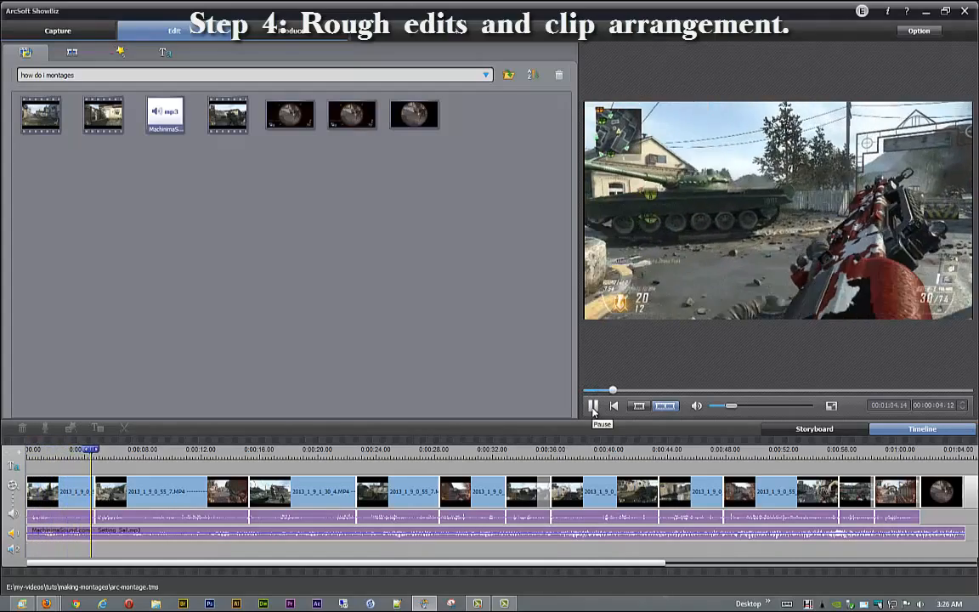
click(593, 407)
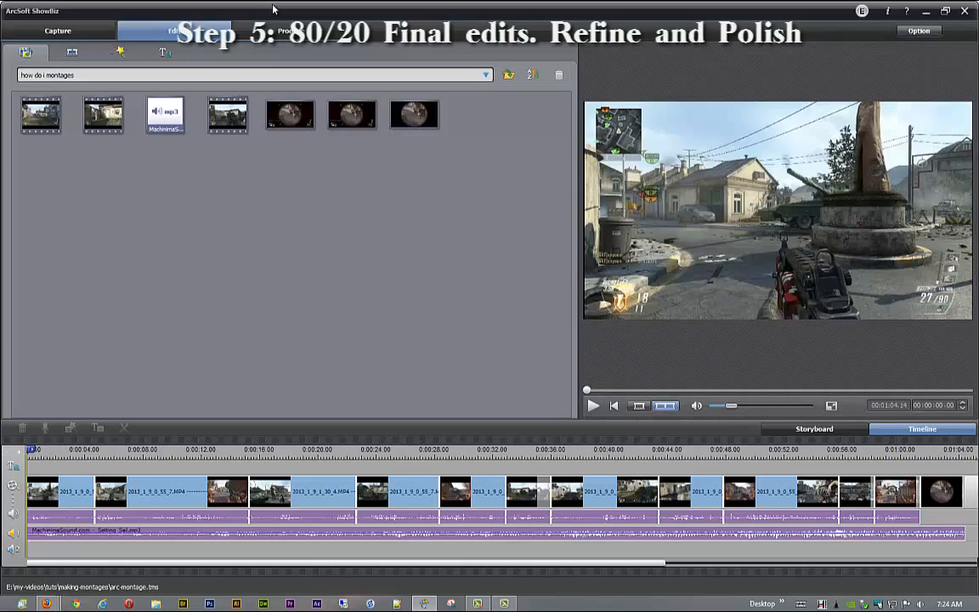
Play the first gameplay clip on its own from its start to review its action and ending.
click(79, 491)
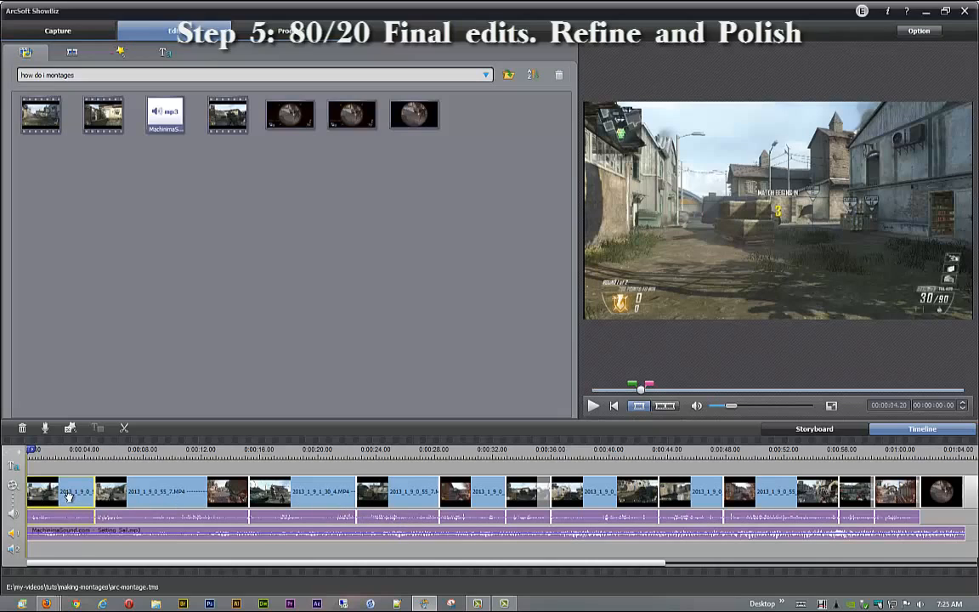
click(63, 448)
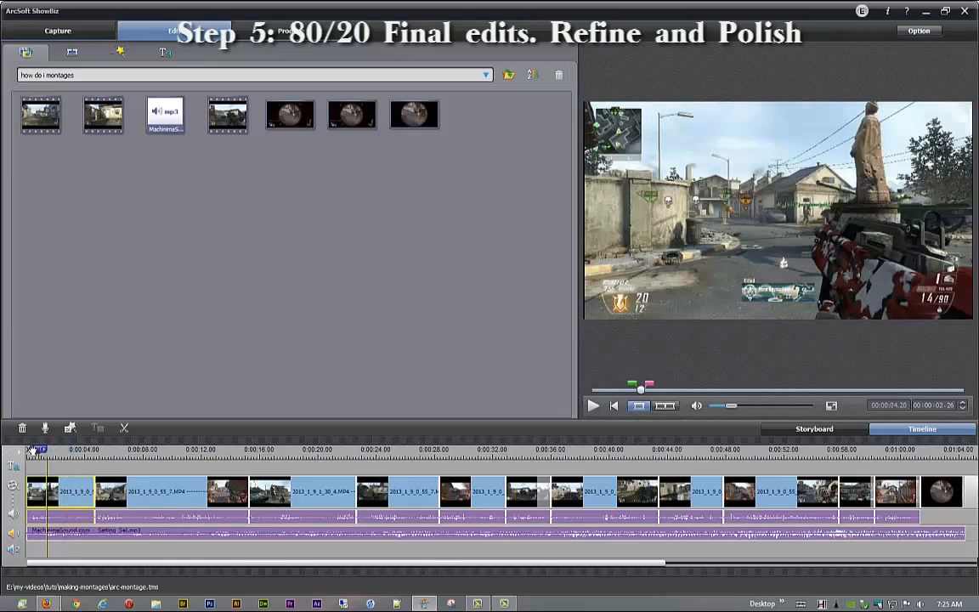
drag(32, 451, 28, 451)
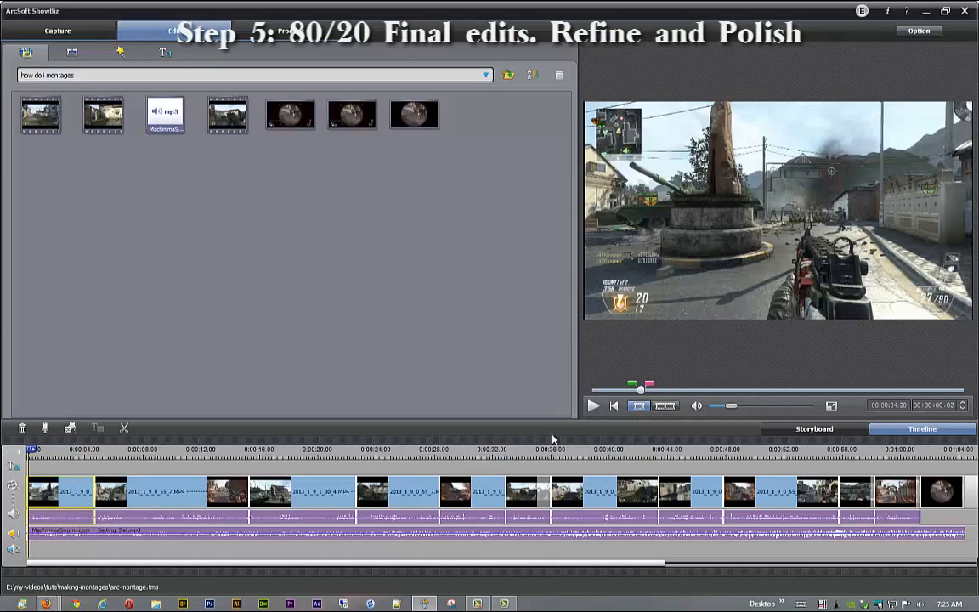
click(593, 406)
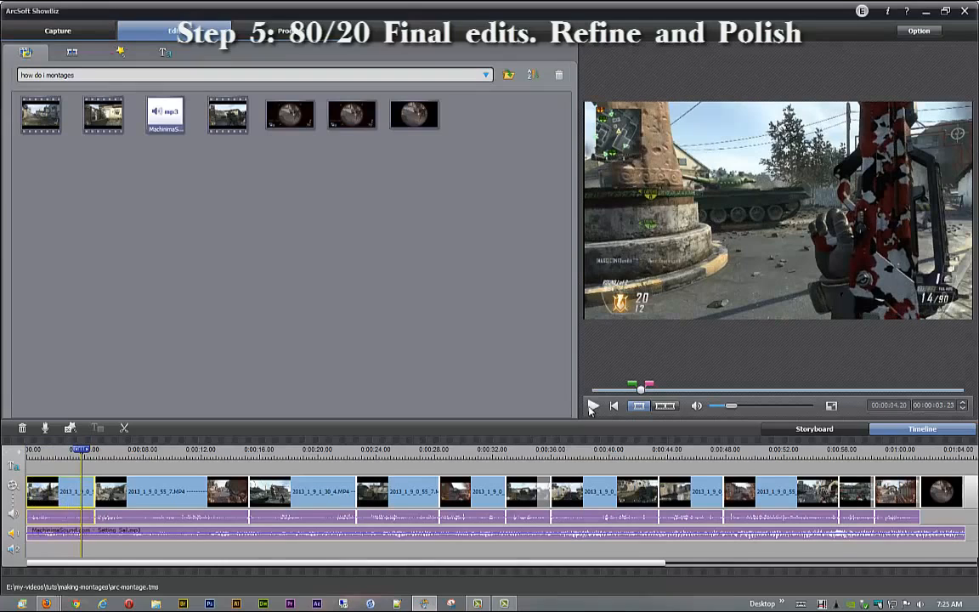
Play the whole movie from the timeline's start with a raised preview volume, stopping just after the third clip begins.
click(157, 556)
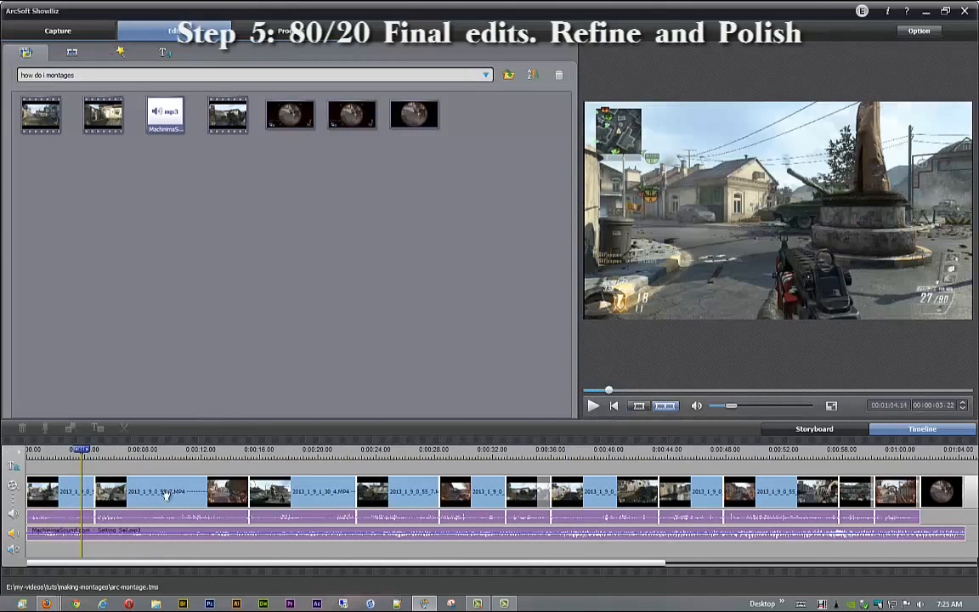
drag(81, 450, 26, 451)
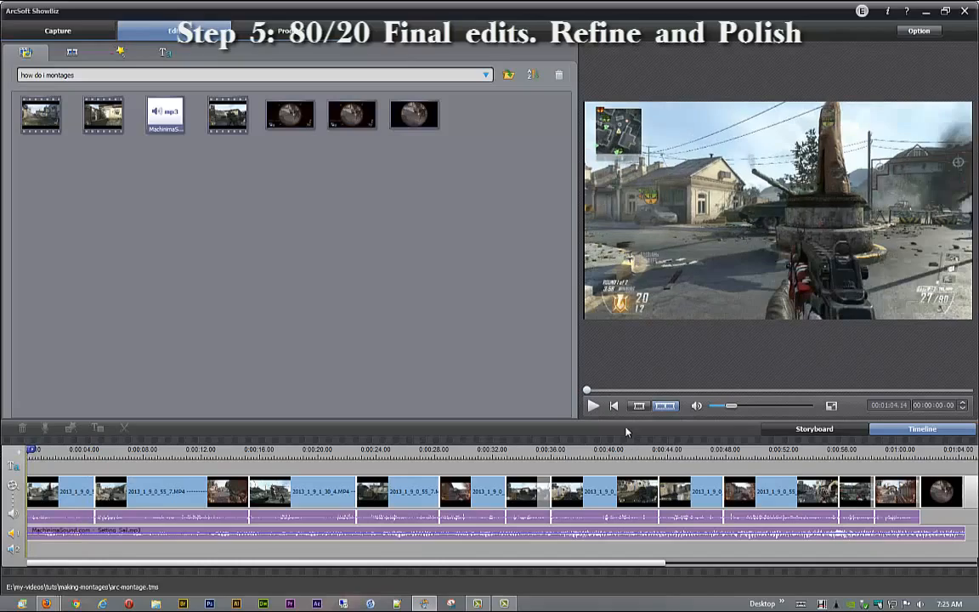
click(591, 406)
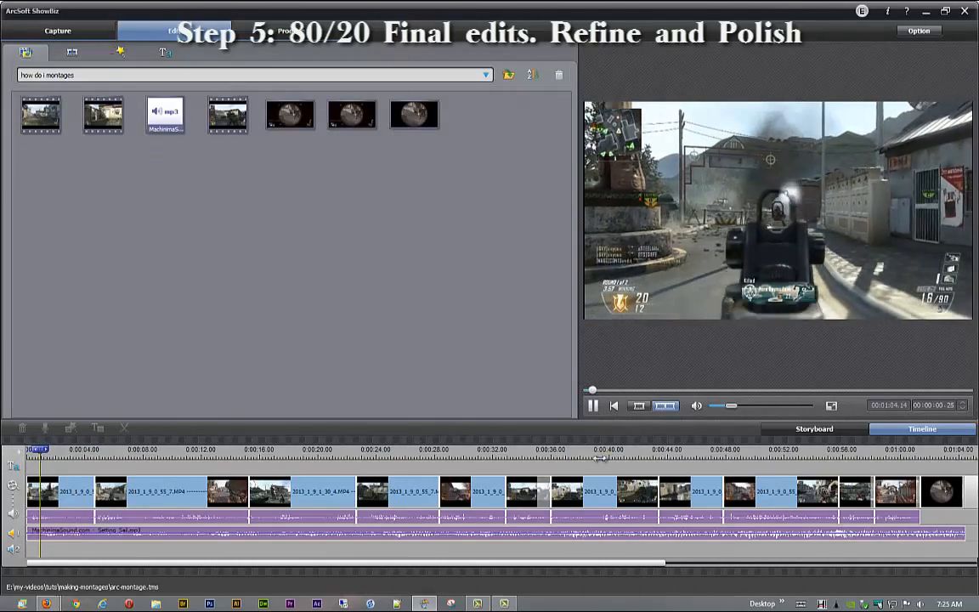
drag(733, 406, 764, 407)
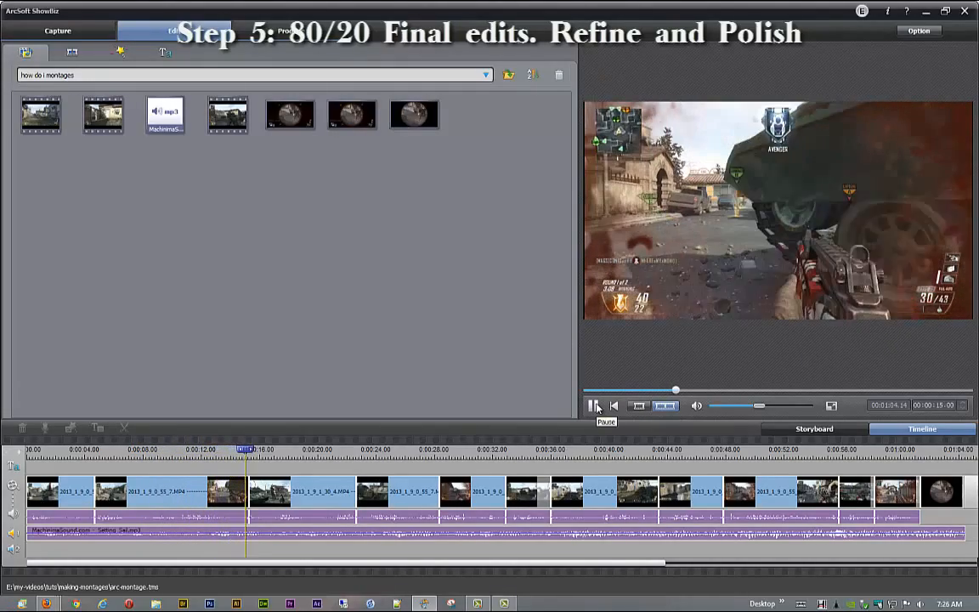
click(594, 406)
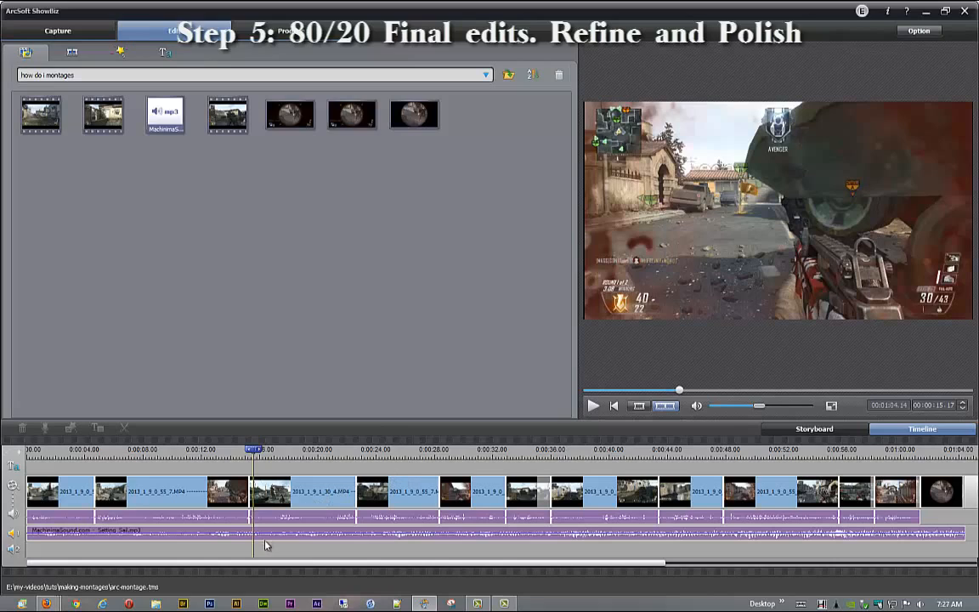
Select the fourth gameplay clip and check frames around its headshot and its ending for unneeded footage.
click(311, 491)
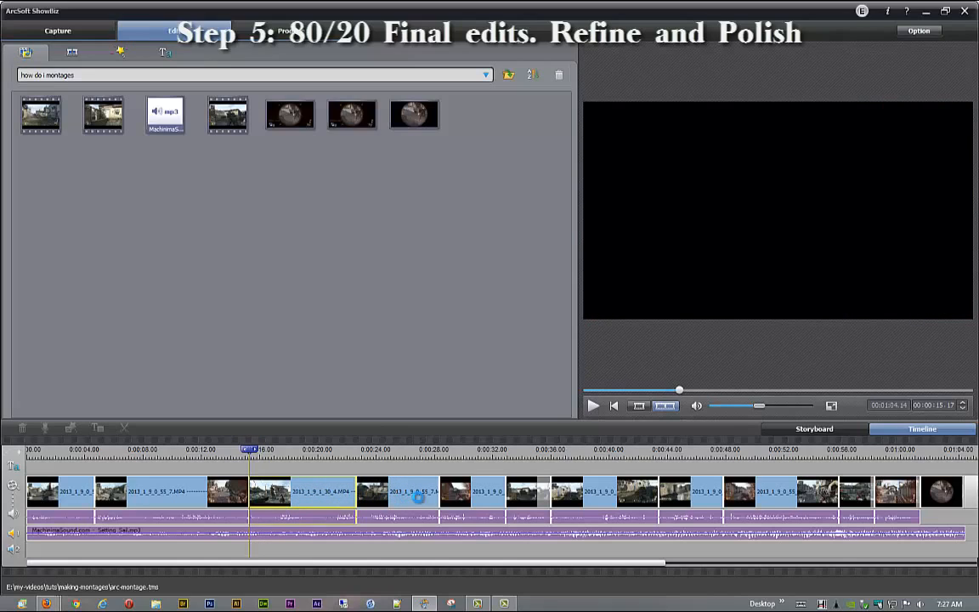
click(417, 498)
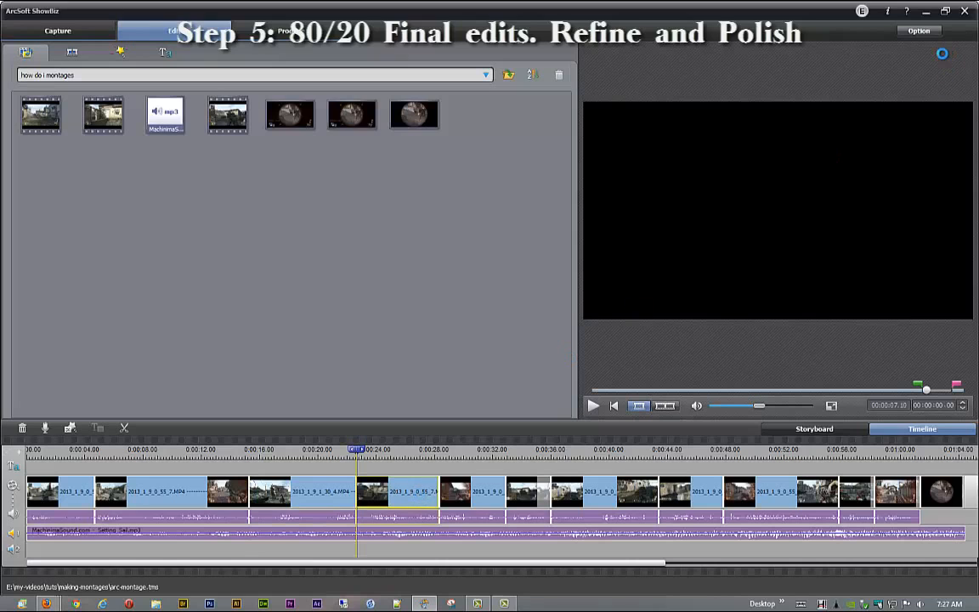
click(921, 32)
click(909, 82)
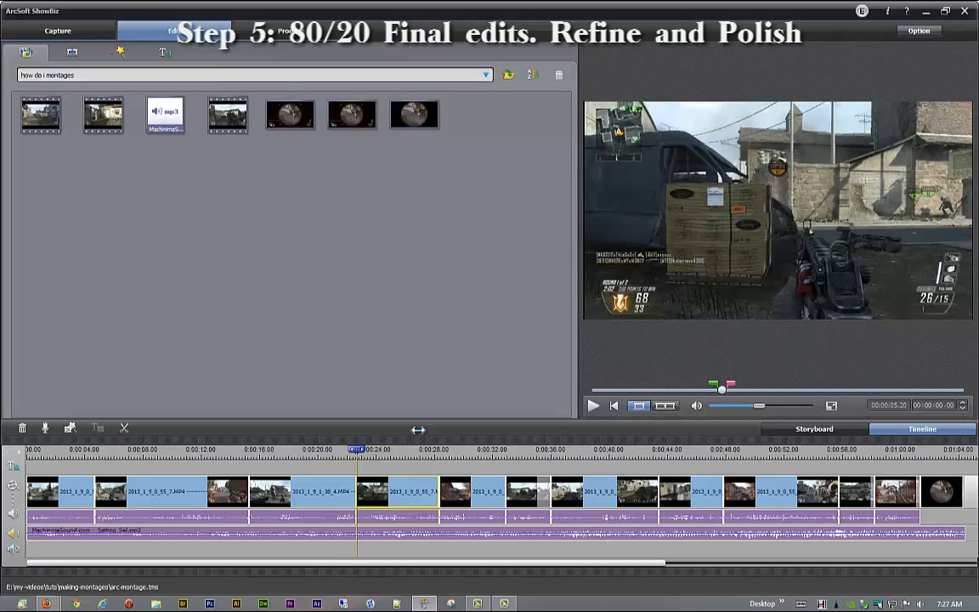
click(436, 493)
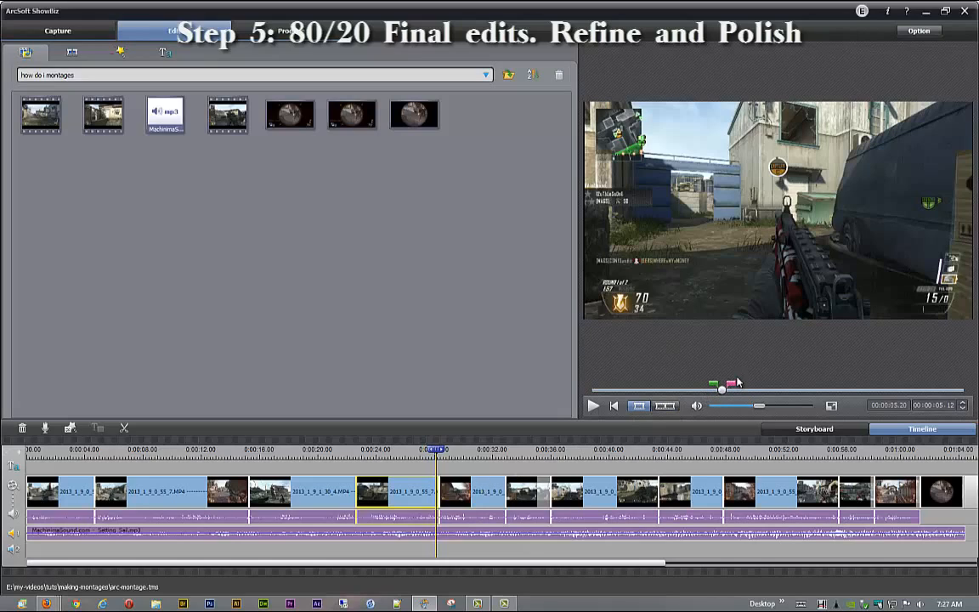
click(404, 495)
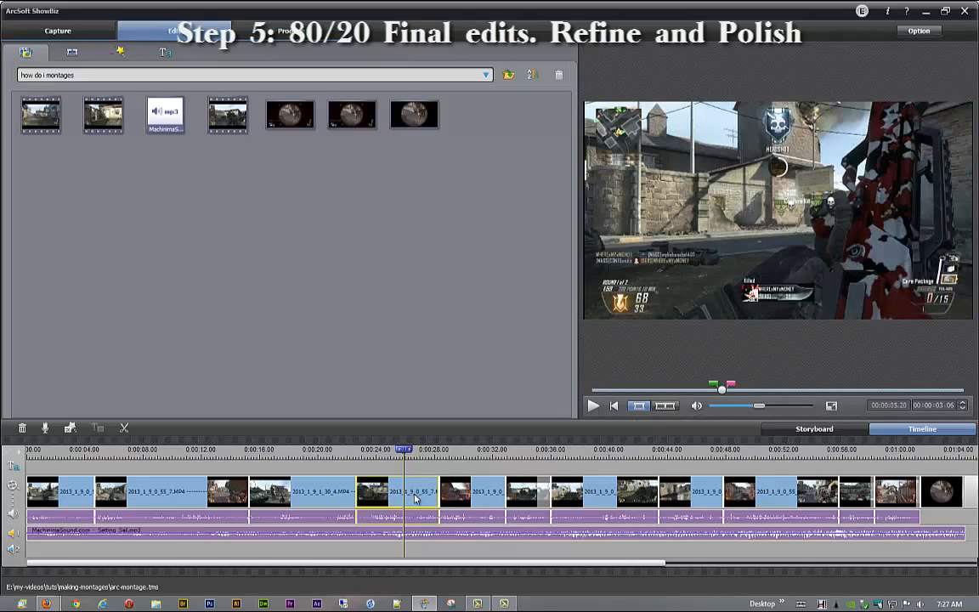
click(415, 499)
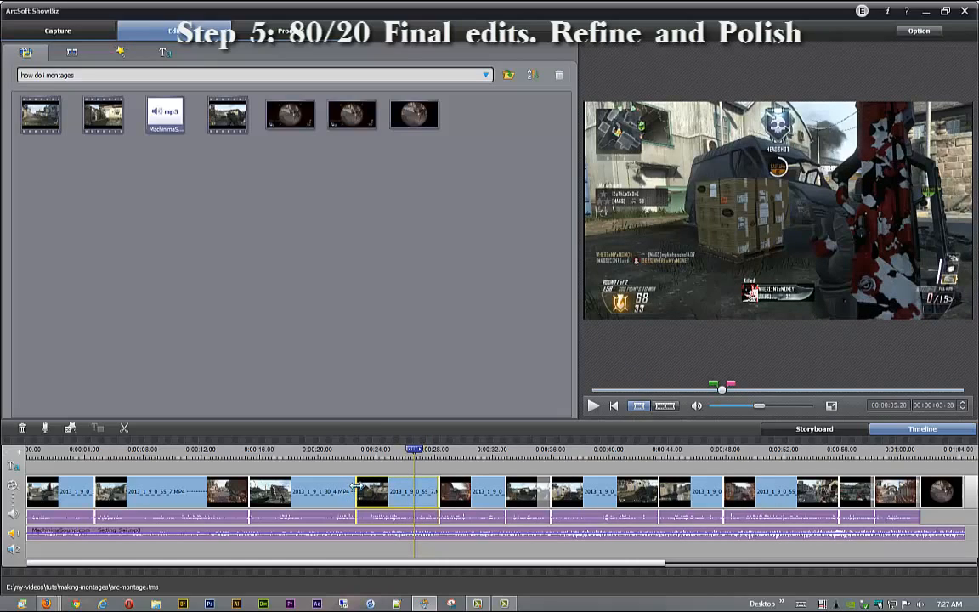
Trim the start of the fourth gameplay clip closer to the kill so the clip lasts 00:00:03.22.
drag(357, 486, 380, 490)
drag(380, 492, 382, 492)
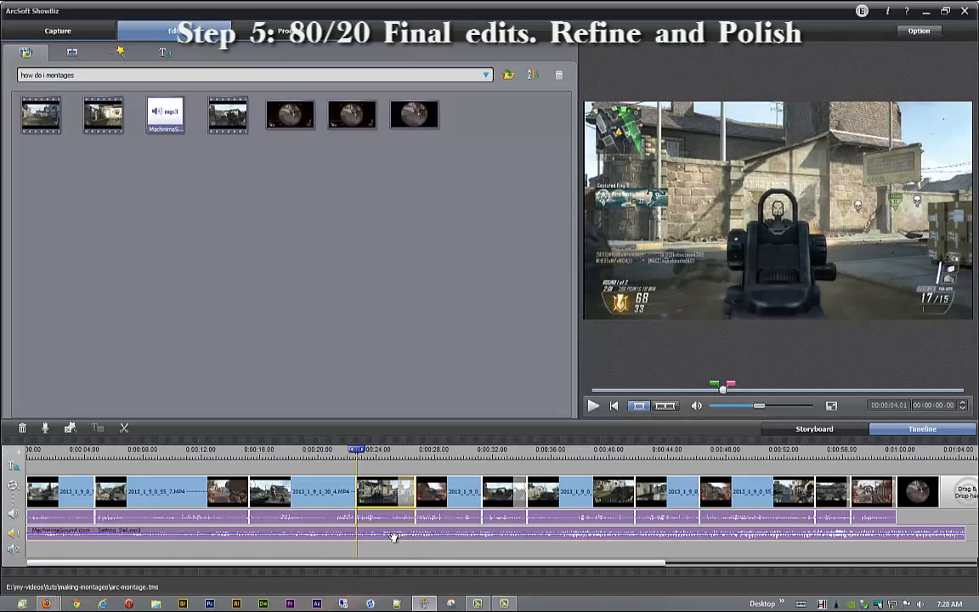
click(377, 450)
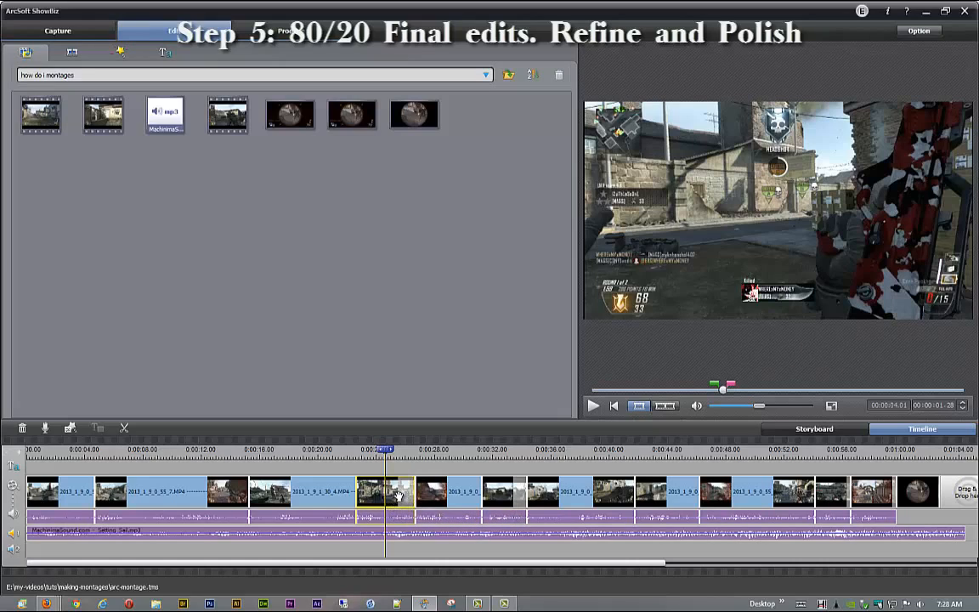
drag(357, 494, 361, 494)
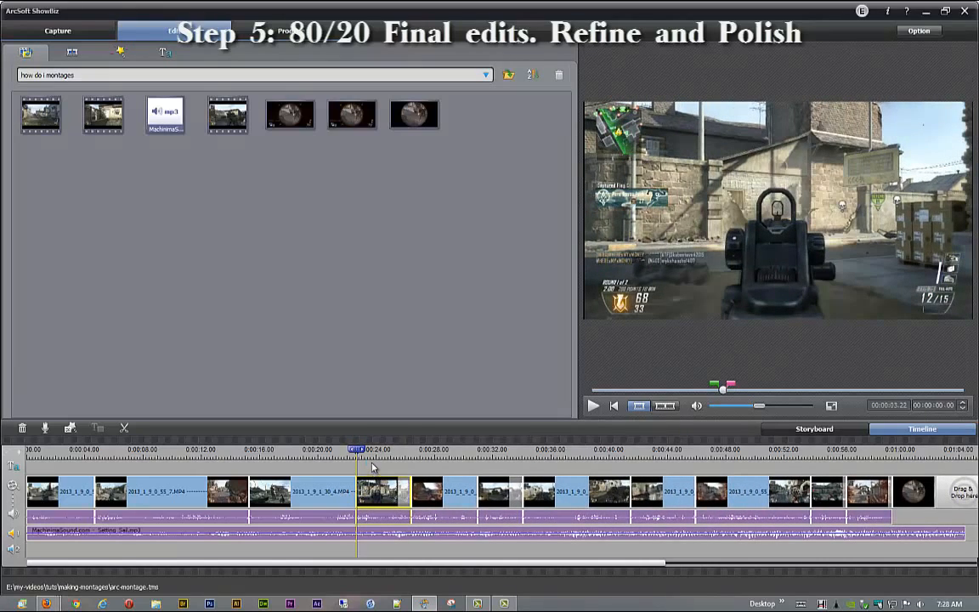
Play the whole movie from the trimmed fourth clip into the fifth clip and stop after its headshot.
click(372, 462)
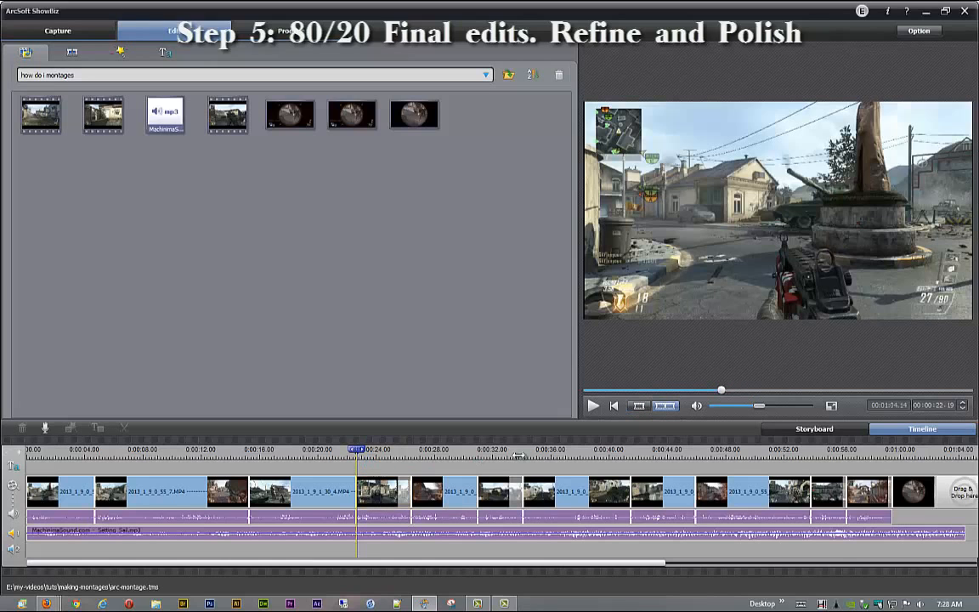
click(593, 406)
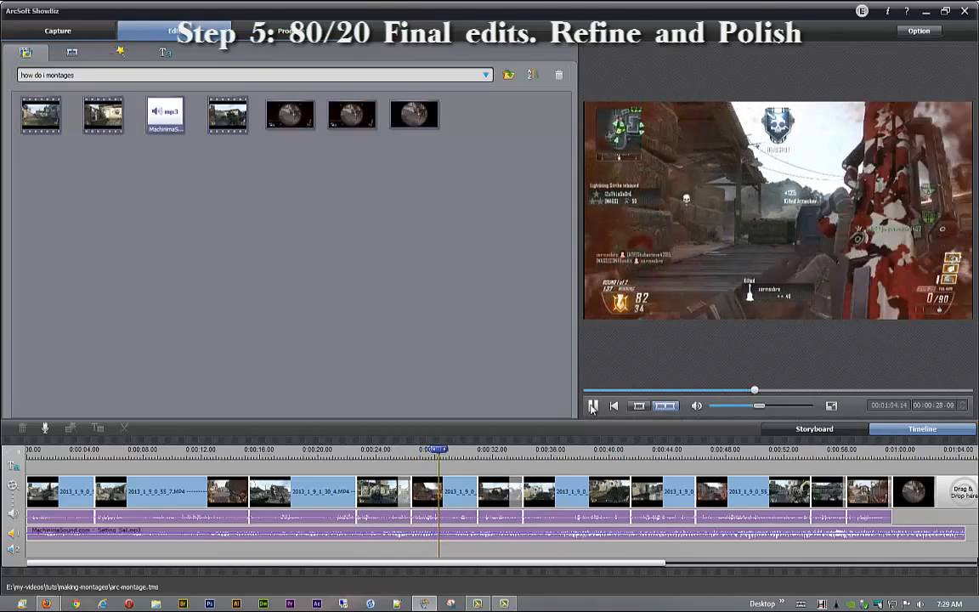
click(592, 406)
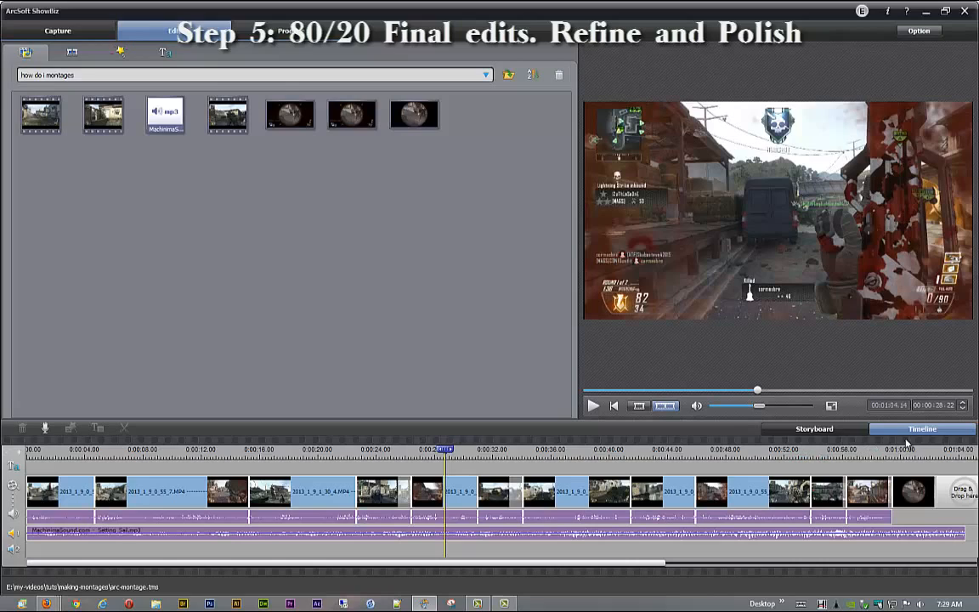
Switch to the storyboard and place the dissolve-style transition before the first gameplay clip.
click(830, 431)
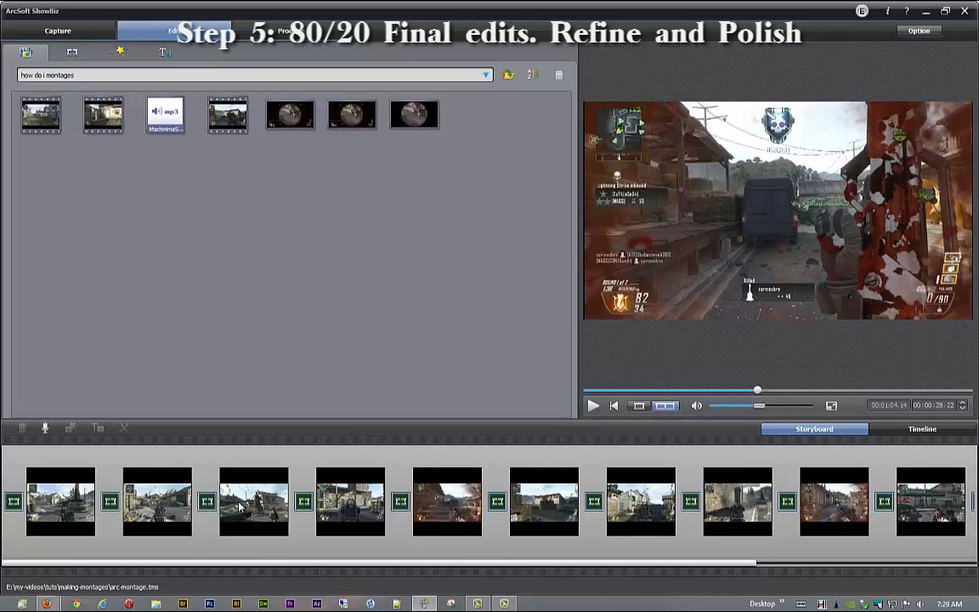
drag(737, 558, 518, 568)
click(118, 52)
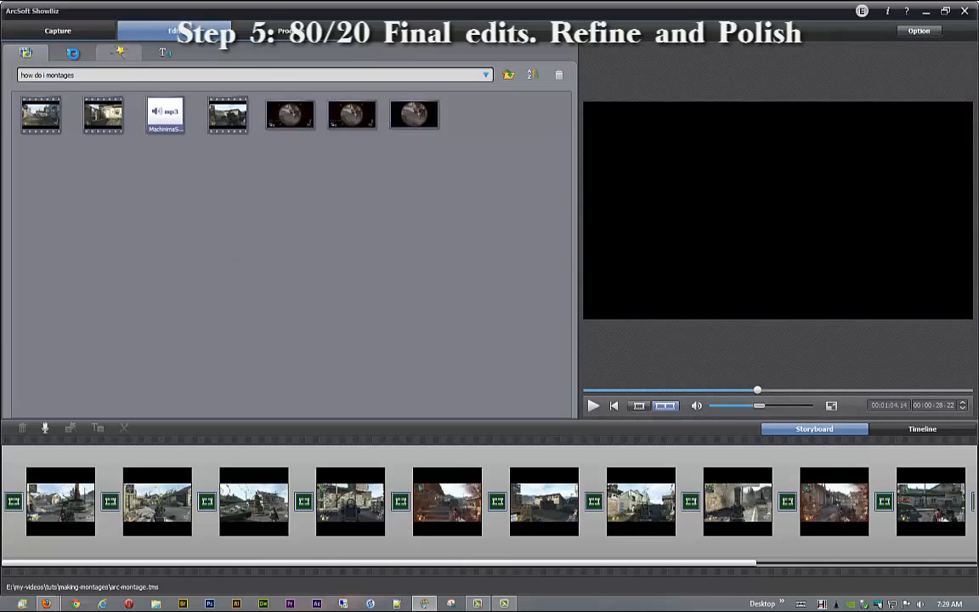
click(73, 53)
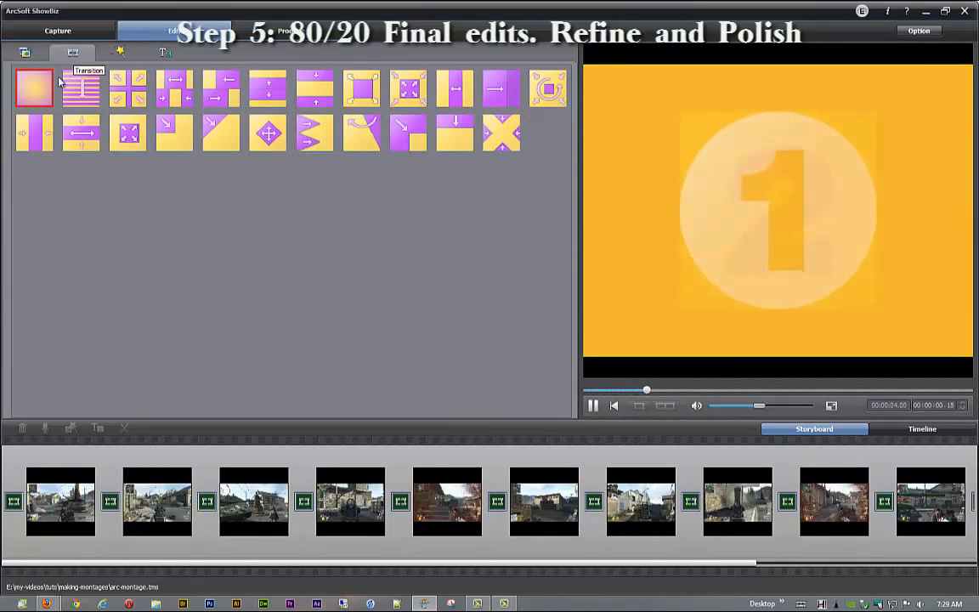
drag(81, 84, 12, 507)
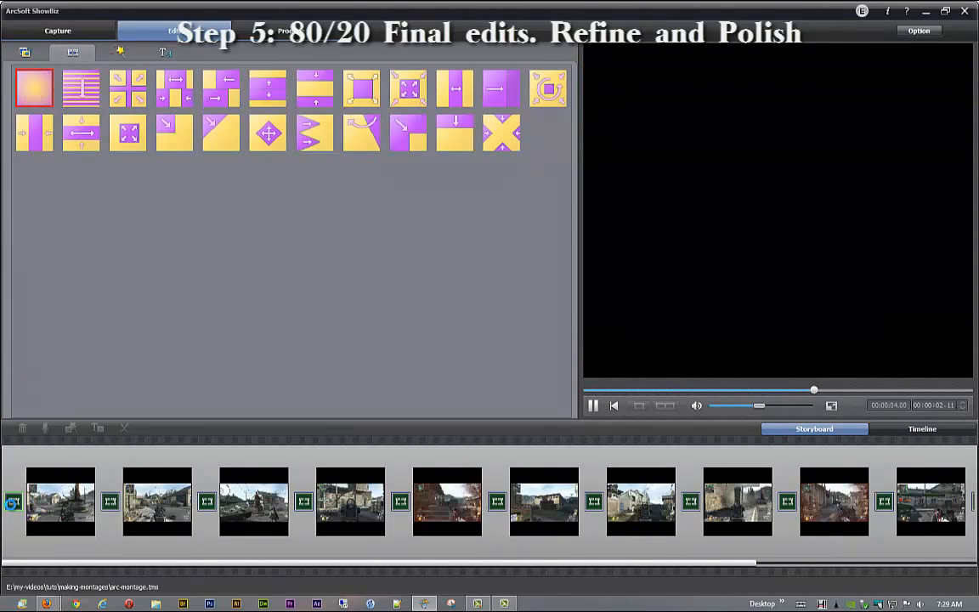
Add the same dissolve-style transition after the closing scope still and save the project.
drag(398, 569, 621, 568)
drag(34, 81, 890, 502)
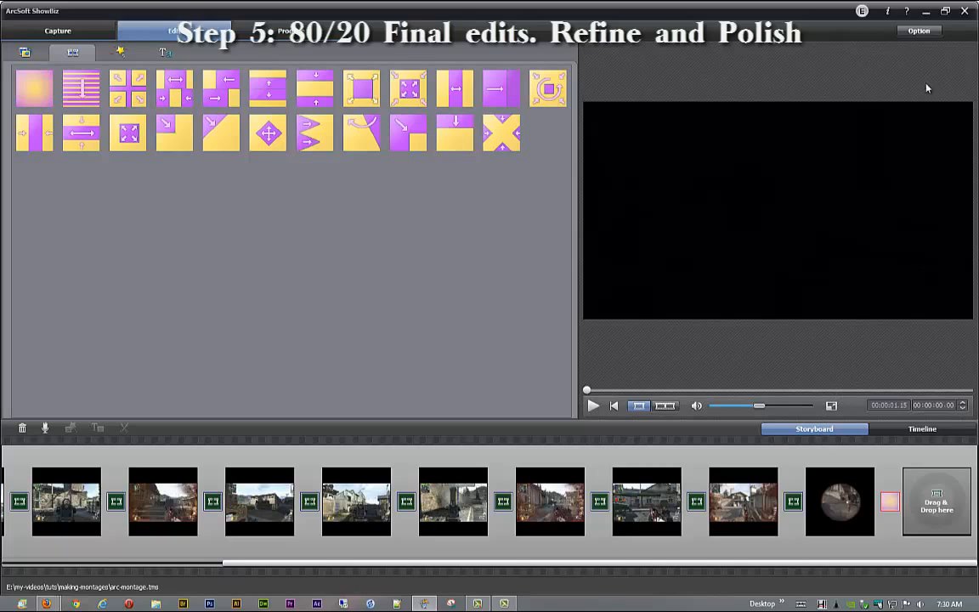
click(918, 31)
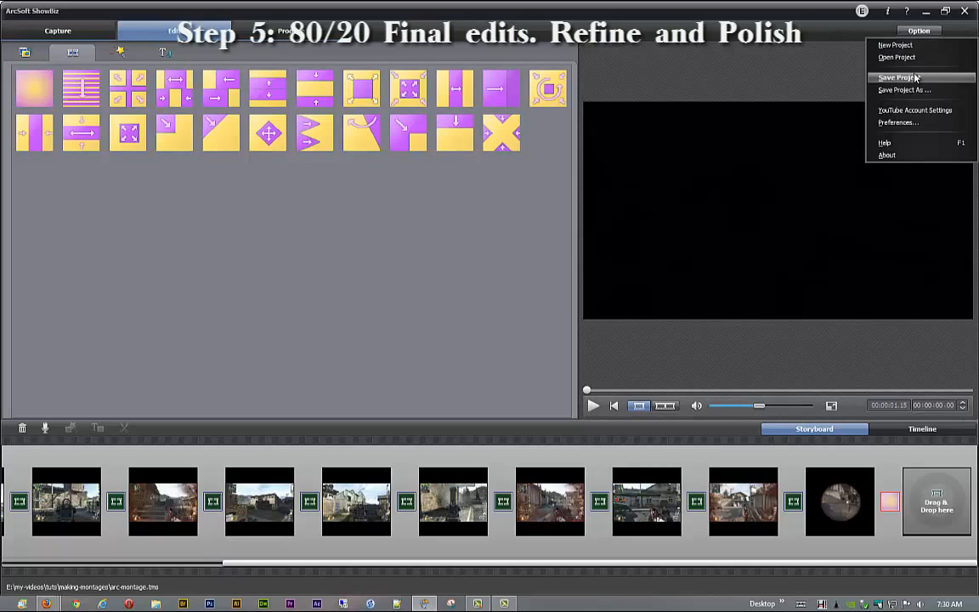
click(911, 81)
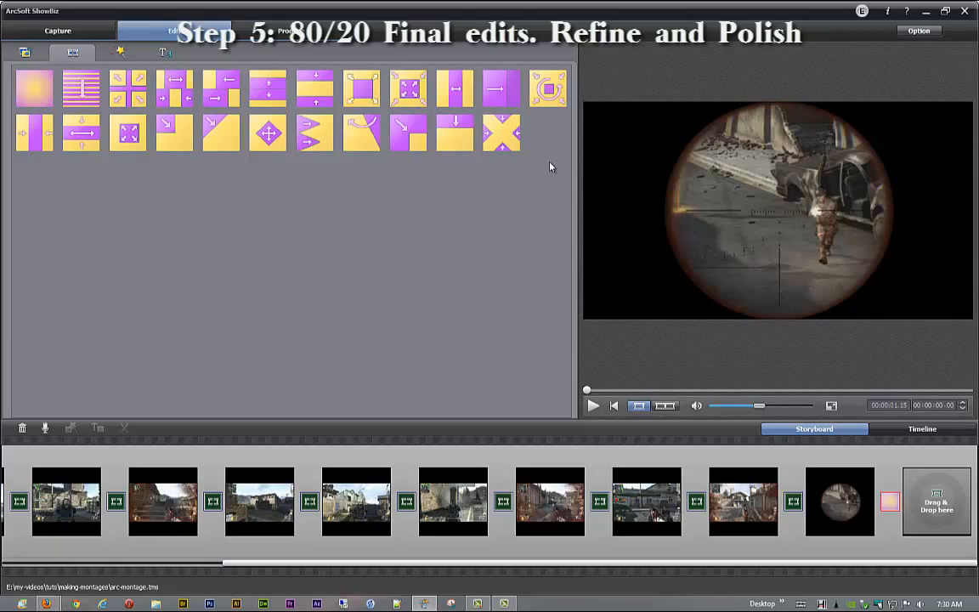
Place an outward-expanding box transition between the last gameplay clip and the scope still, and return to the timeline view.
click(416, 95)
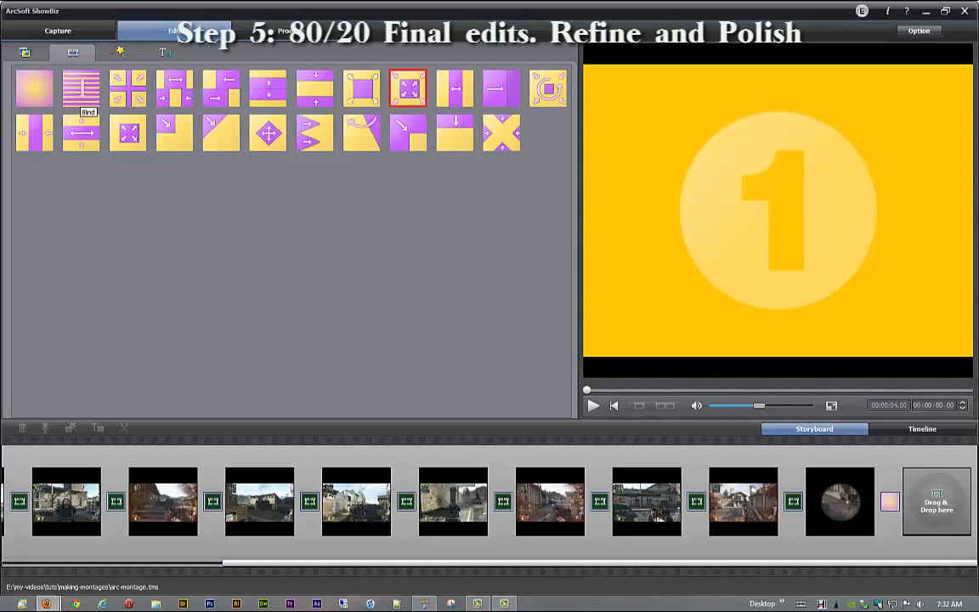
drag(372, 79, 795, 503)
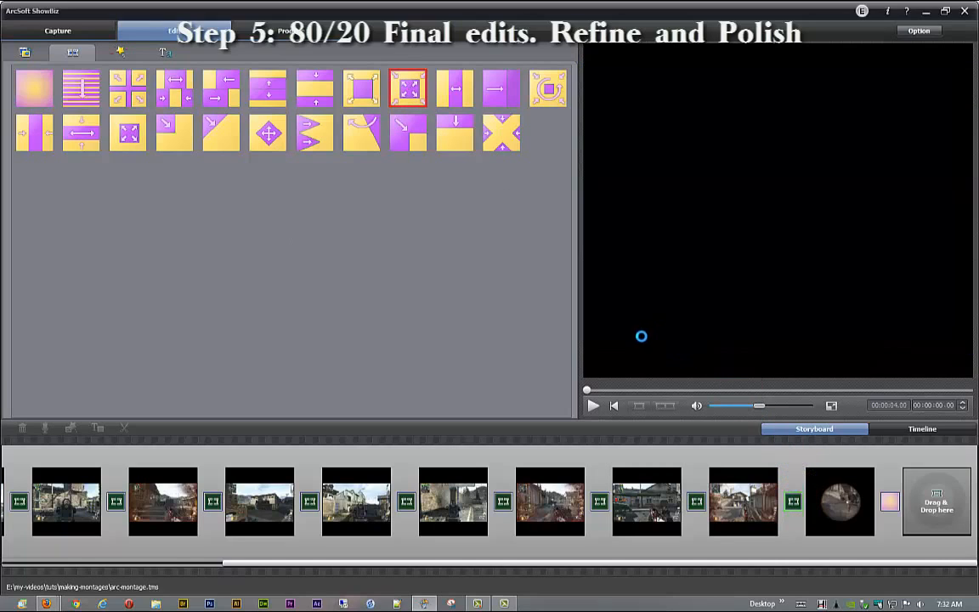
click(906, 430)
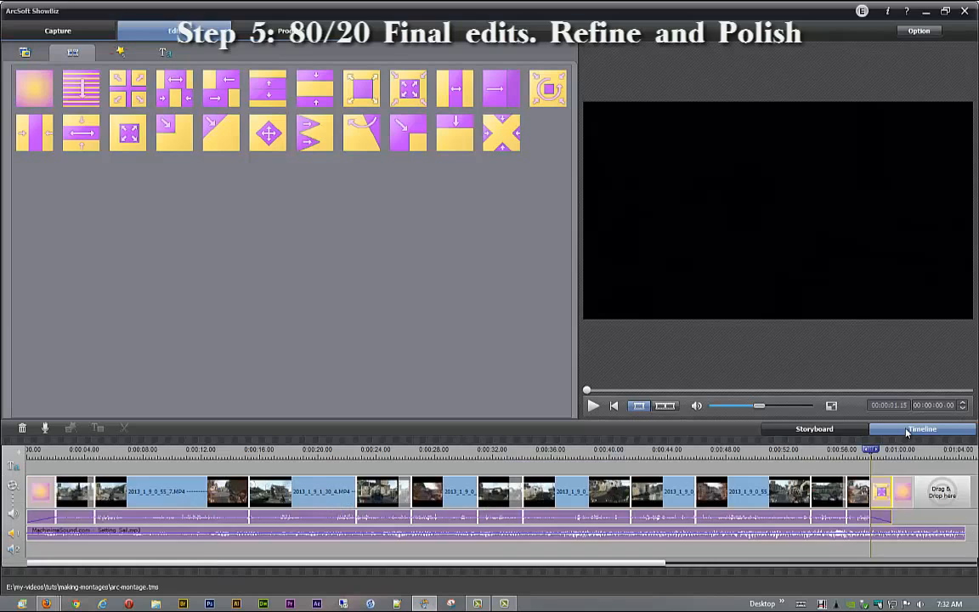
Shorten the end of the background music track to match the end of the closing transition.
click(859, 450)
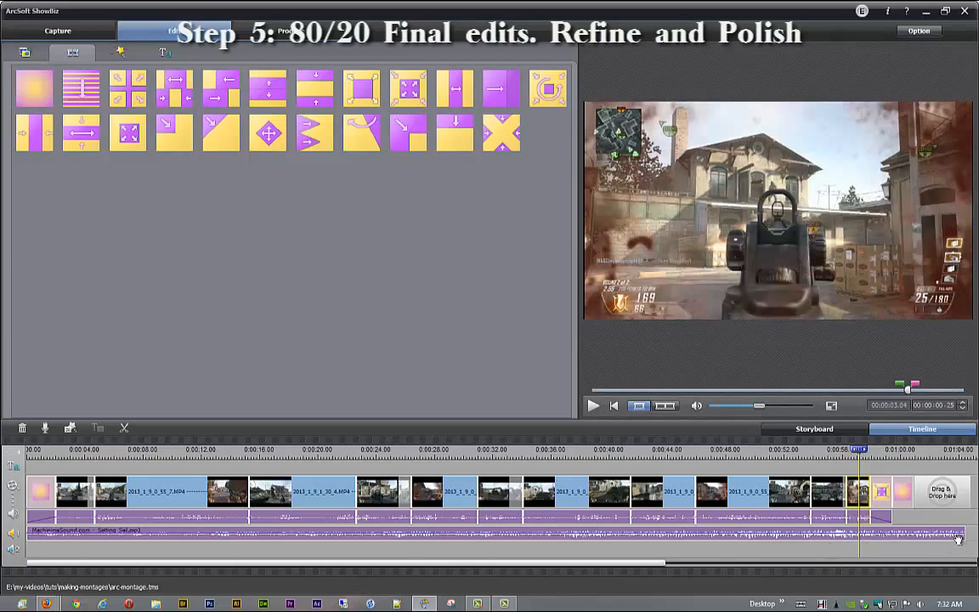
click(955, 534)
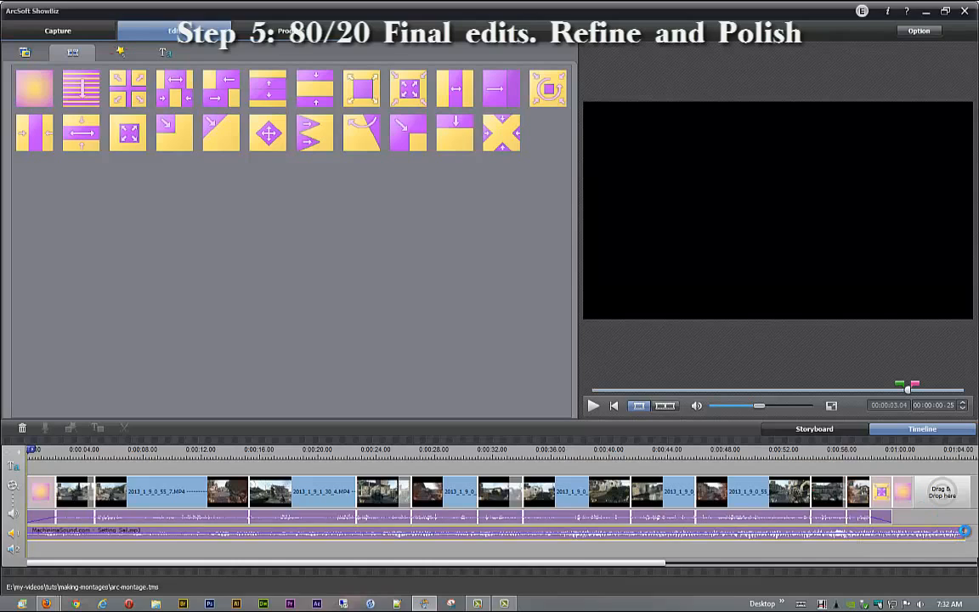
drag(961, 531, 914, 528)
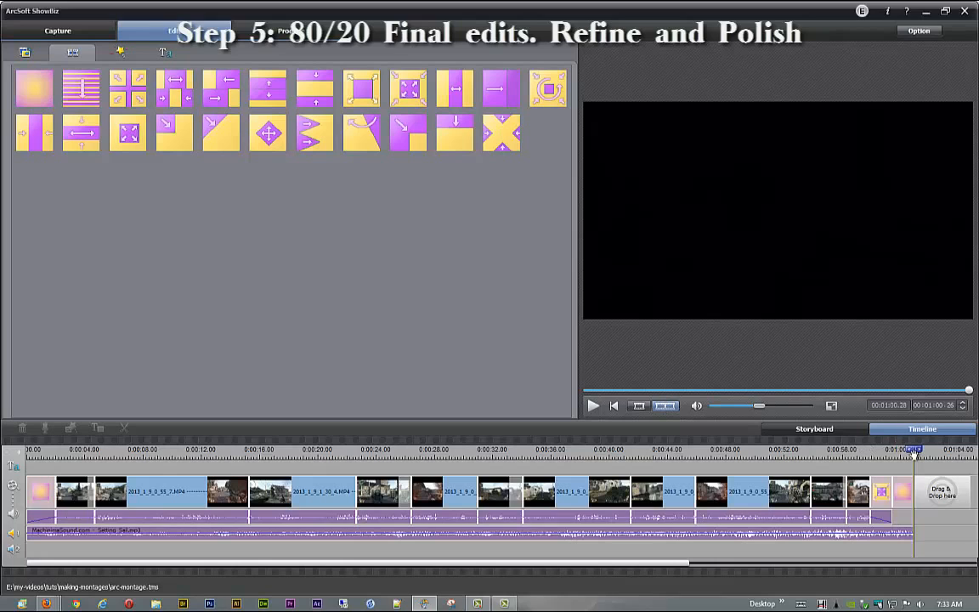
Play the movie from the last gameplay clip to its end, and play the opening transition from the start.
click(869, 451)
drag(865, 453, 852, 453)
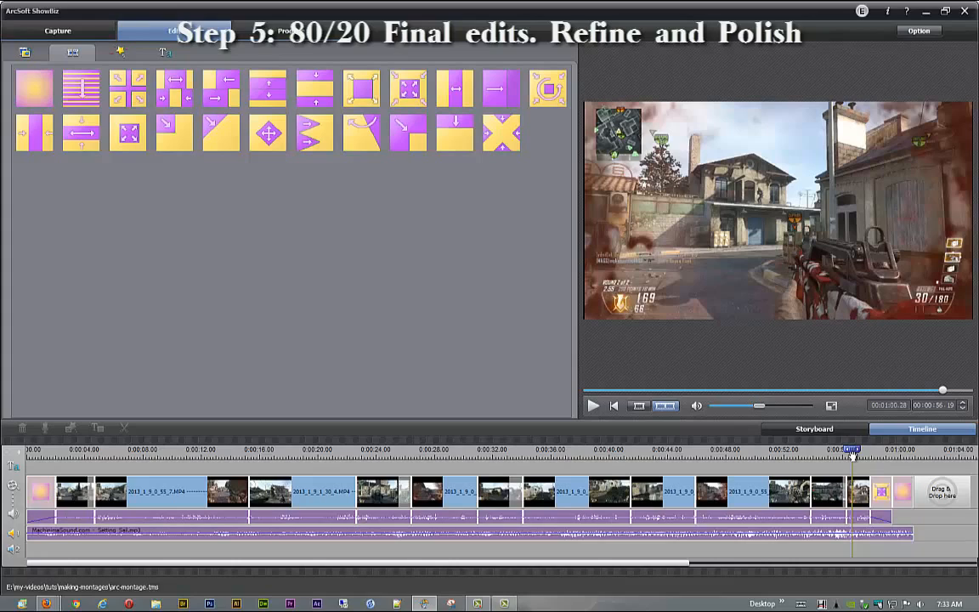
click(593, 406)
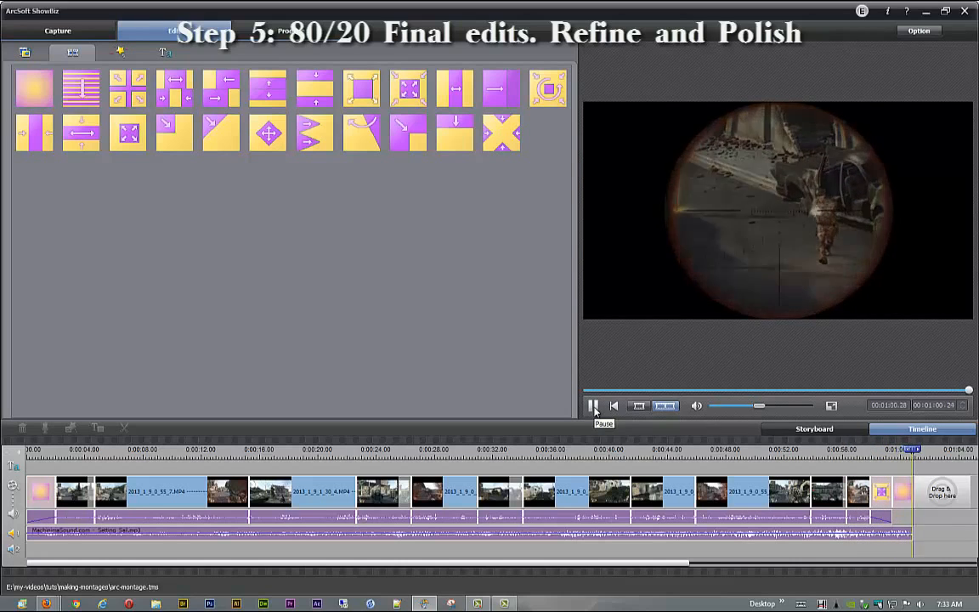
click(593, 406)
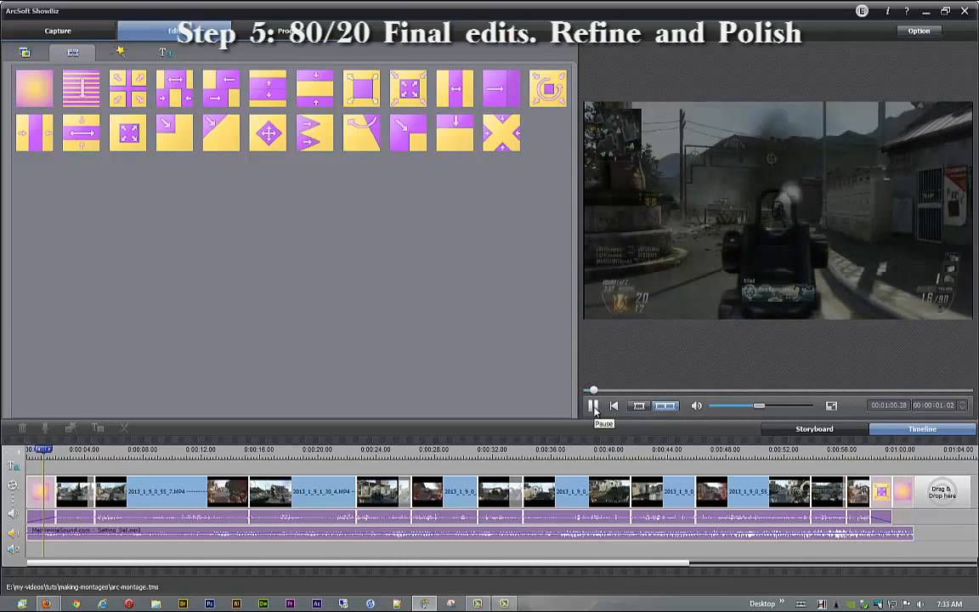
click(593, 407)
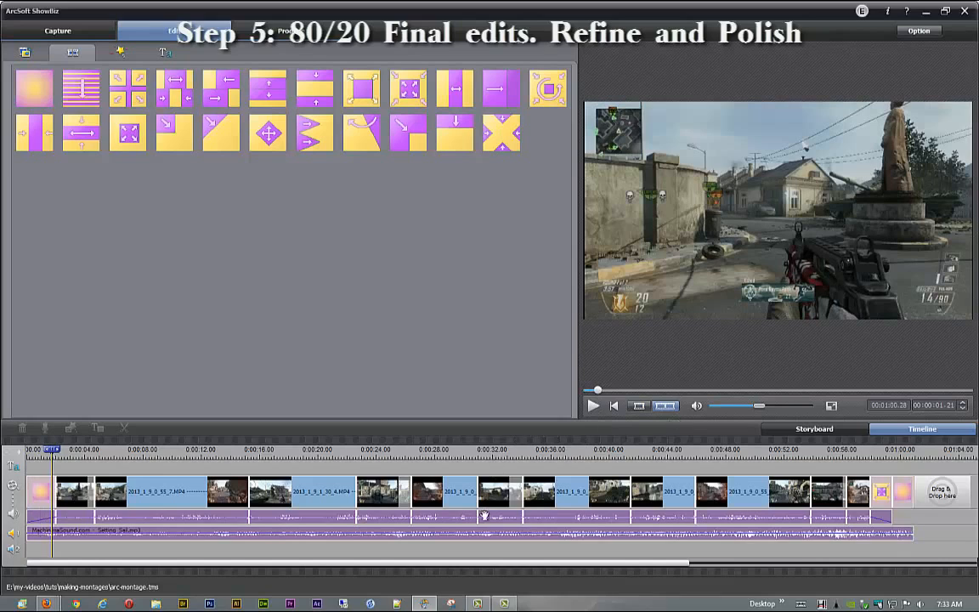
Play the whole movie from about 00:00:52.28 through the scope still and stop during the closing transition.
drag(51, 451, 800, 456)
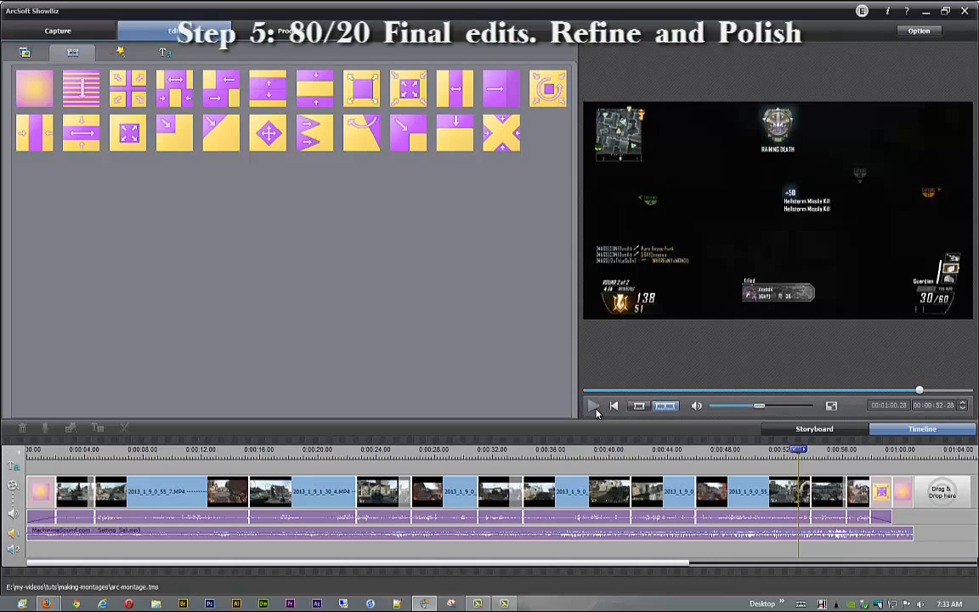
click(594, 407)
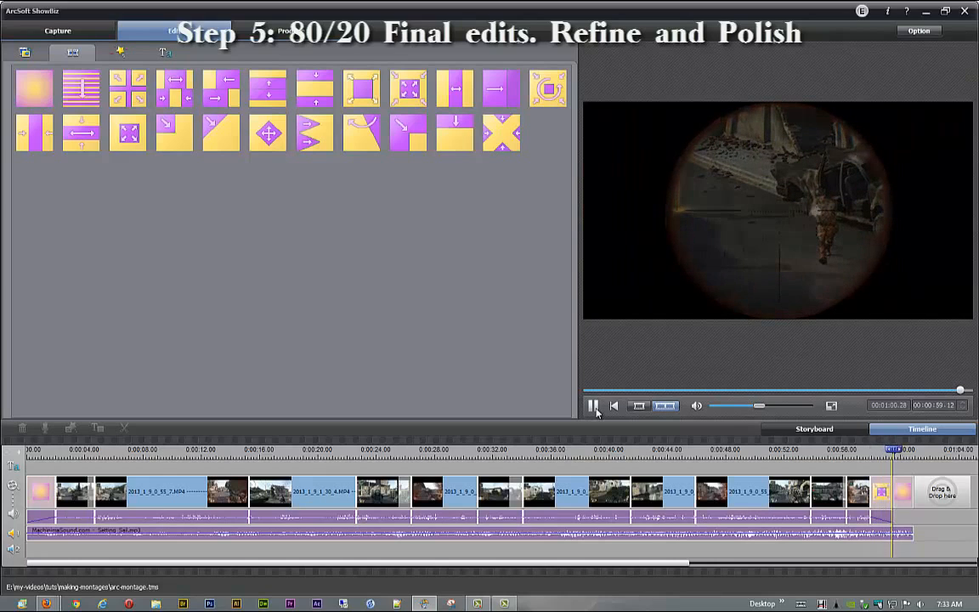
click(593, 407)
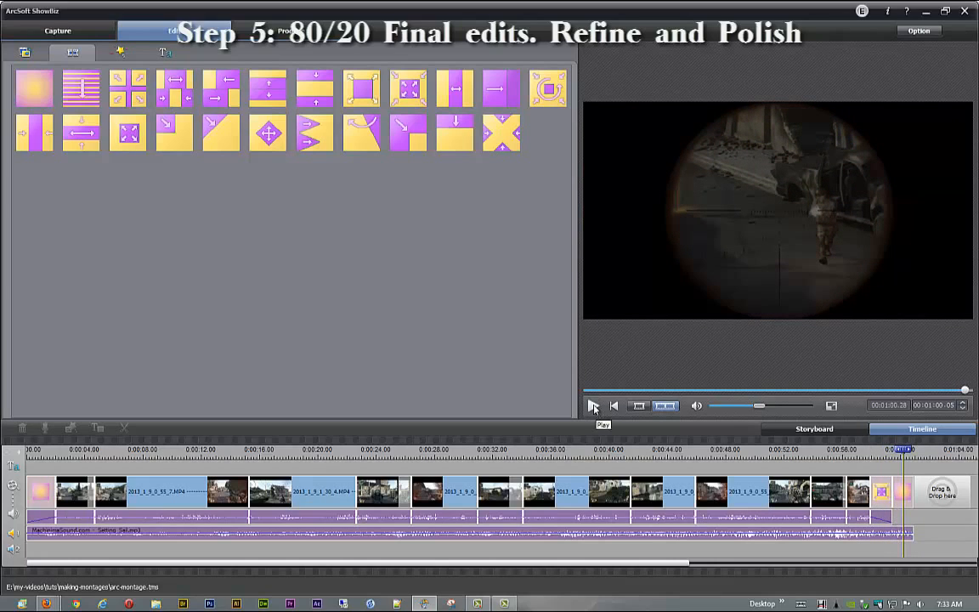
Select the third gameplay clip on the timeline and save the project.
drag(903, 450, 389, 451)
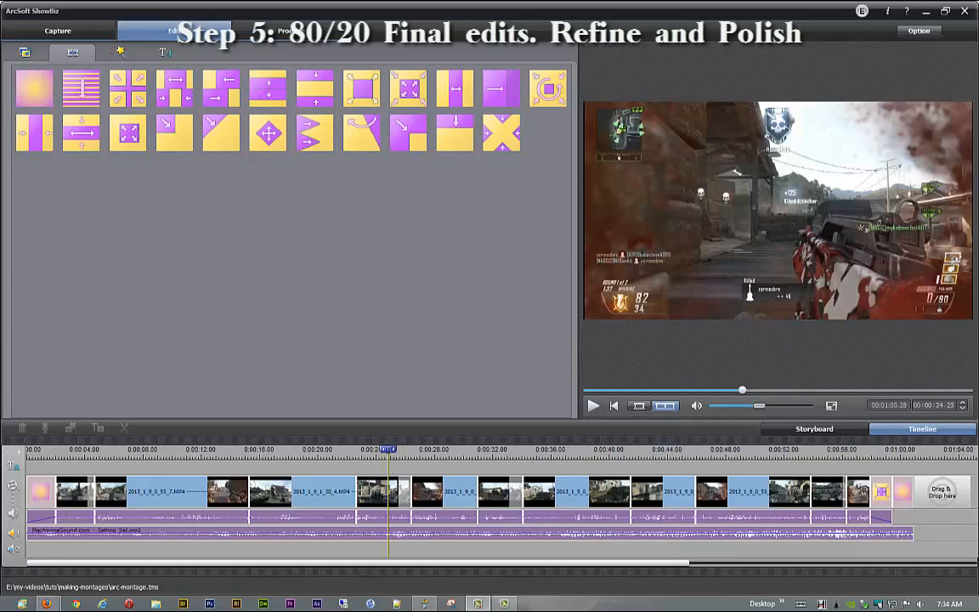
scroll(405, 567, down, 2)
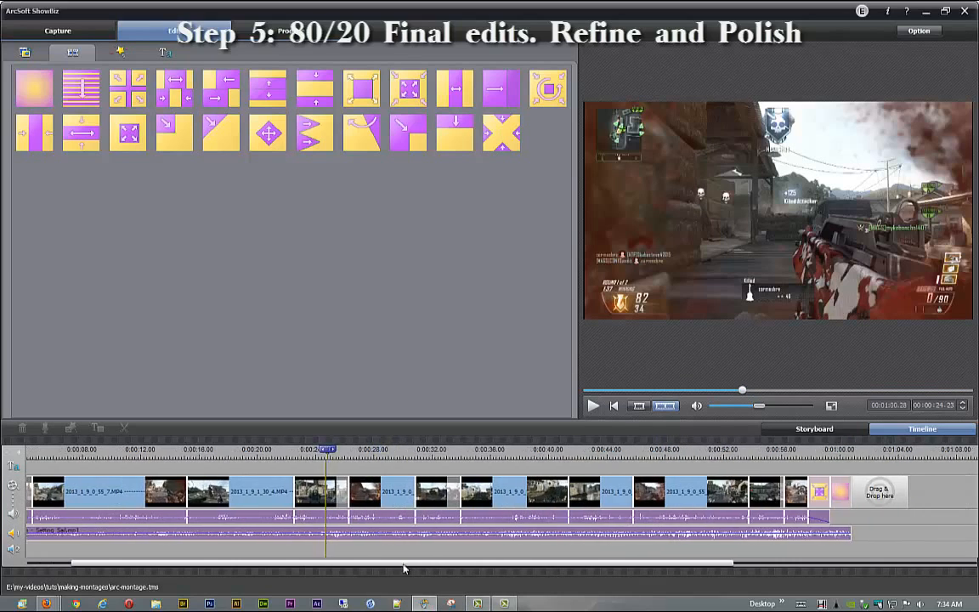
scroll(405, 568, up, 2)
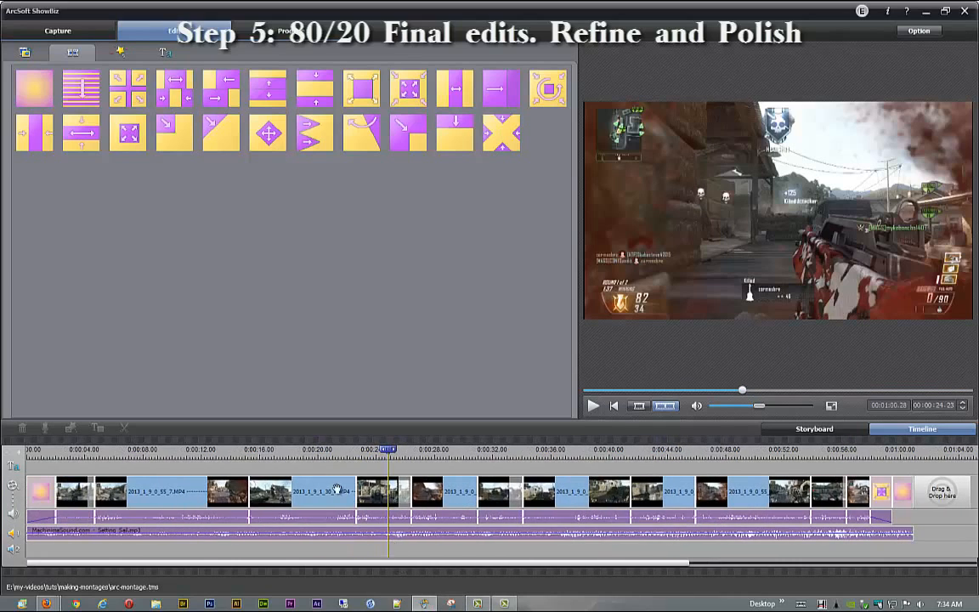
click(280, 493)
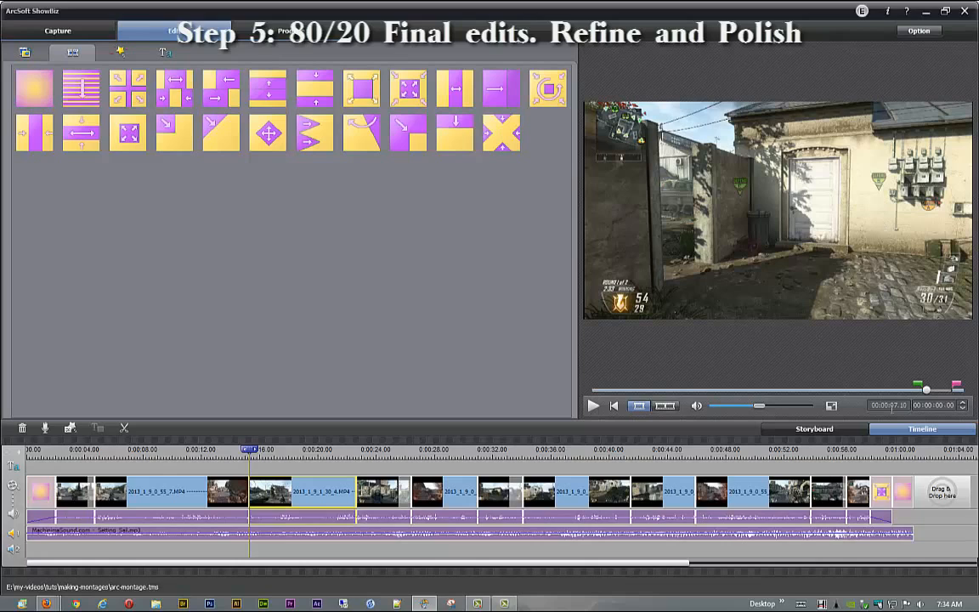
click(918, 31)
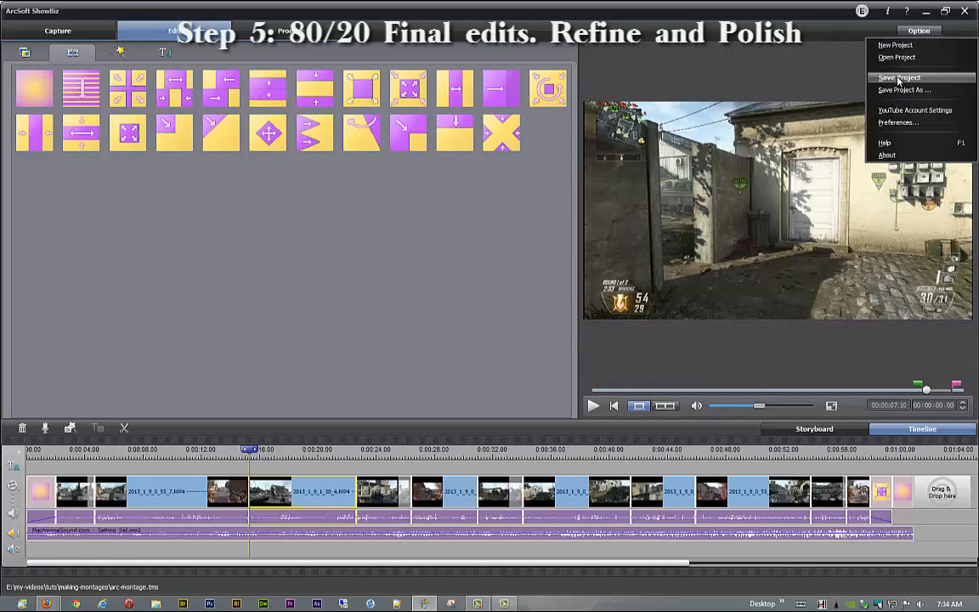
click(898, 78)
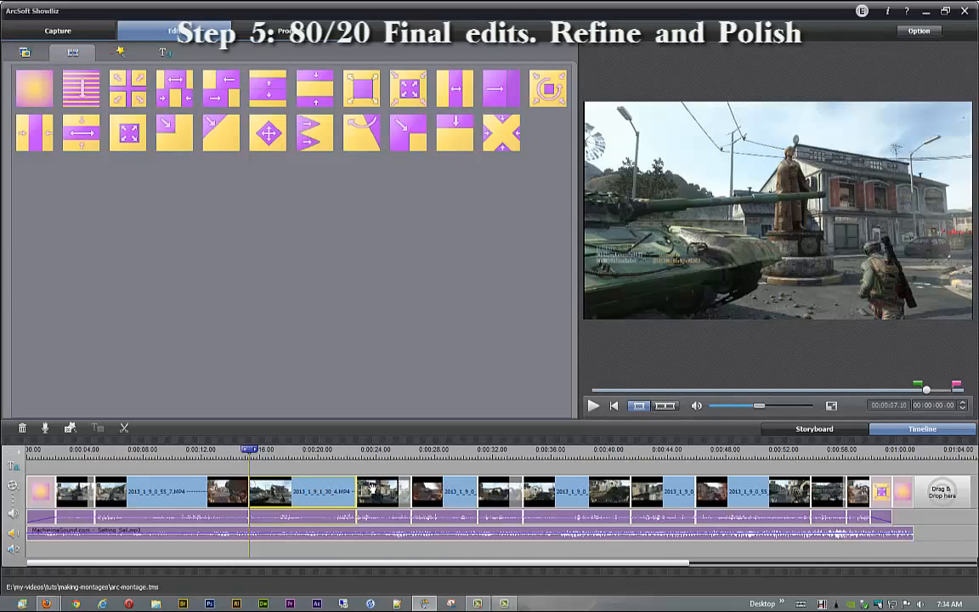
Examine frames in the second gameplay clip, select the third clip, and check the fourth clip up to about 00:00:02.10.
drag(247, 450, 189, 452)
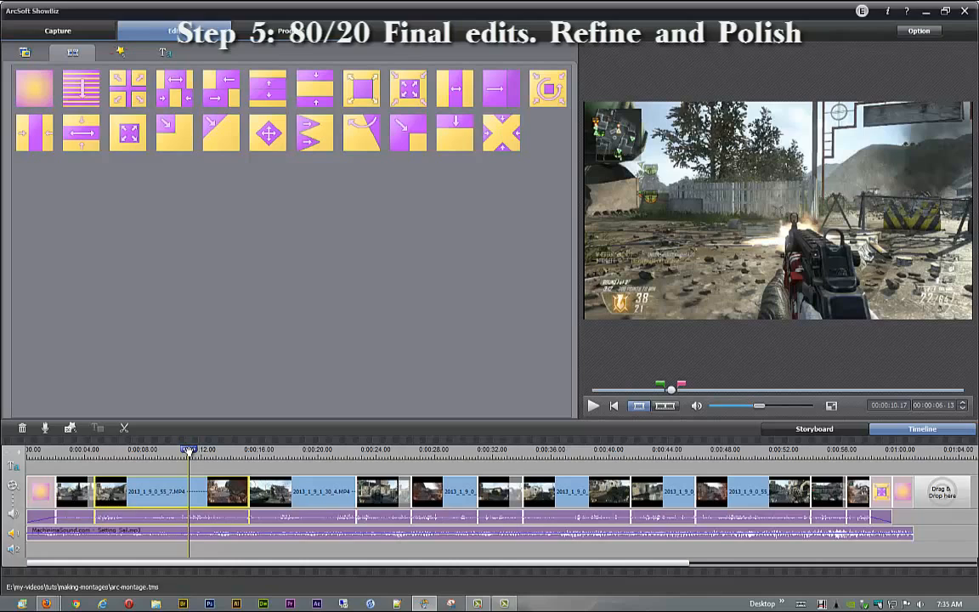
click(310, 492)
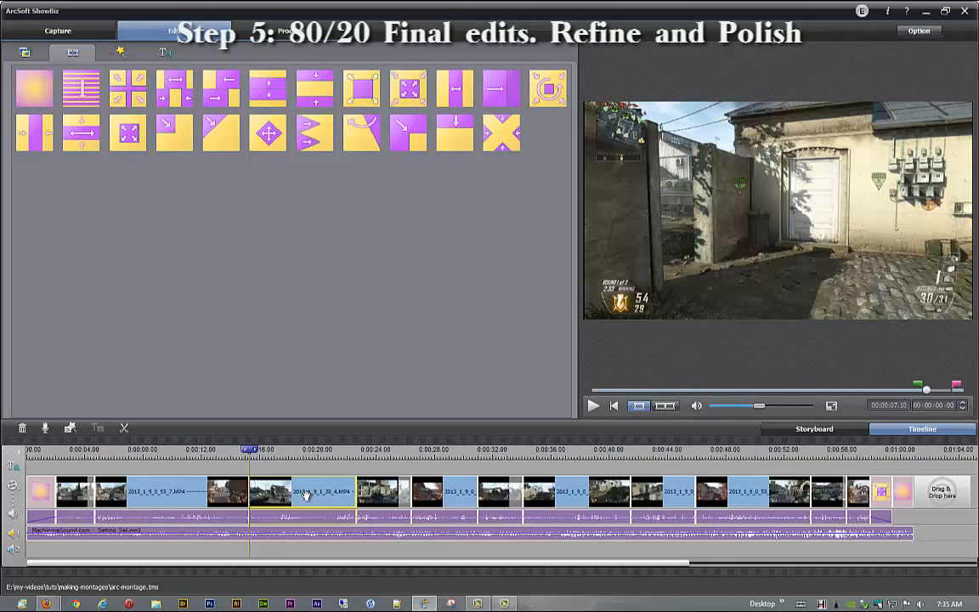
click(384, 493)
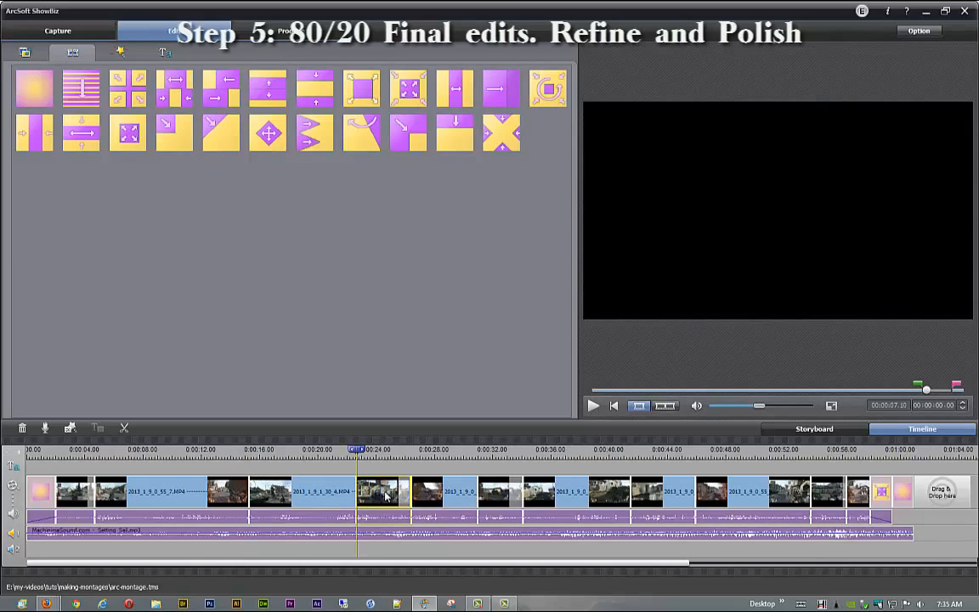
click(371, 450)
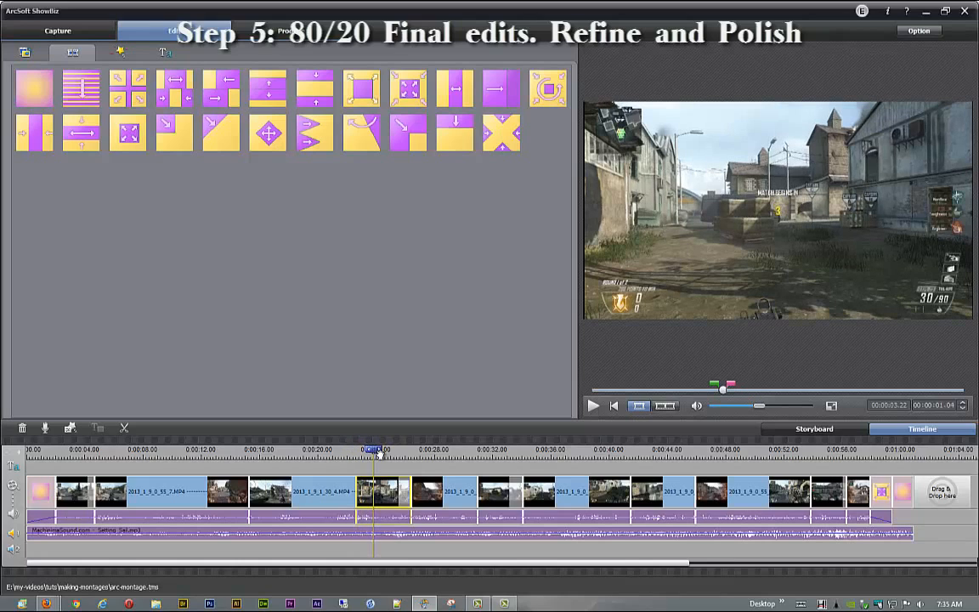
drag(371, 452, 391, 452)
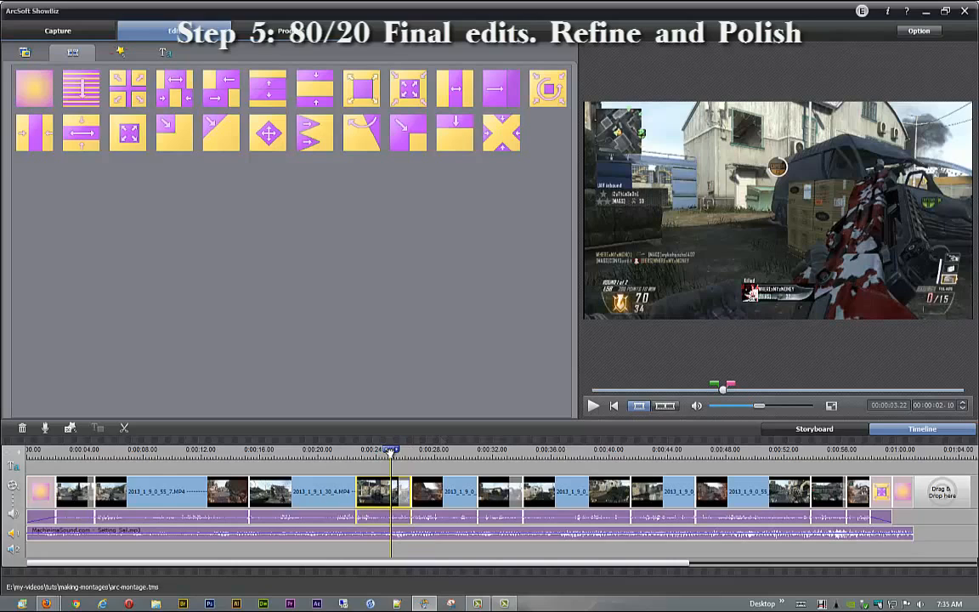
Return to the second gameplay clip and review its frames, continuing through the third clip to the fourth clip's headshot.
click(280, 451)
click(153, 451)
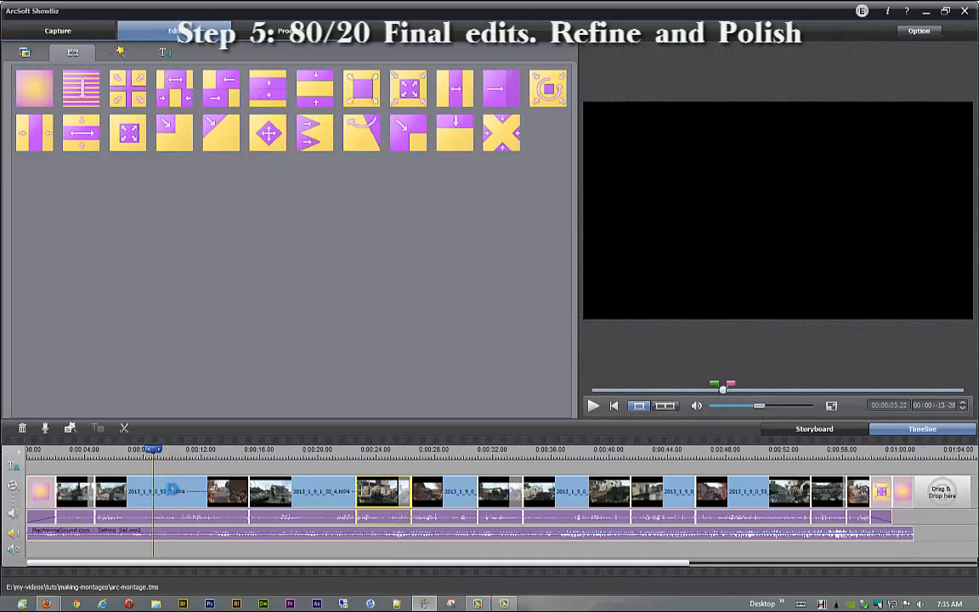
click(172, 493)
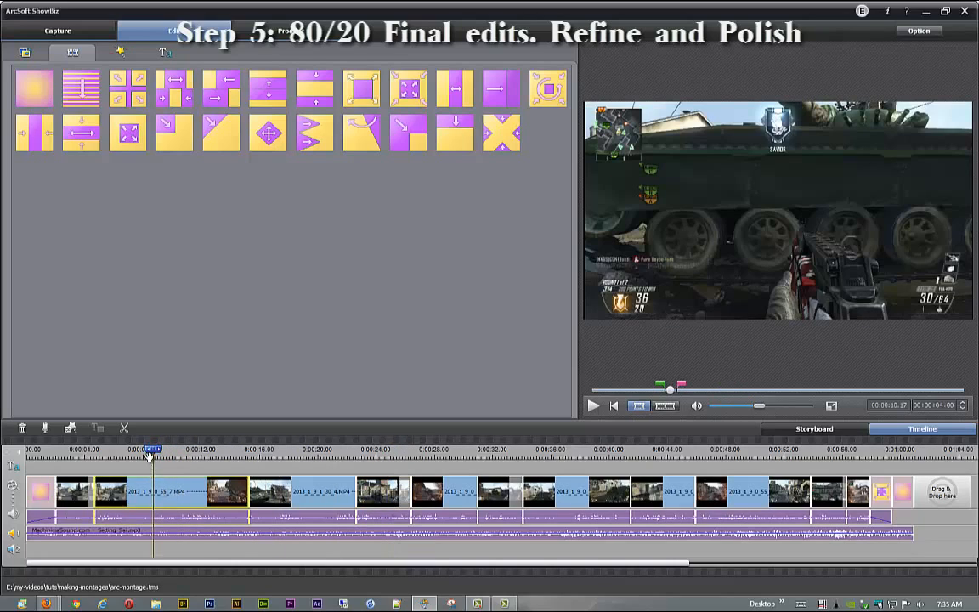
drag(152, 451, 323, 469)
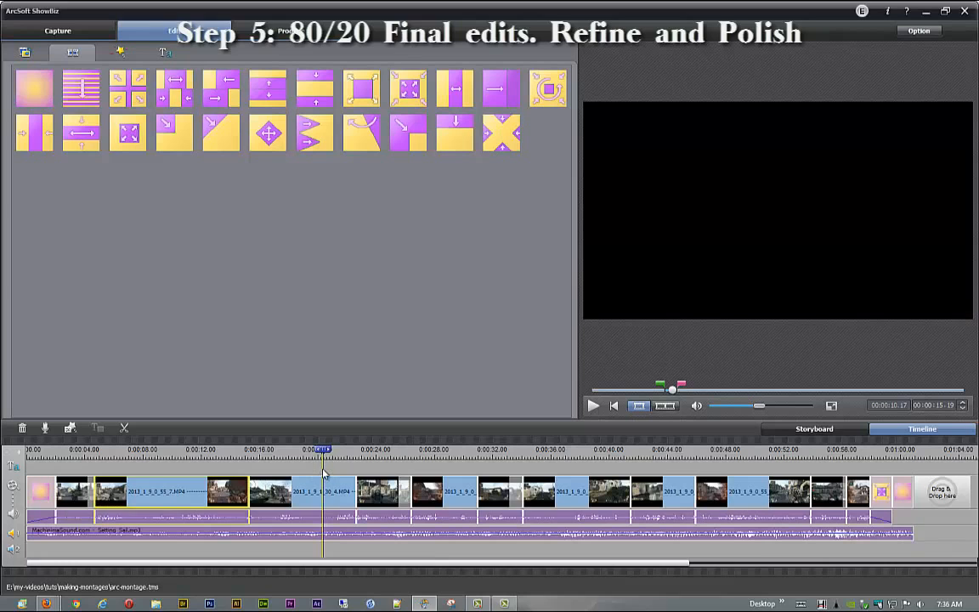
click(324, 473)
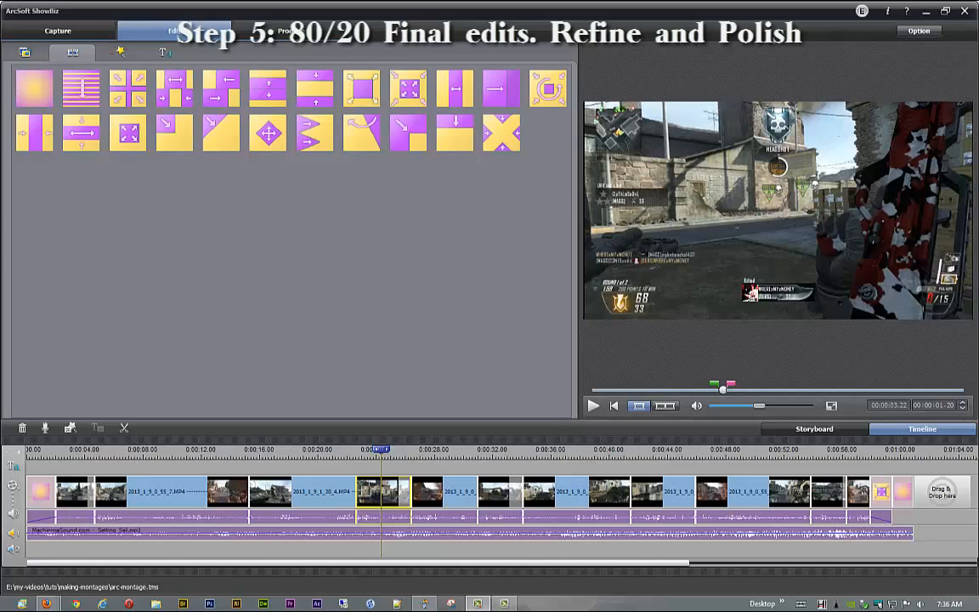
key(XF86AudioRaiseVolume)
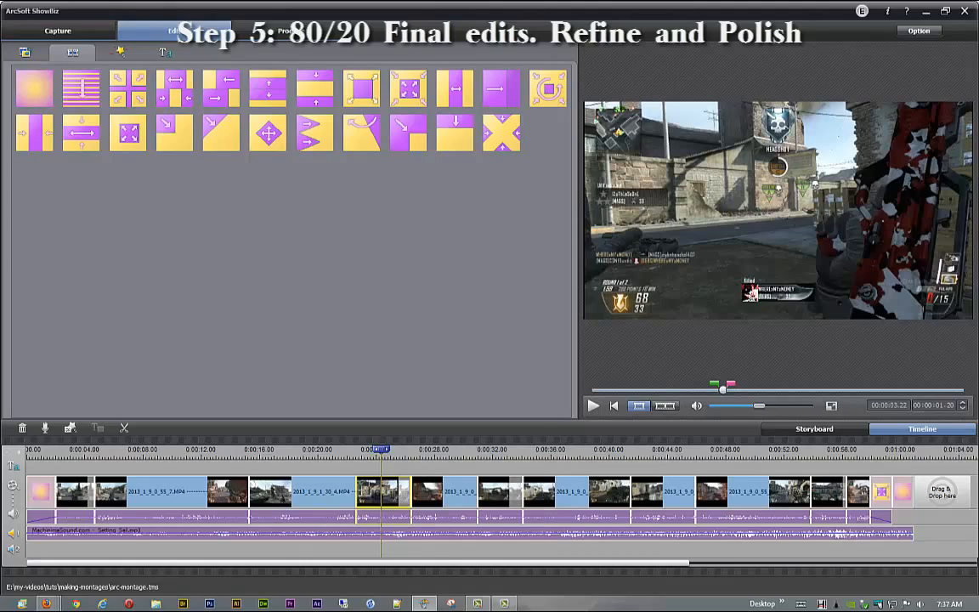